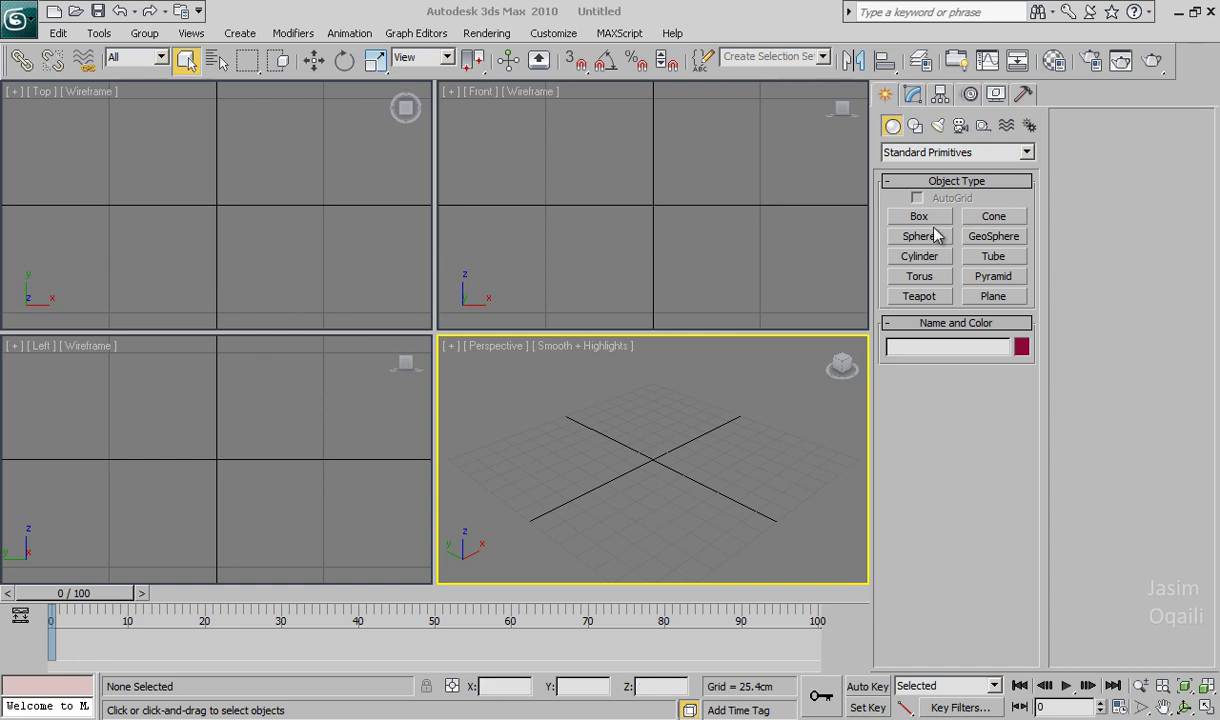
Draw a box about 219 cm long and 142 cm high in the Top viewport, framed in Perspective.
left_click(900, 216)
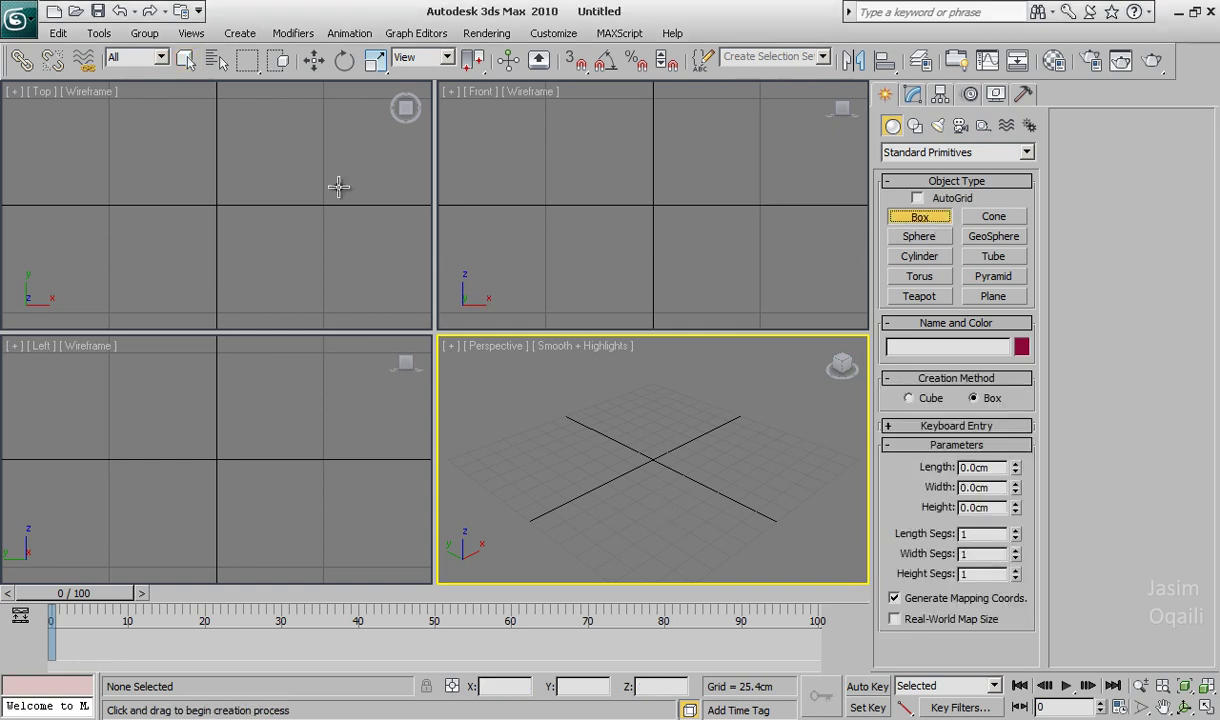
left_click_drag(359, 168, 278, 260)
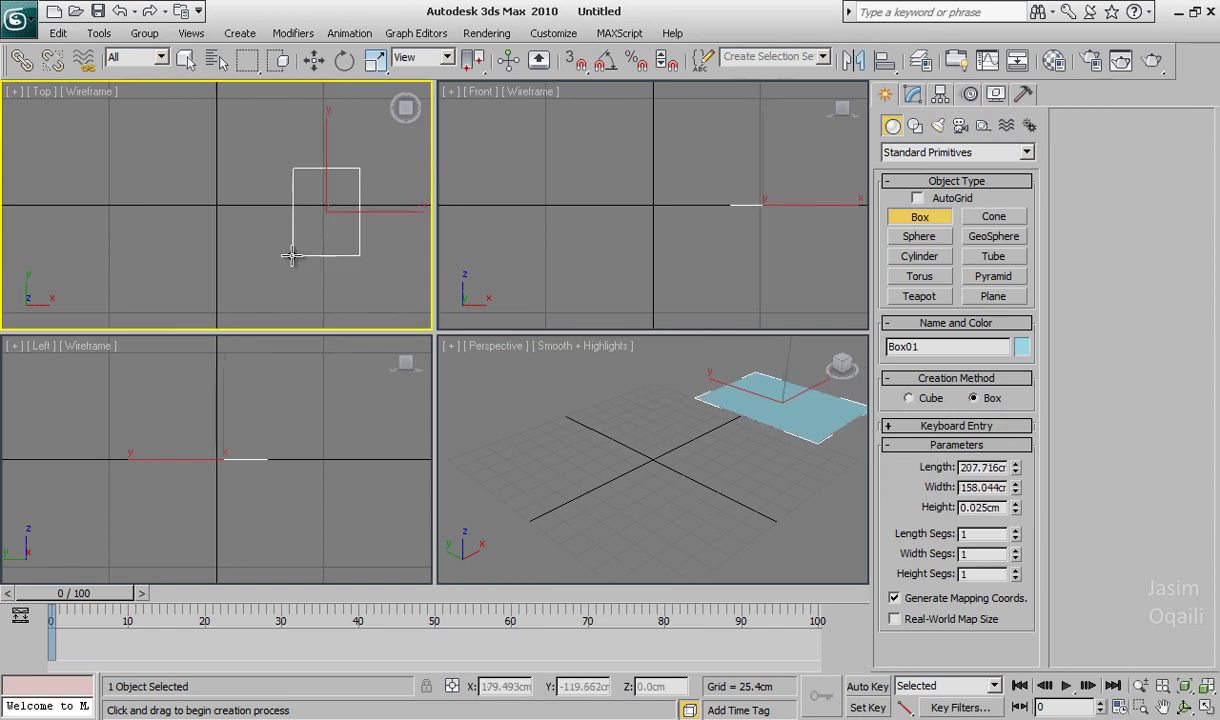
left_click(282, 192)
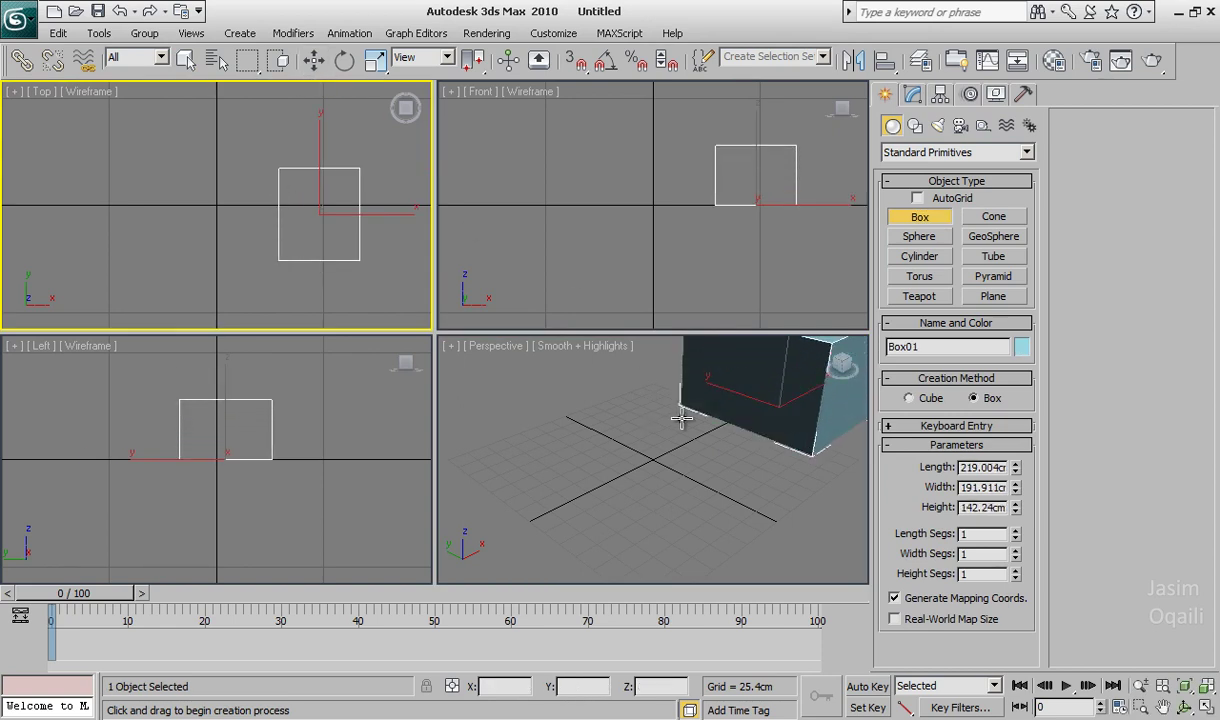
mouse_move(655, 400)
middle_mouse_down()
mouse_move(614, 474)
mouse_move(530, 490)
middle_mouse_up()
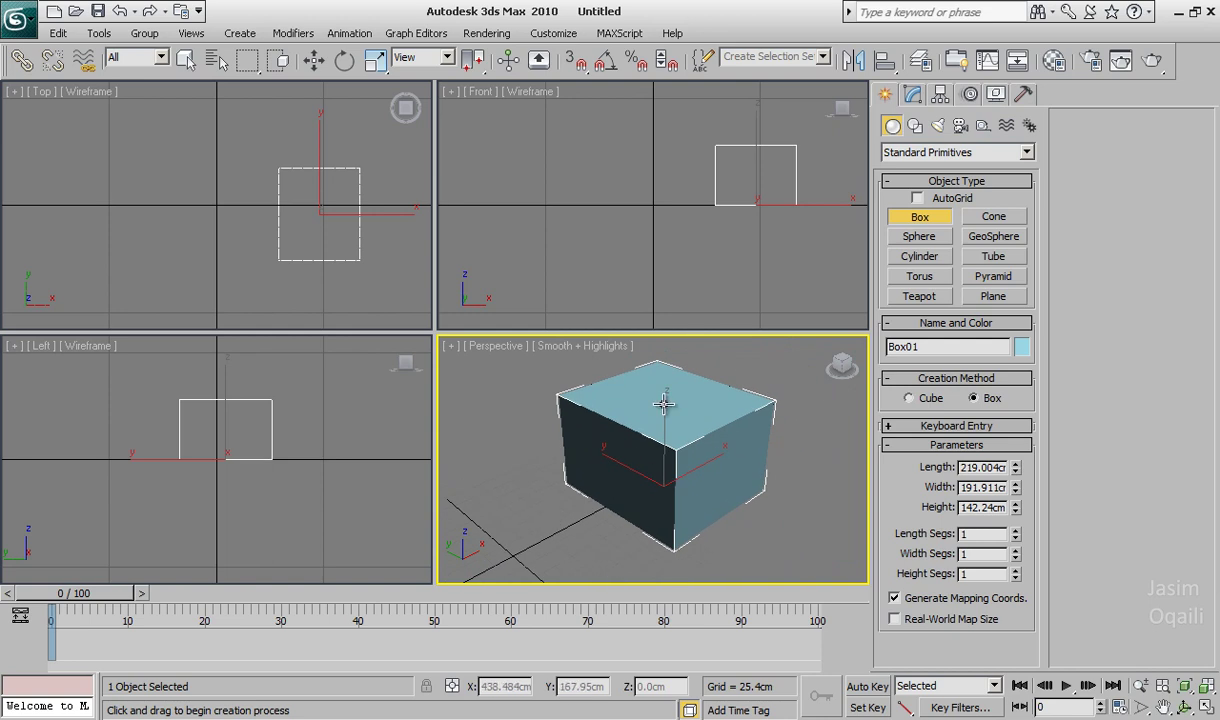
Enter 100 cm for Box01's Length, Width and Height in the Modify panel.
left_click(912, 93)
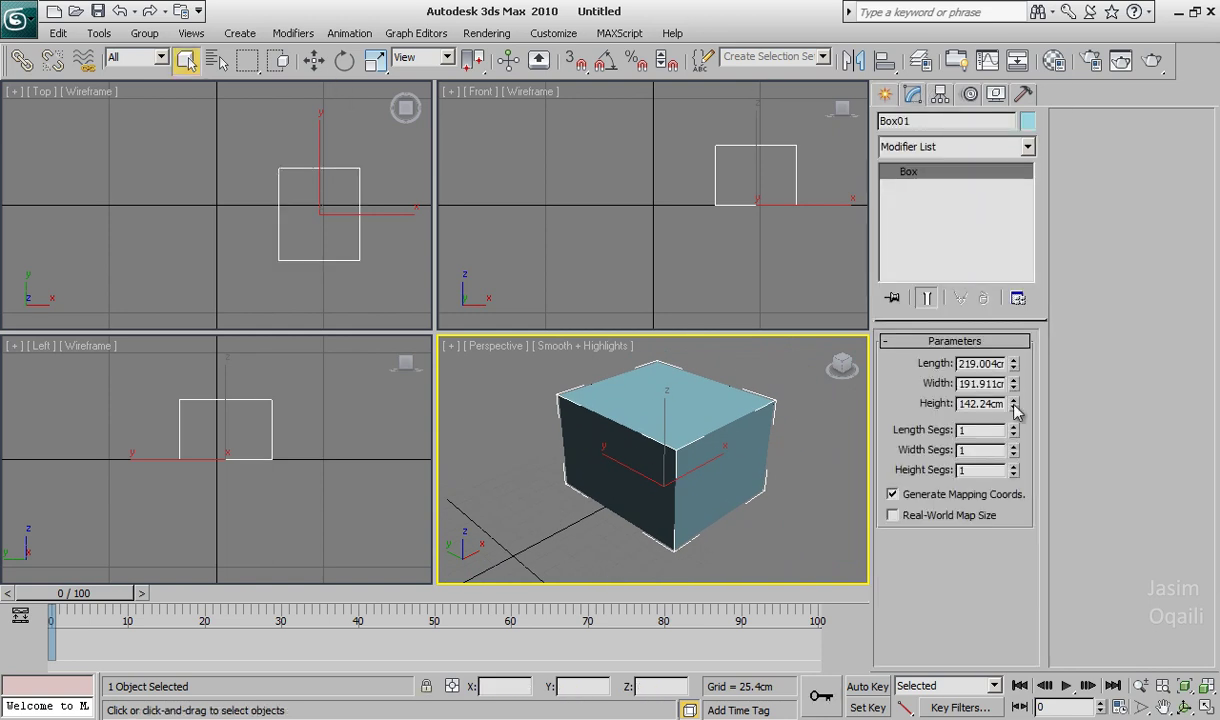
double_click(986, 365)
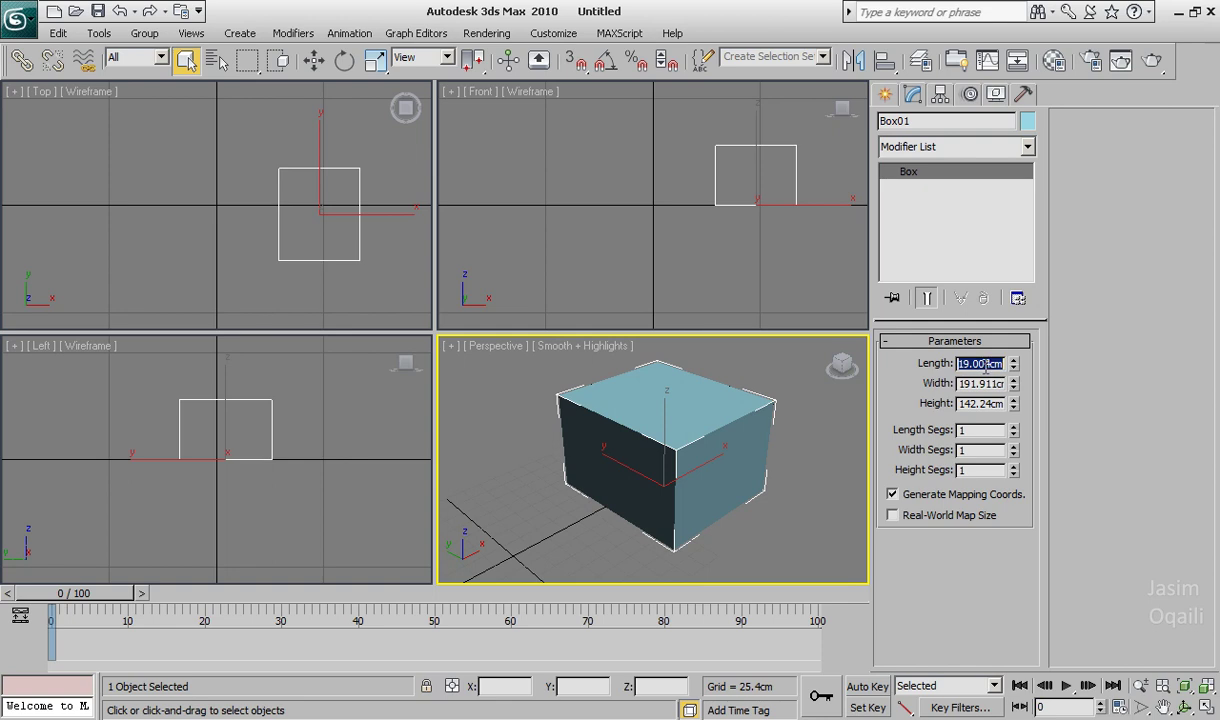
type("100")
double_click(986, 383)
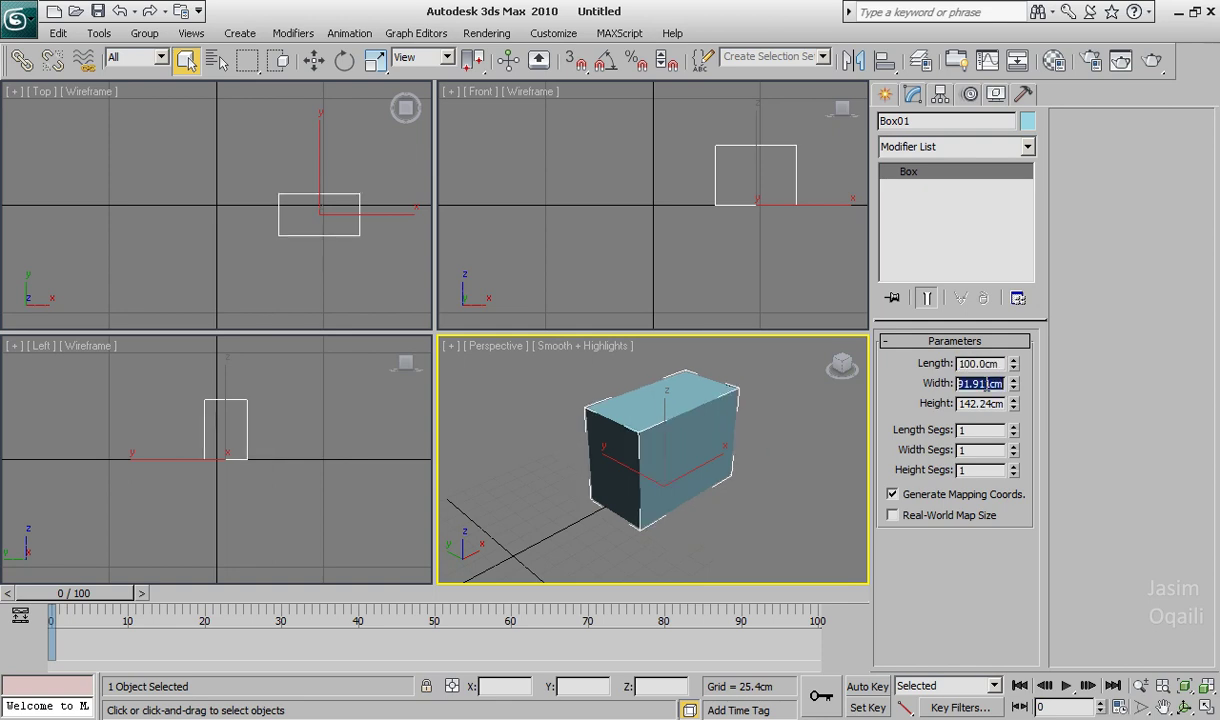
type("100")
key("Return")
double_click(988, 403)
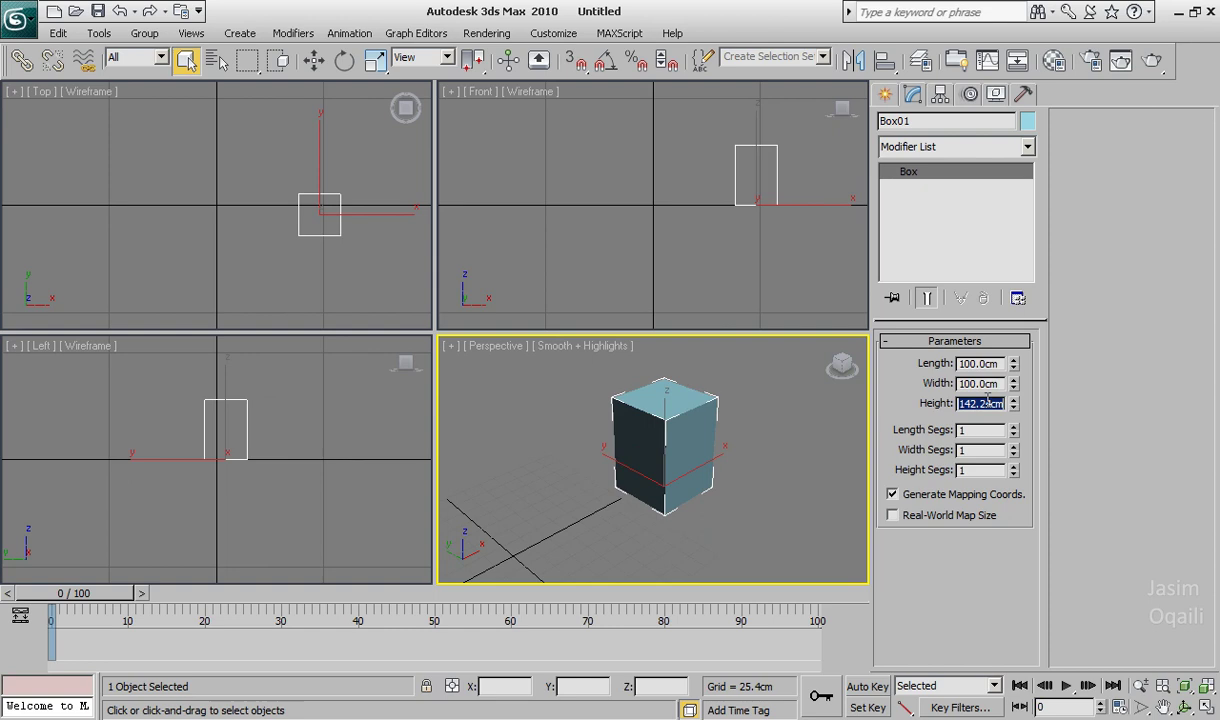
type("100")
key("Return")
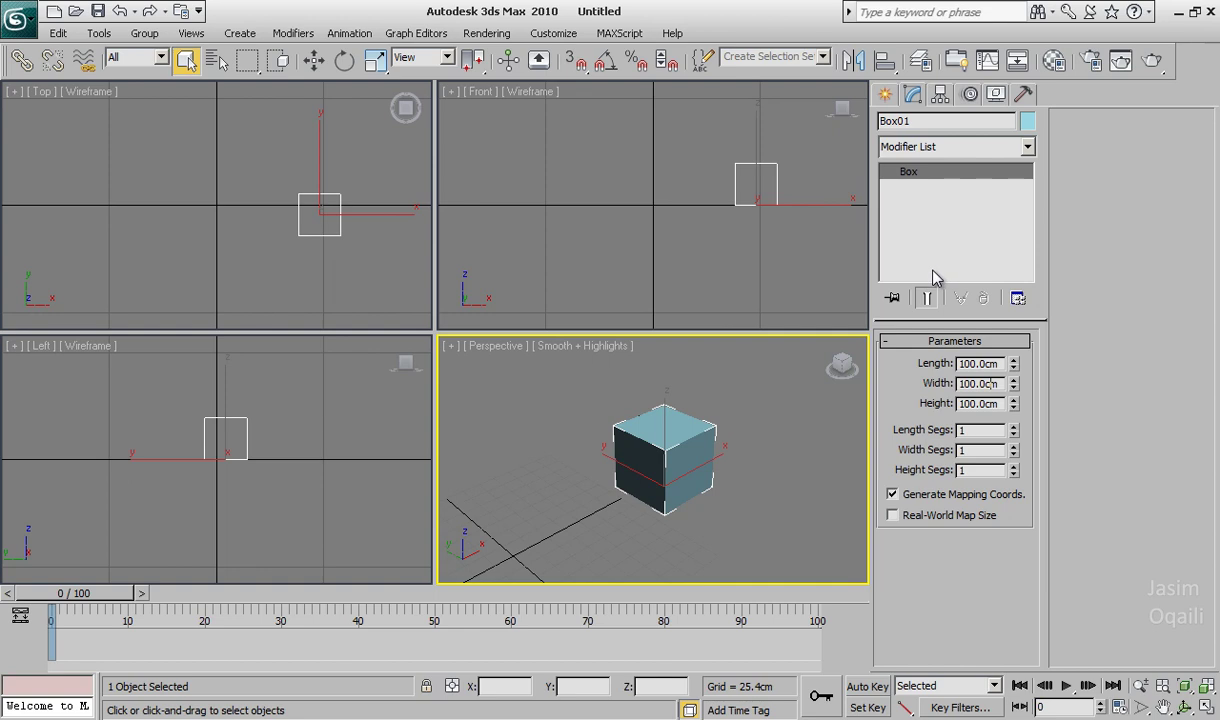
Apply a Bend modifier to Box01 and try a small bend angle.
left_click(978, 150)
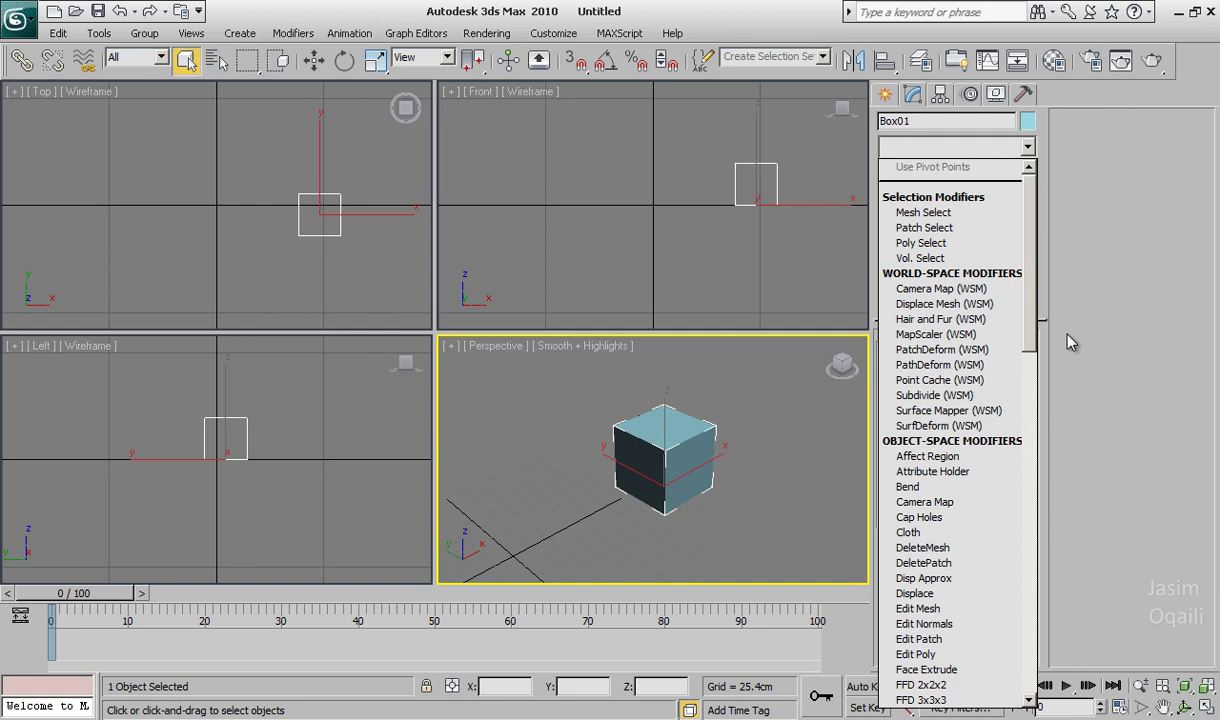
left_click(922, 490)
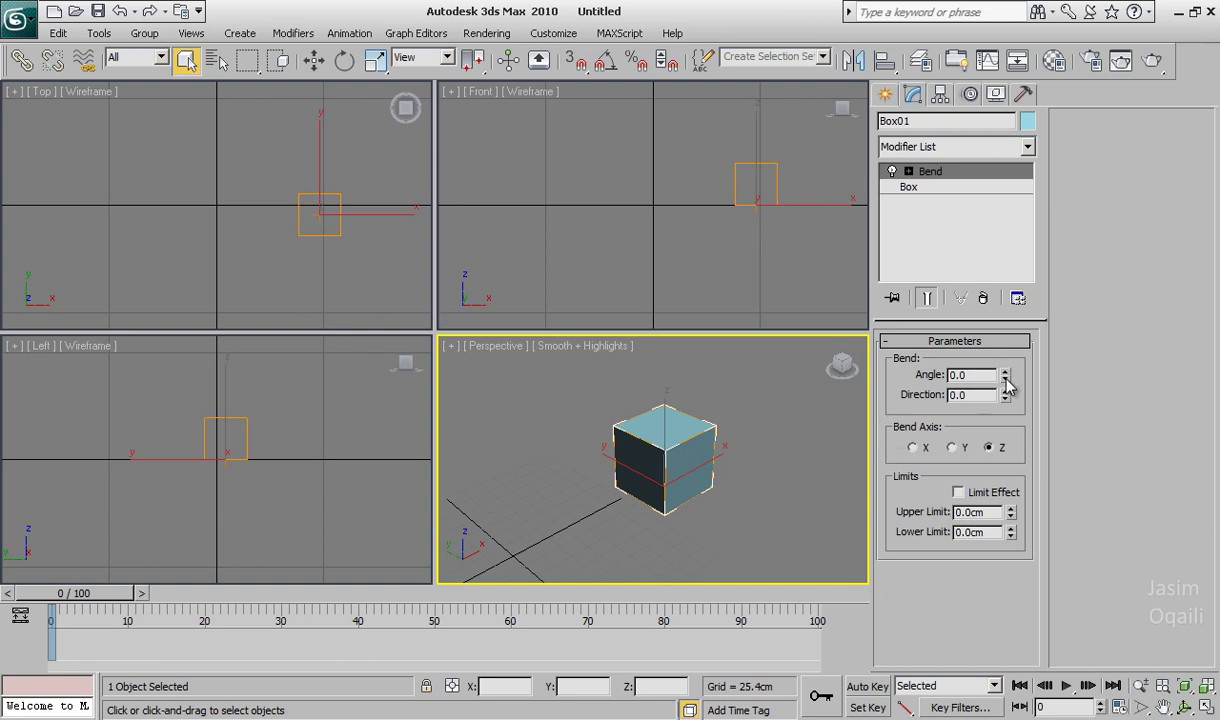
mouse_move(1005, 374)
left_mouse_down()
mouse_move(1006, 348)
mouse_move(934, 496)
mouse_move(905, 452)
mouse_move(948, 328)
mouse_move(942, 408)
mouse_move(946, 386)
left_mouse_up()
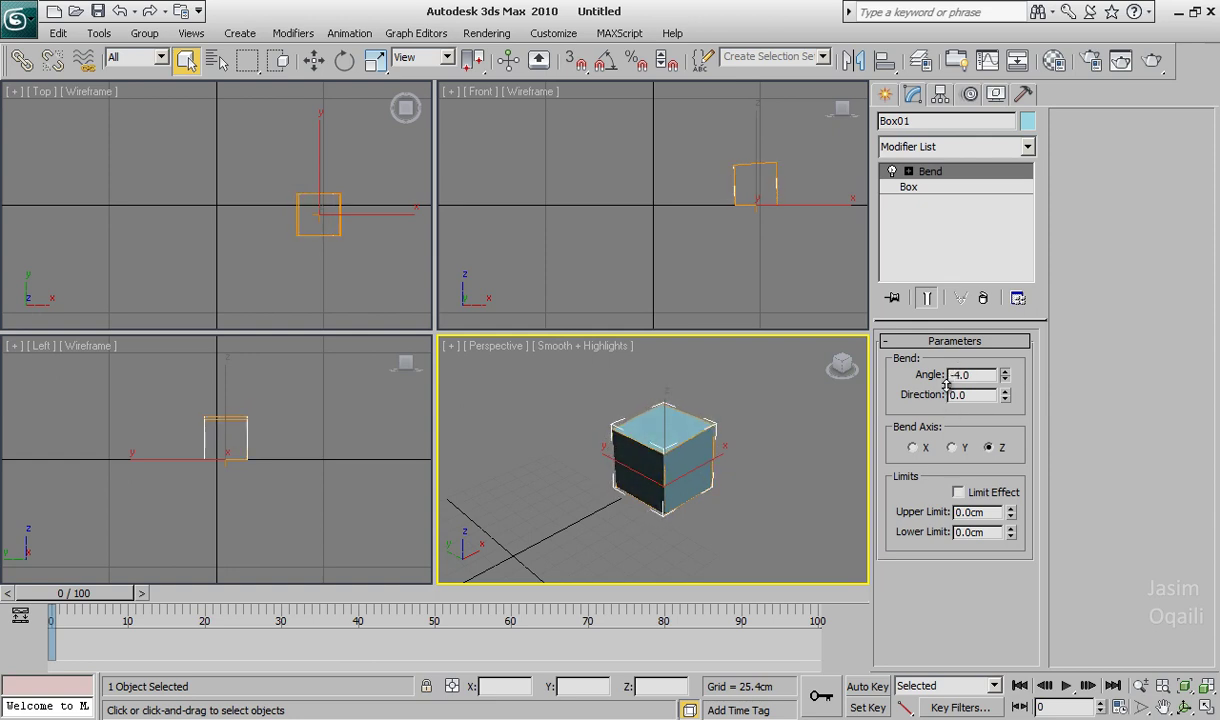
left_click(908, 187)
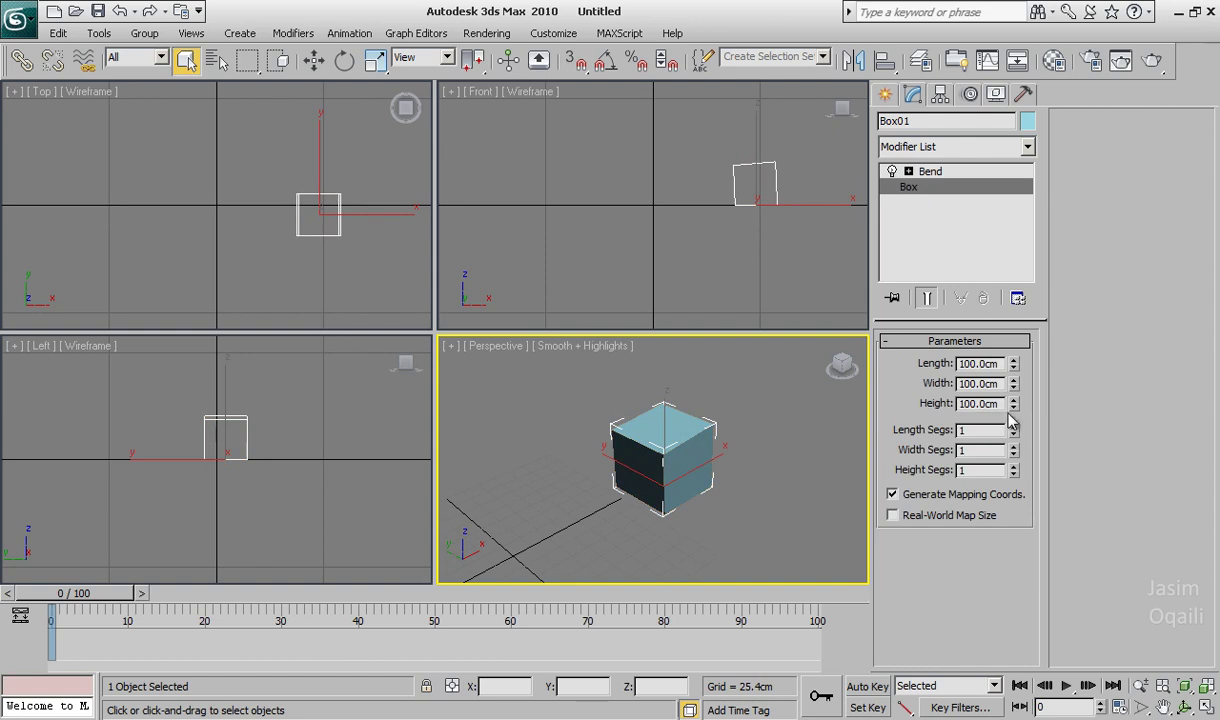
Raise Box01's height to 211 cm and set the Bend angle to 76 degrees.
left_click_drag(1013, 404, 1016, 310)
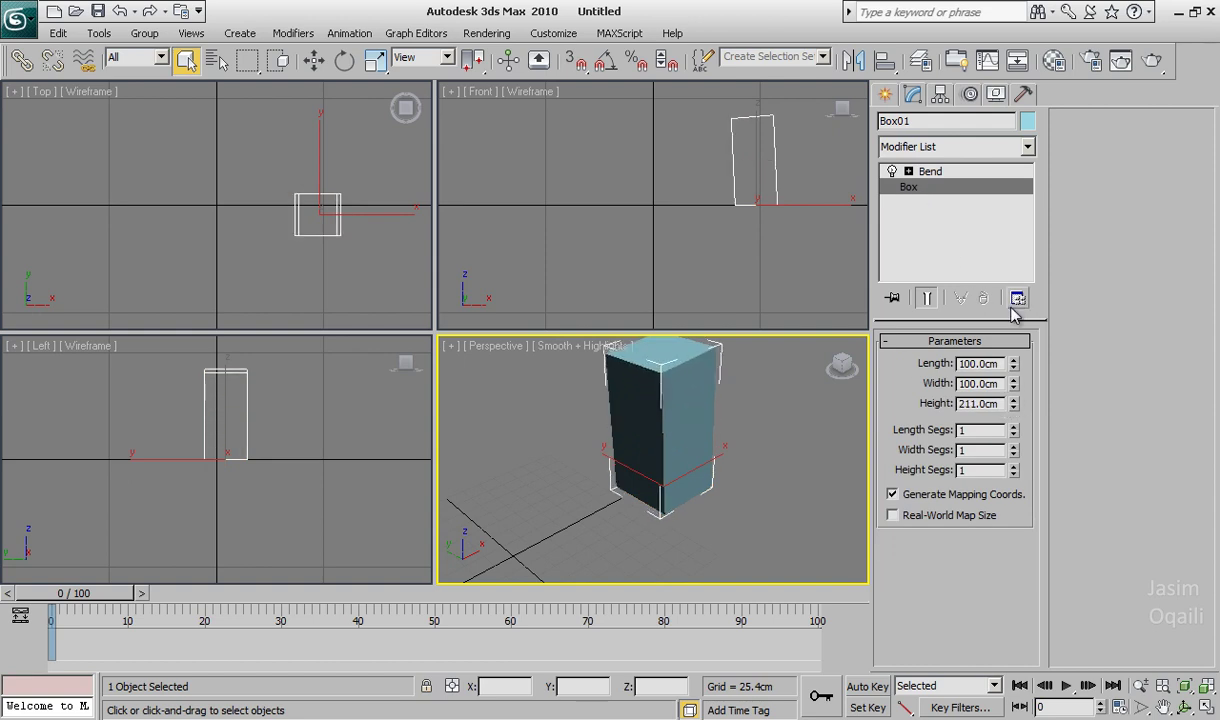
left_click(930, 171)
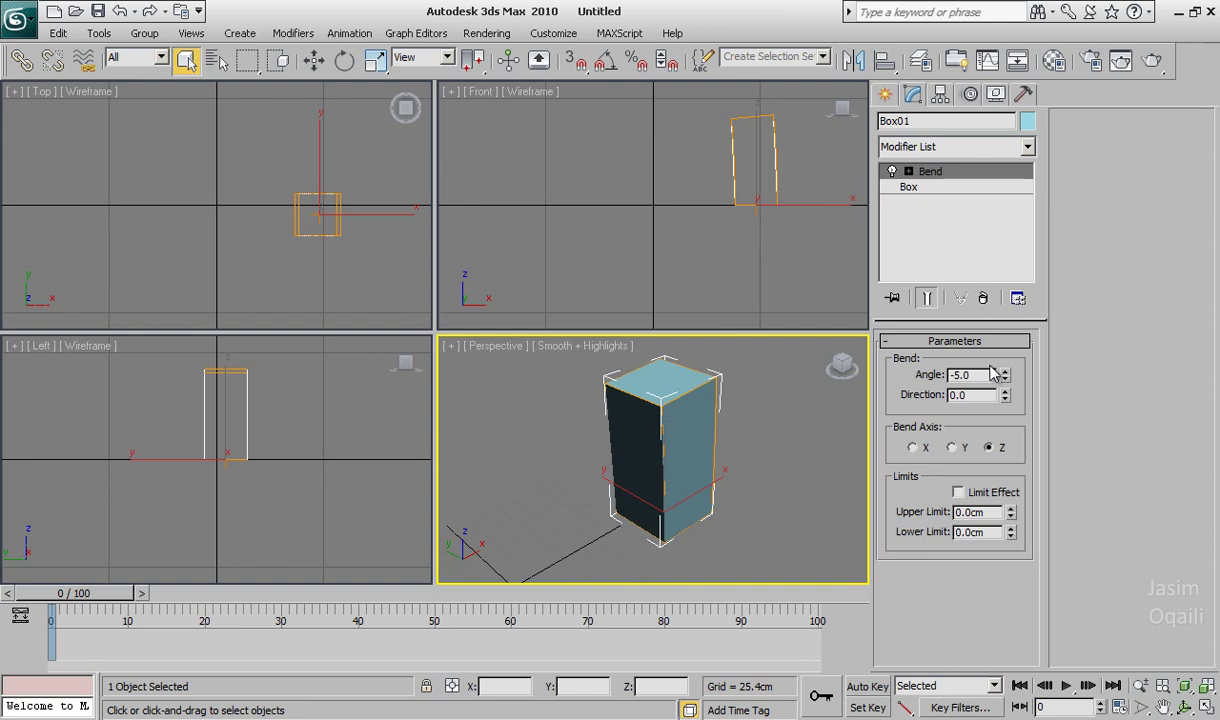
mouse_move(1005, 374)
left_mouse_down()
mouse_move(1010, 308)
mouse_move(925, 508)
mouse_move(913, 392)
mouse_move(945, 298)
mouse_move(926, 357)
mouse_move(878, 370)
left_mouse_up()
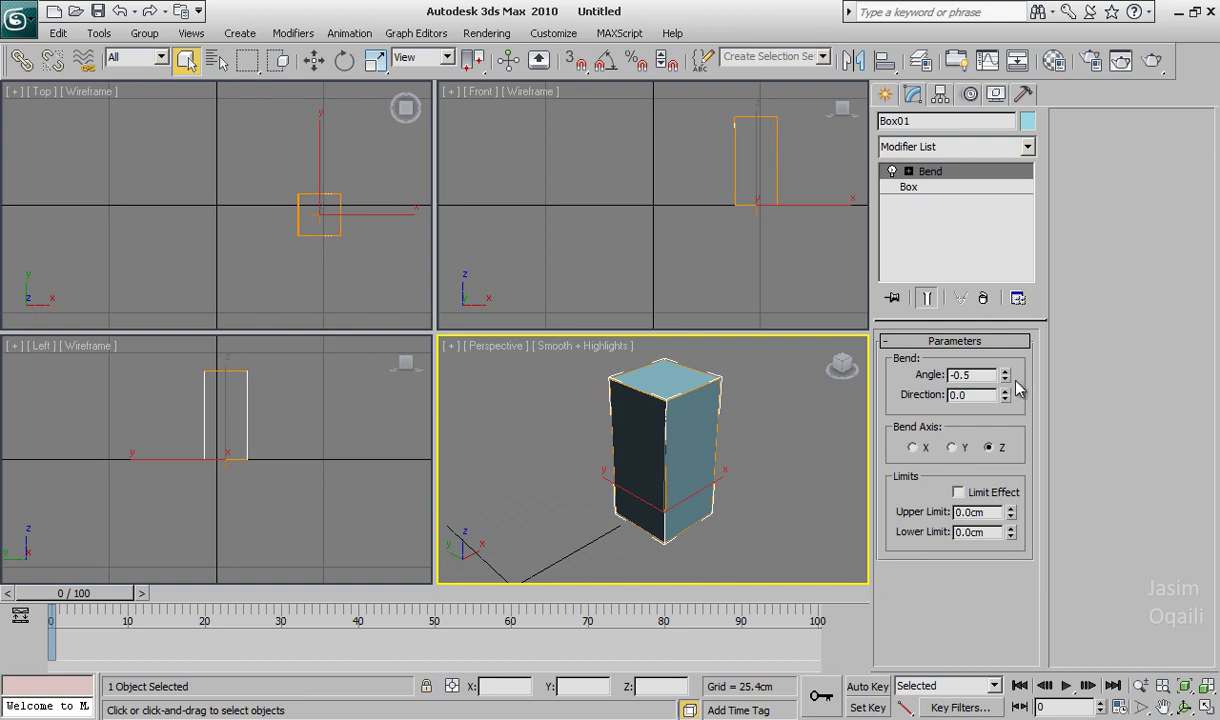
left_click_drag(1006, 382, 1029, 240)
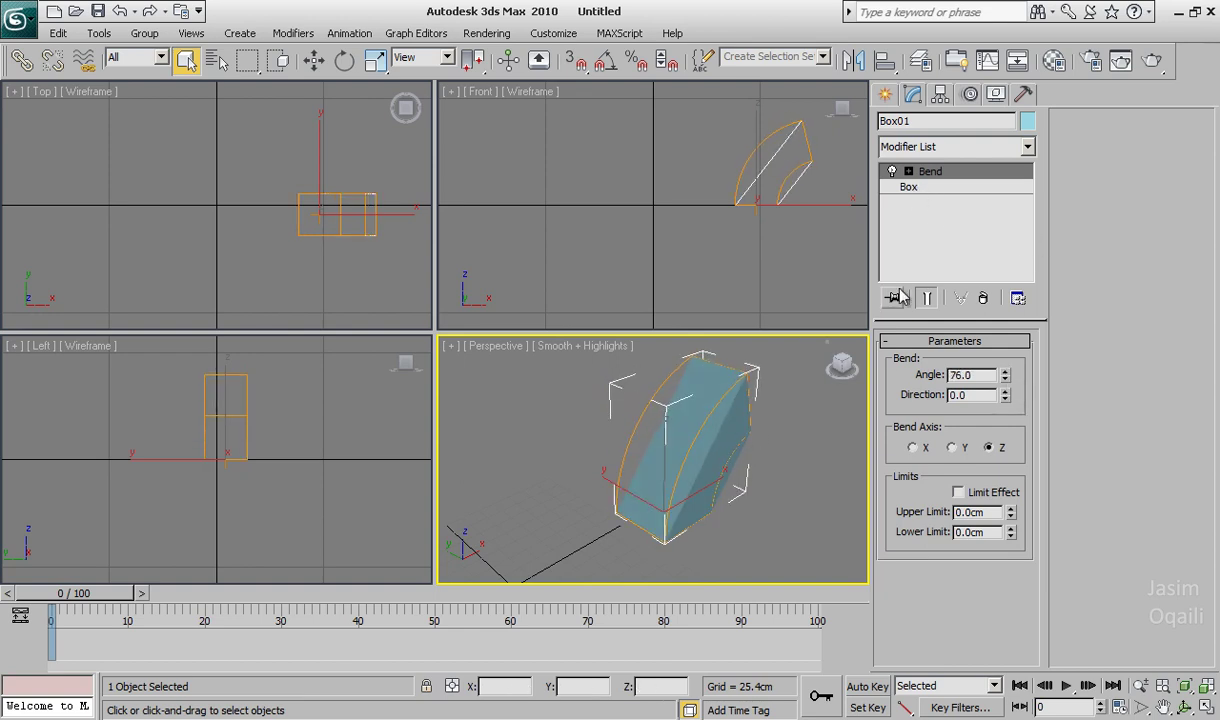
left_click(912, 187)
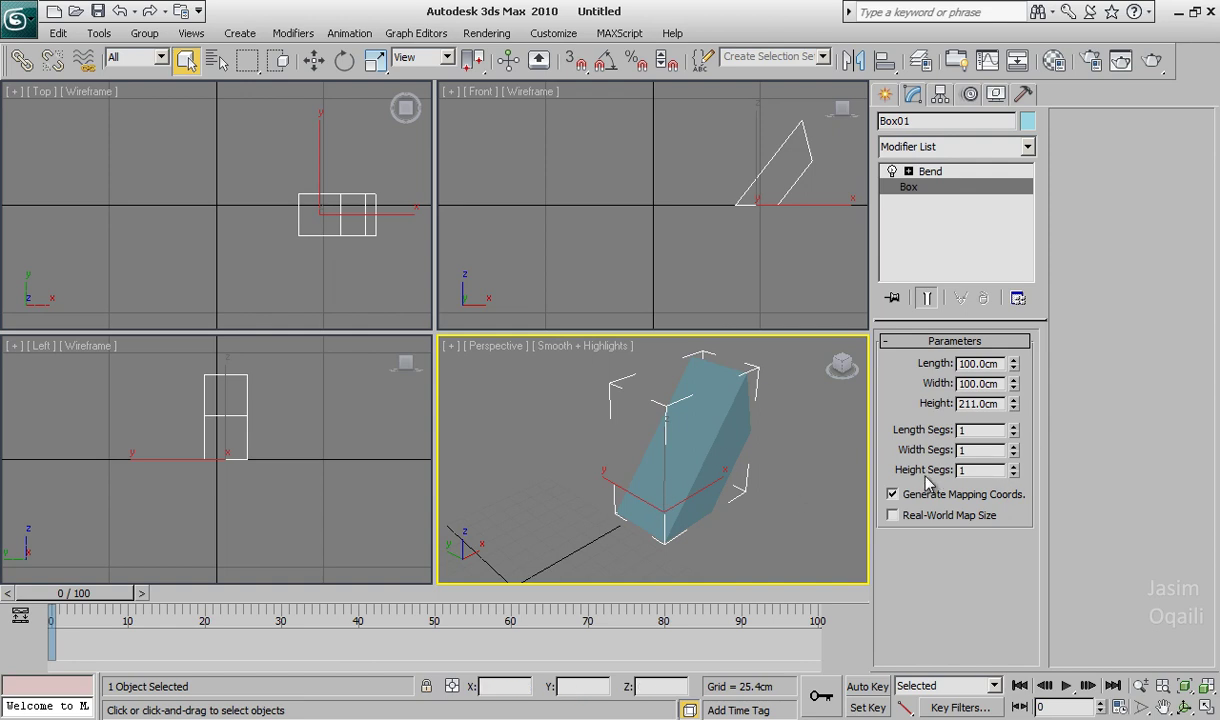
Set Box01 to 8 height, 3 width and 4 length segments.
left_click_drag(1014, 472, 1017, 430)
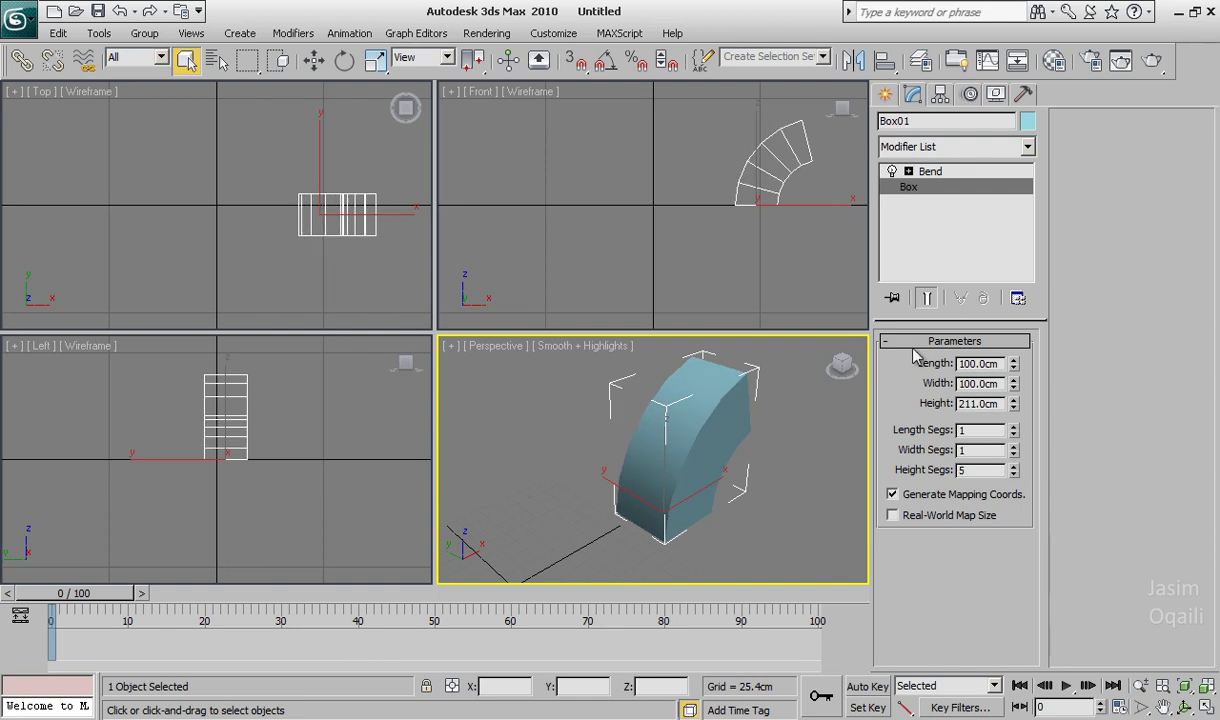
left_click_drag(1014, 467, 1016, 442)
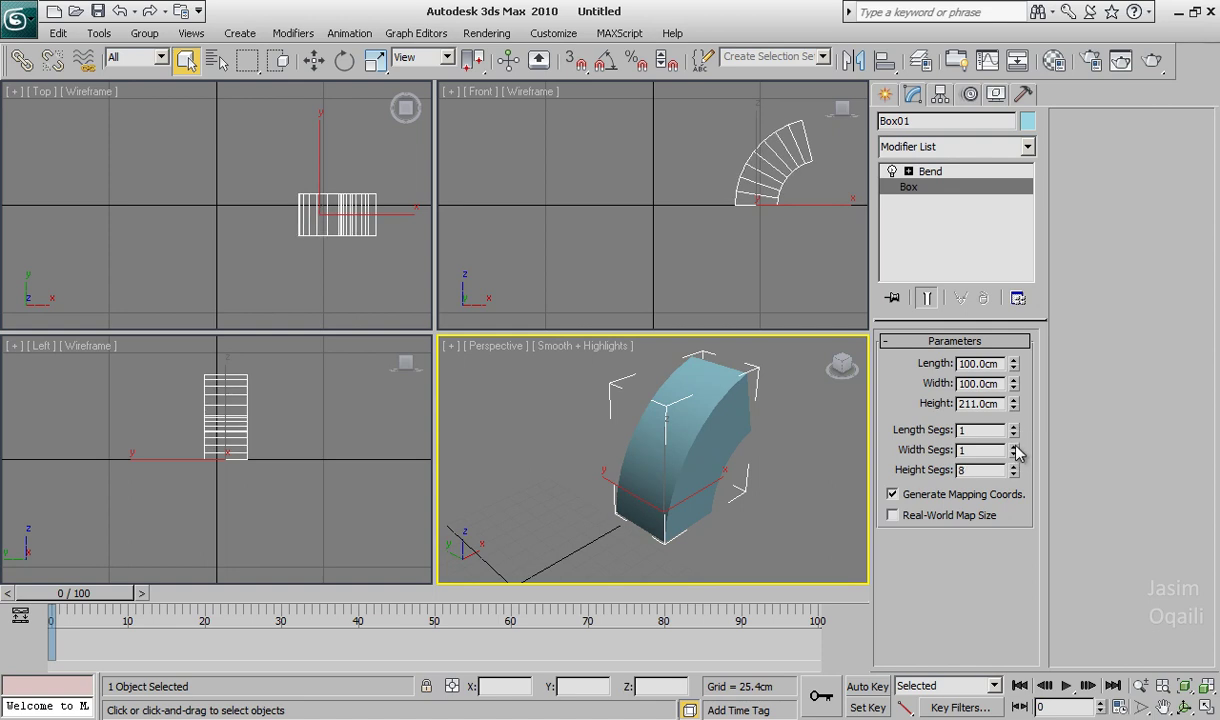
left_click_drag(1016, 453, 1017, 428)
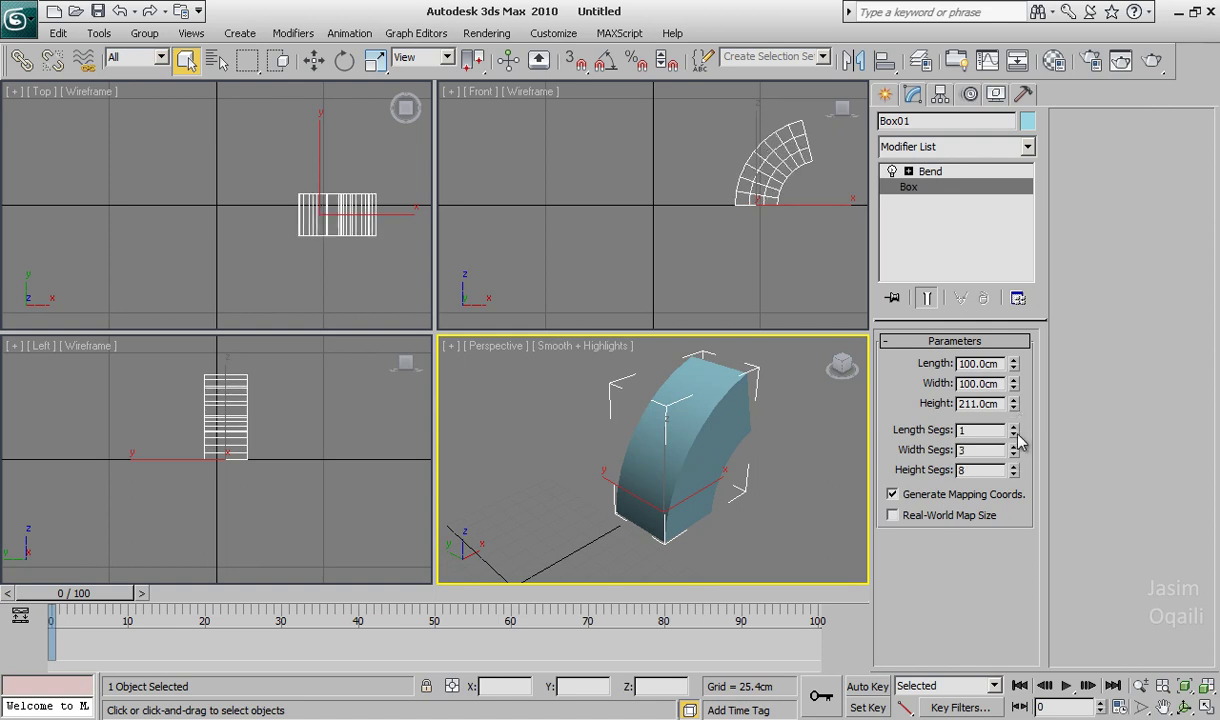
left_click_drag(1017, 428, 1017, 403)
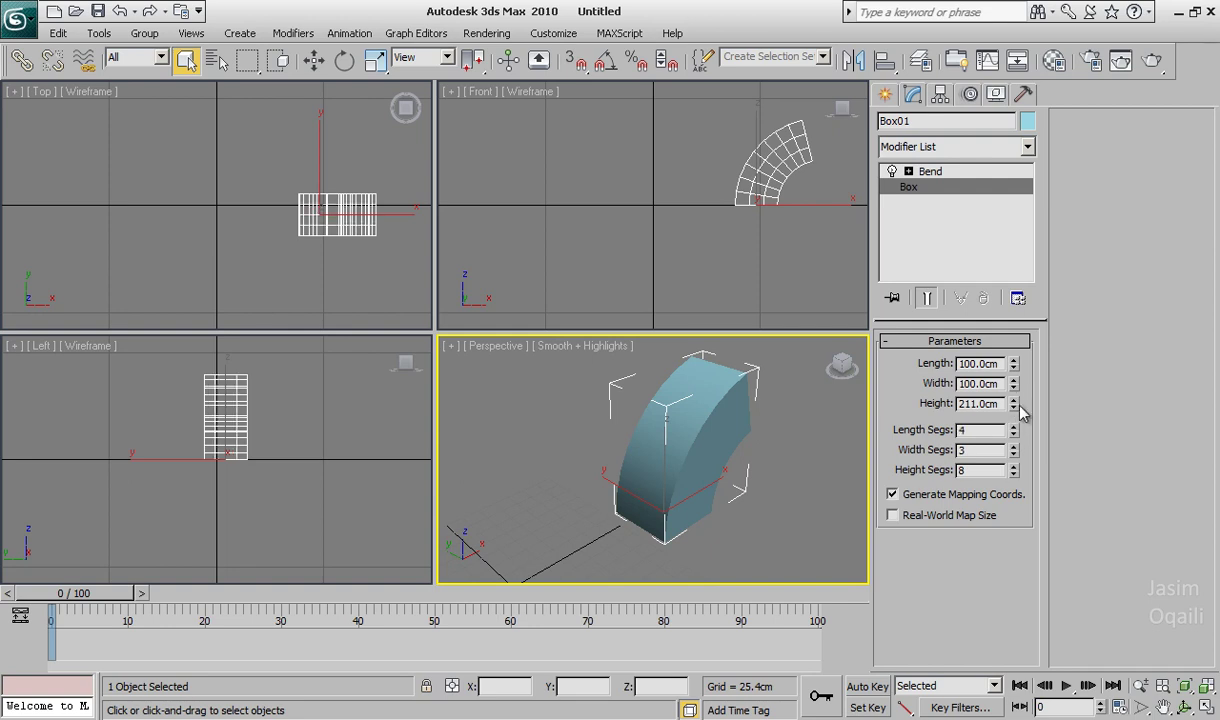
Change the Bend to angle -74.5 with direction 63.5.
left_click(938, 172)
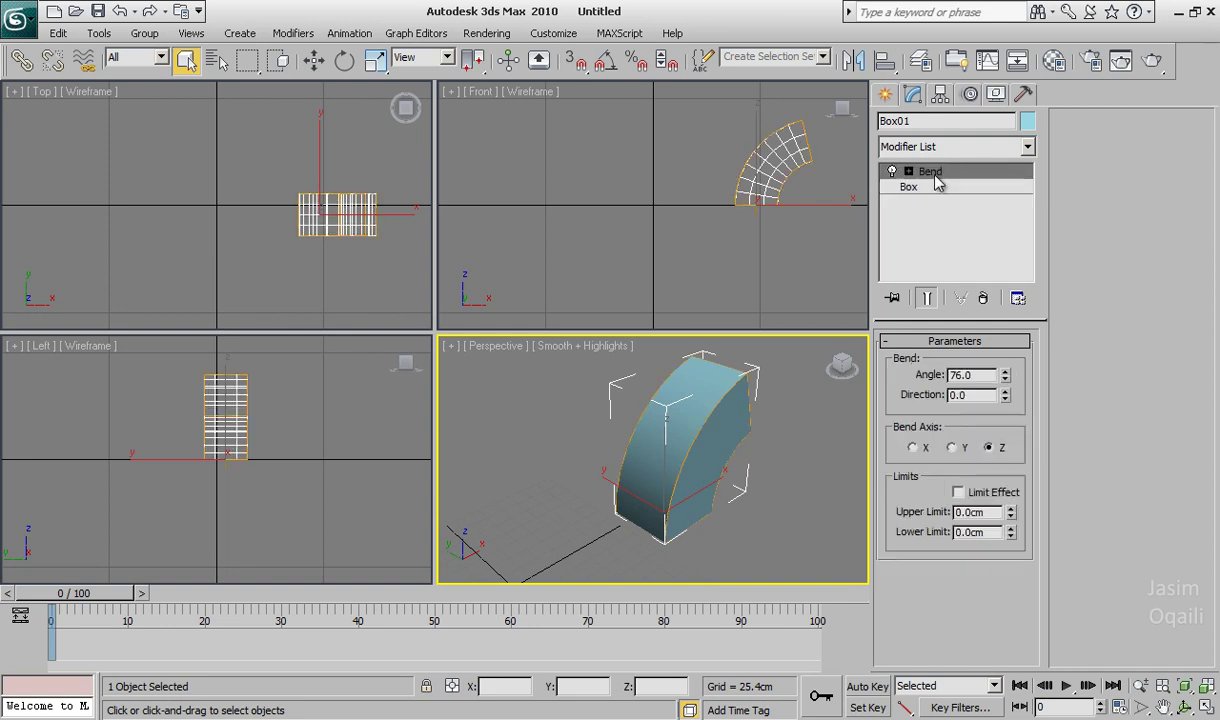
mouse_move(1006, 384)
left_mouse_down()
mouse_move(980, 425)
mouse_move(998, 270)
mouse_move(943, 552)
mouse_move(988, 370)
mouse_move(1010, 352)
mouse_move(1030, 492)
mouse_move(930, 173)
left_mouse_up()
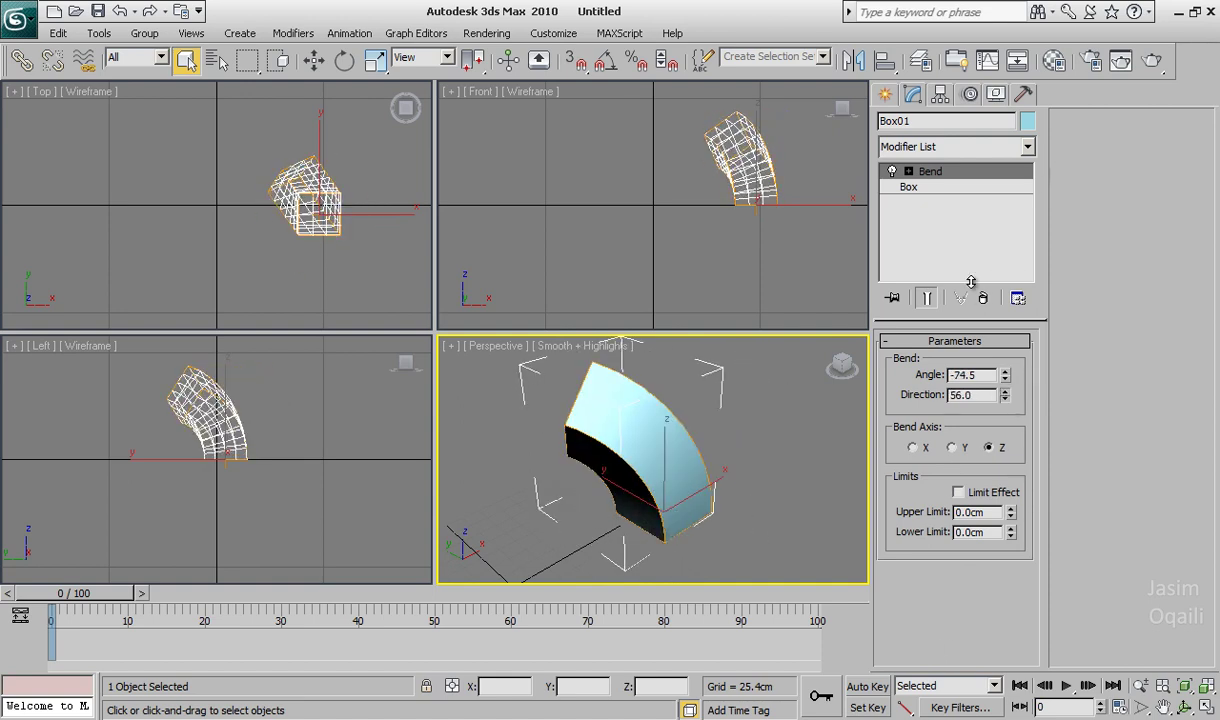
Delete the Bend modifier from Box01 and apply a Taper modifier.
right_click(927, 177)
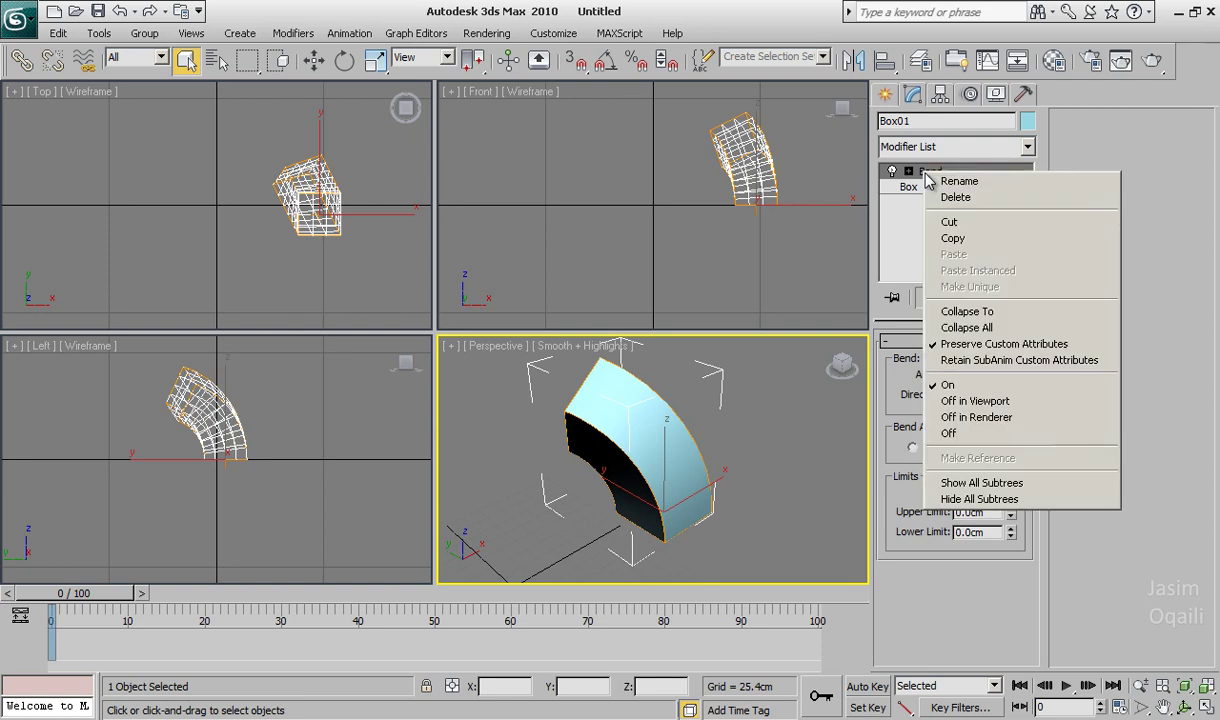
left_click(942, 197)
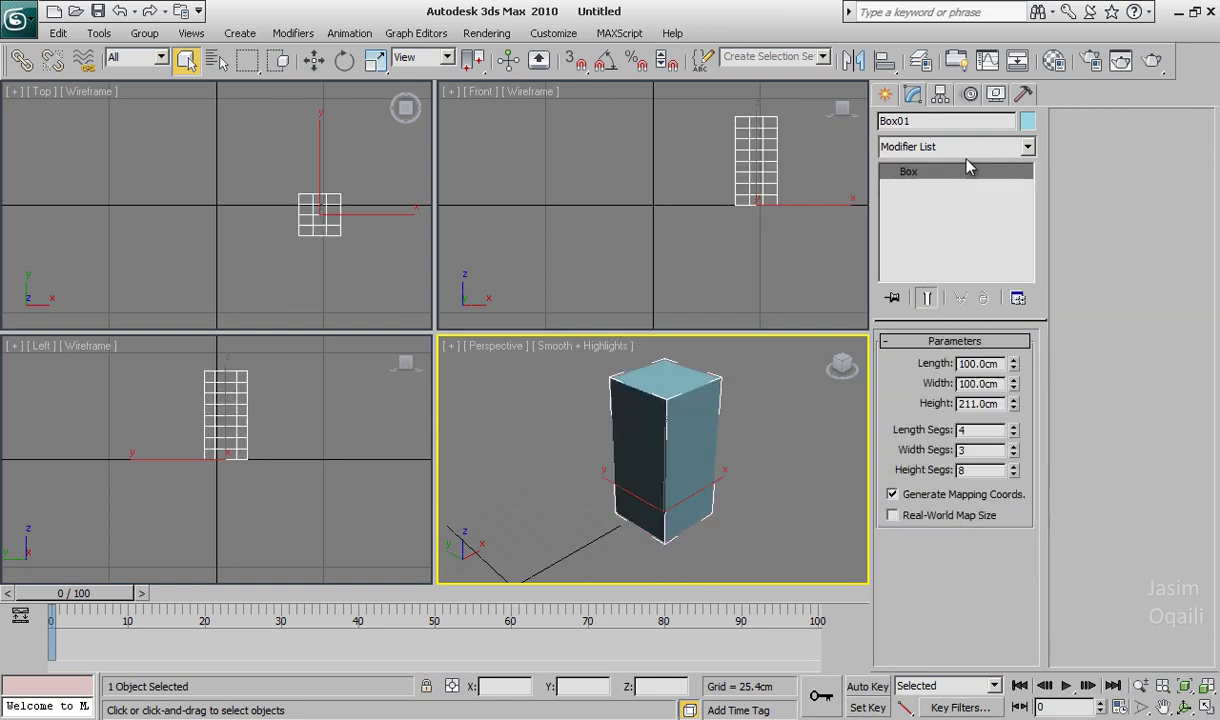
left_click(928, 147)
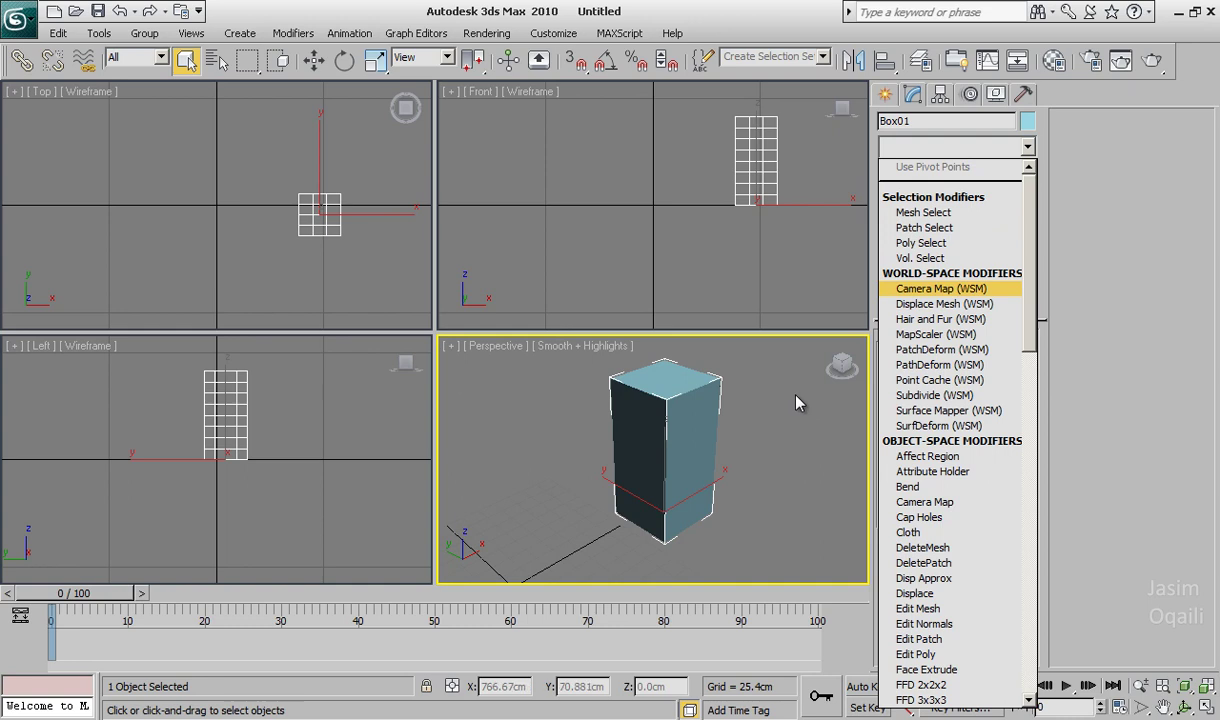
key("t")
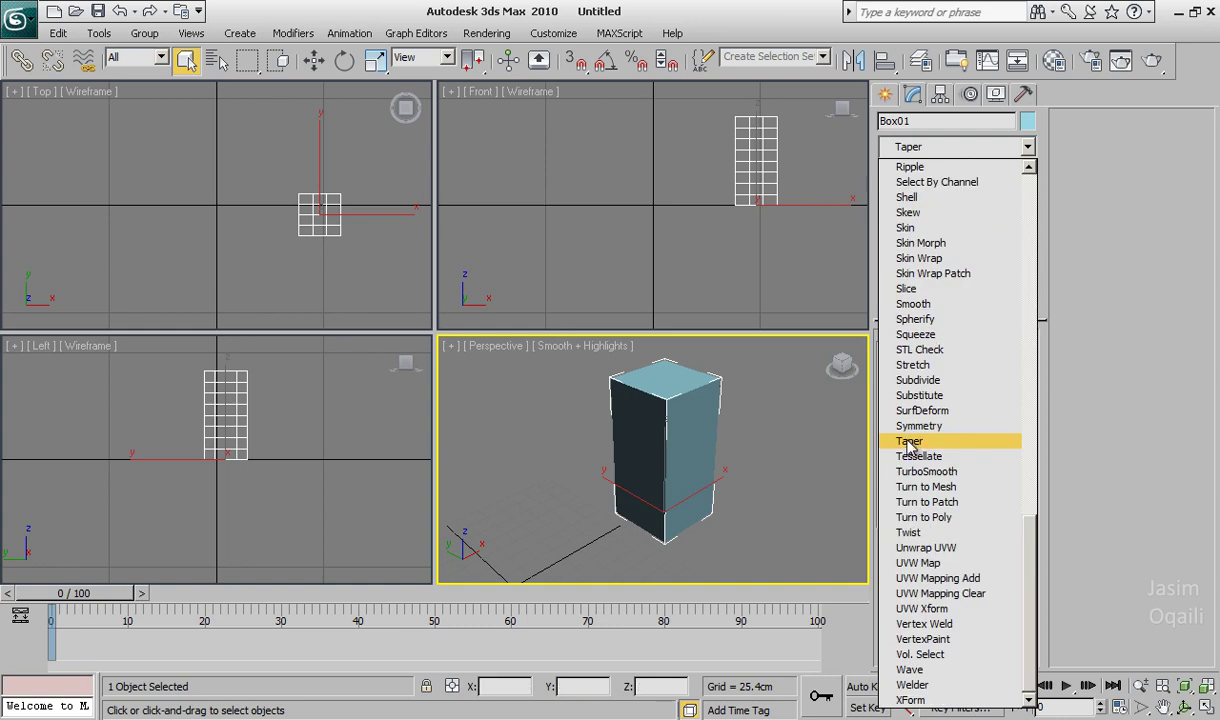
left_click(910, 442)
Shape the Taper into a slim vase with Amount -0.39 and Curve -0.87.
left_click_drag(999, 379, 1017, 316)
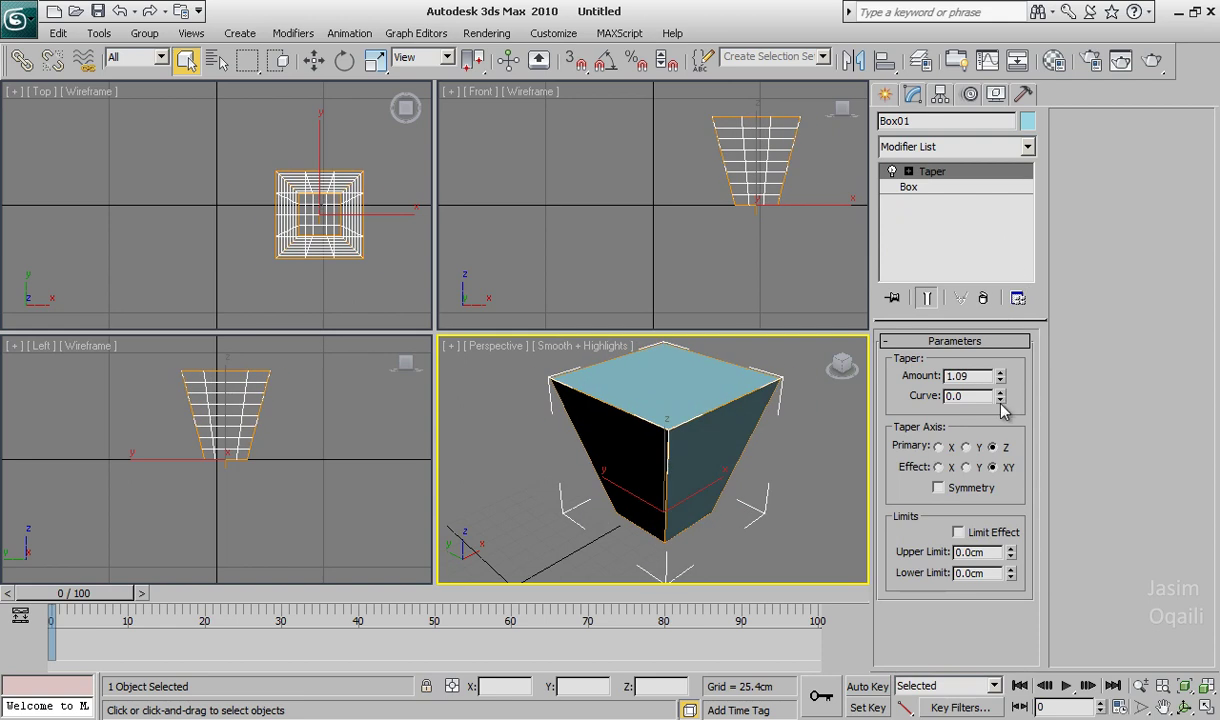
left_click_drag(999, 397, 1025, 180)
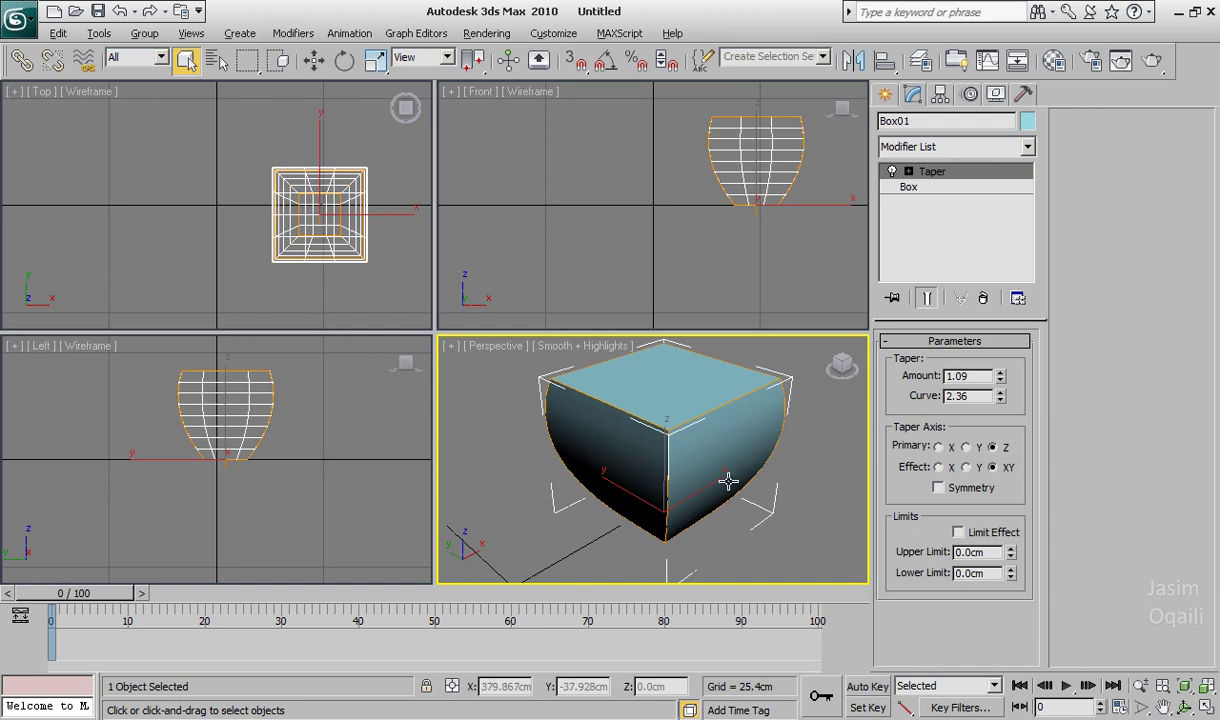
mouse_move(727, 479)
middle_mouse_down("alt")
mouse_move(683, 436)
mouse_move(695, 437)
middle_mouse_up("alt")
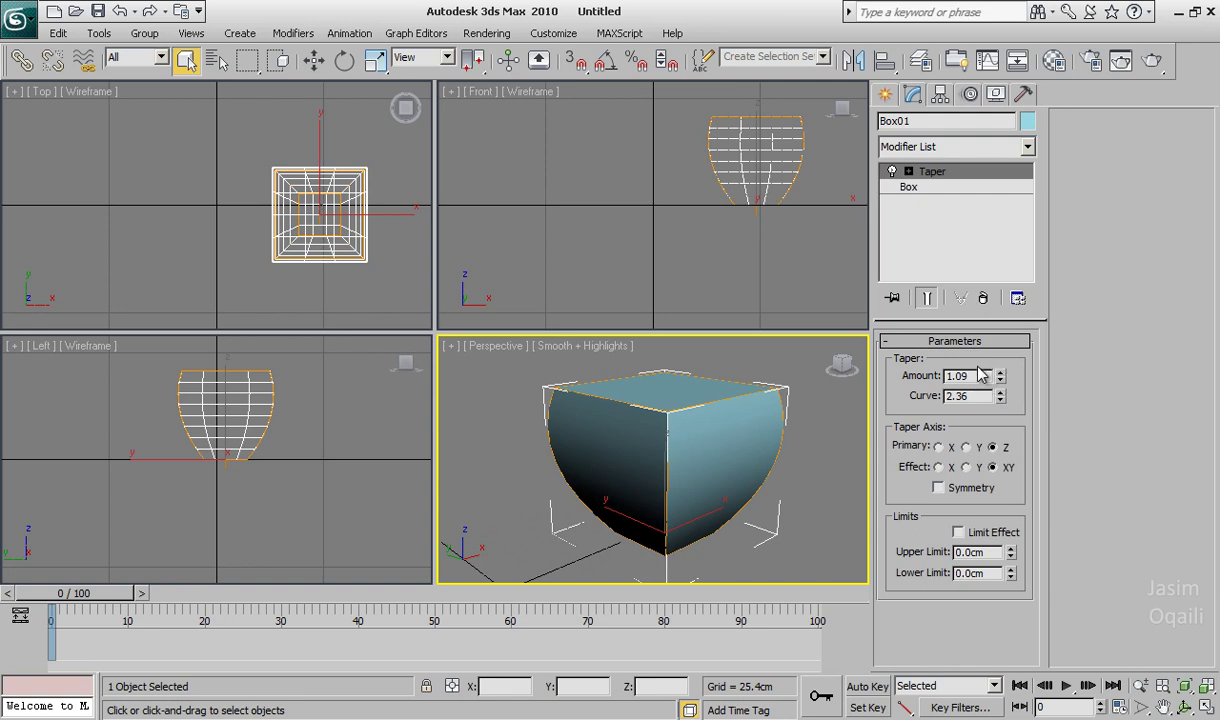
double_click(956, 375)
type("-0.7")
key("Return")
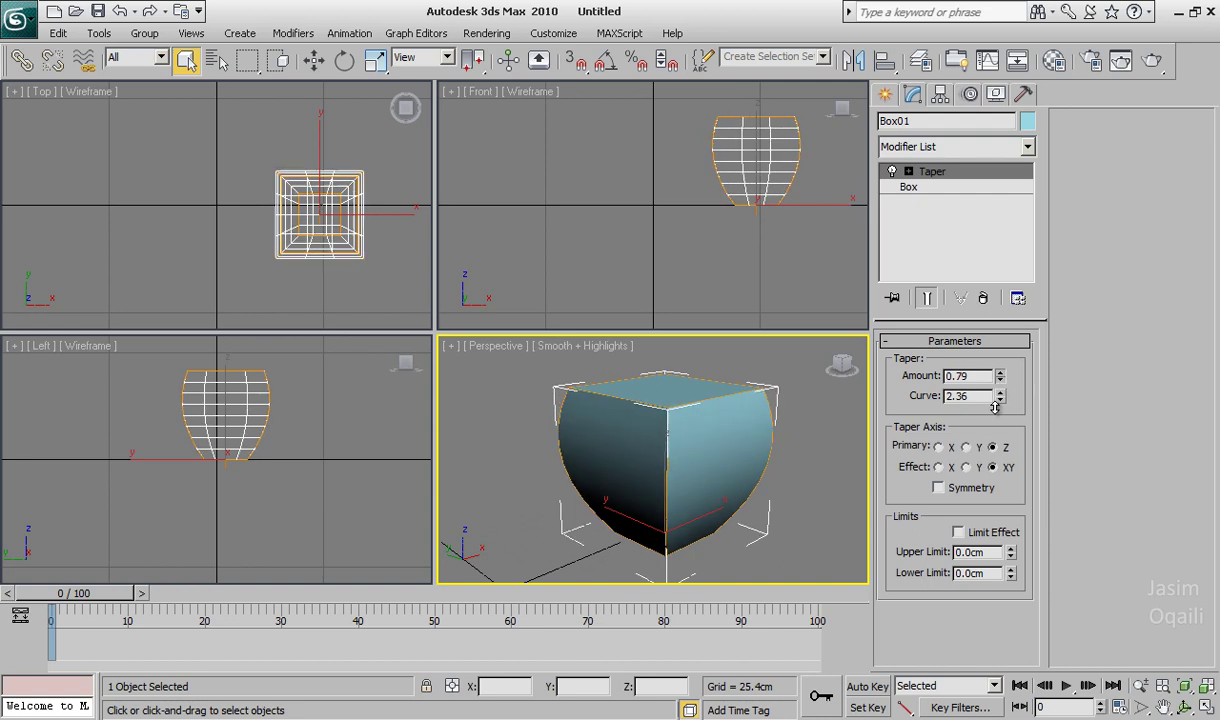
left_click_drag(999, 375, 999, 405)
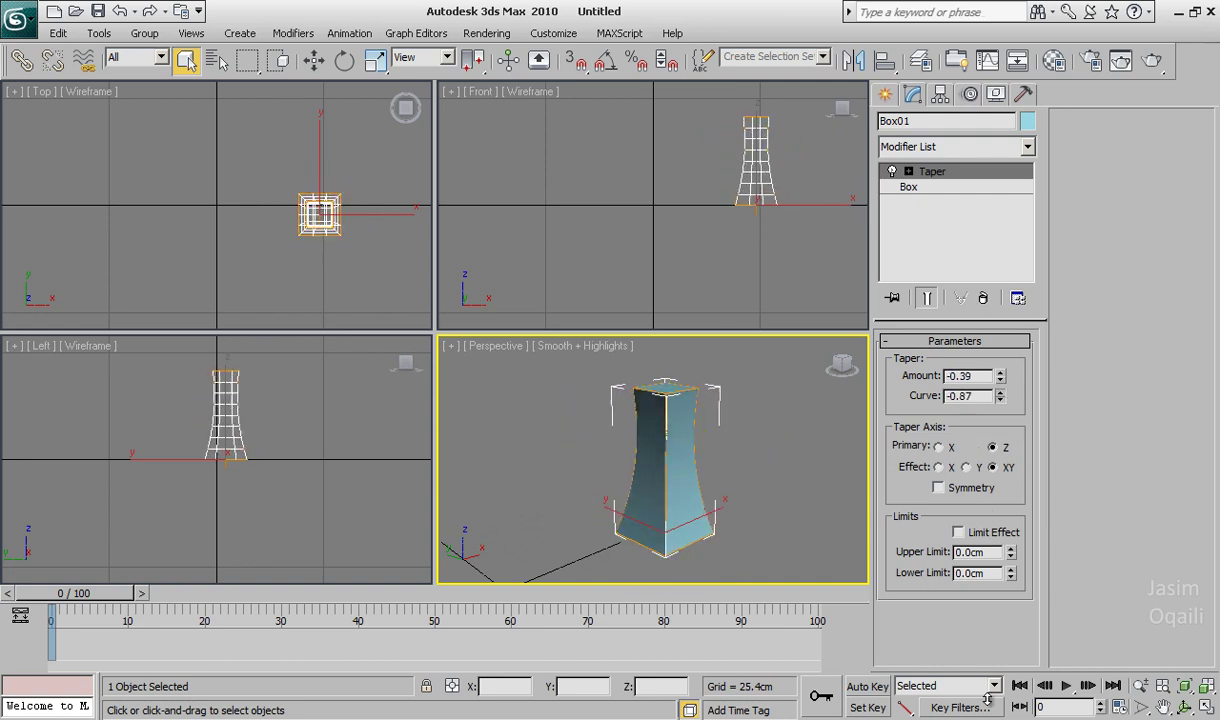
Try different Taper primary and effect axes, settling on primary axis Z.
left_click(965, 447)
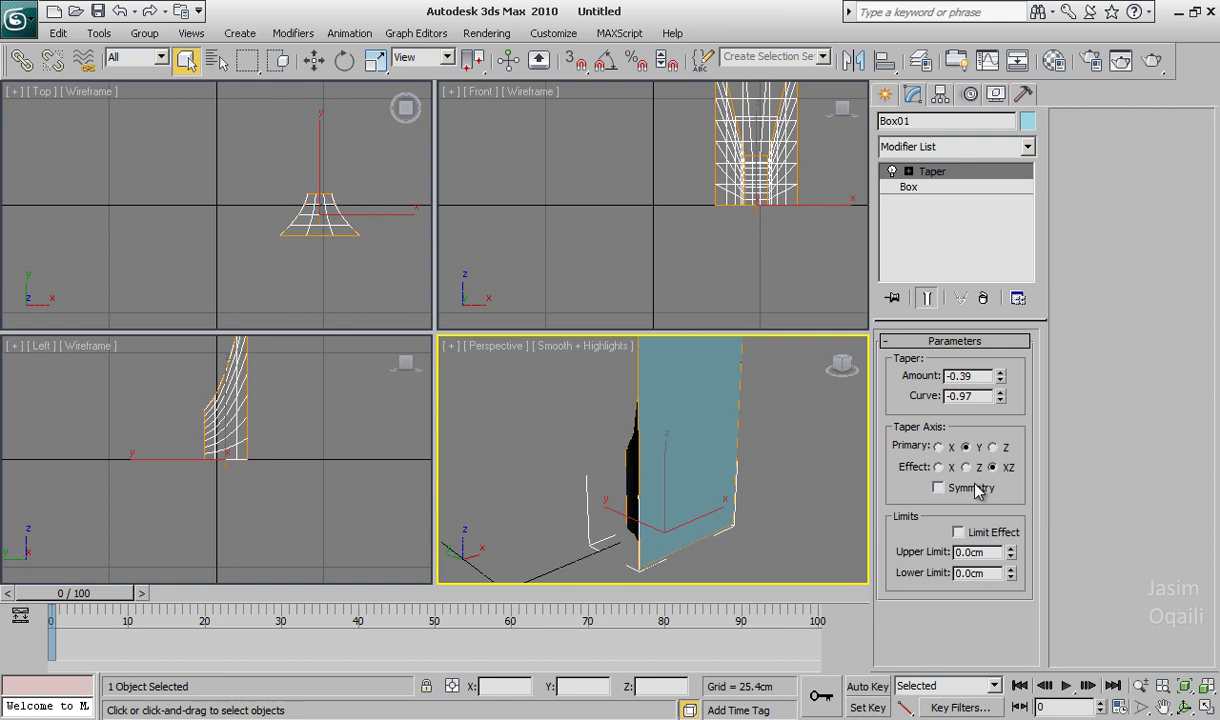
middle_click_drag(584, 487, 703, 493, "alt")
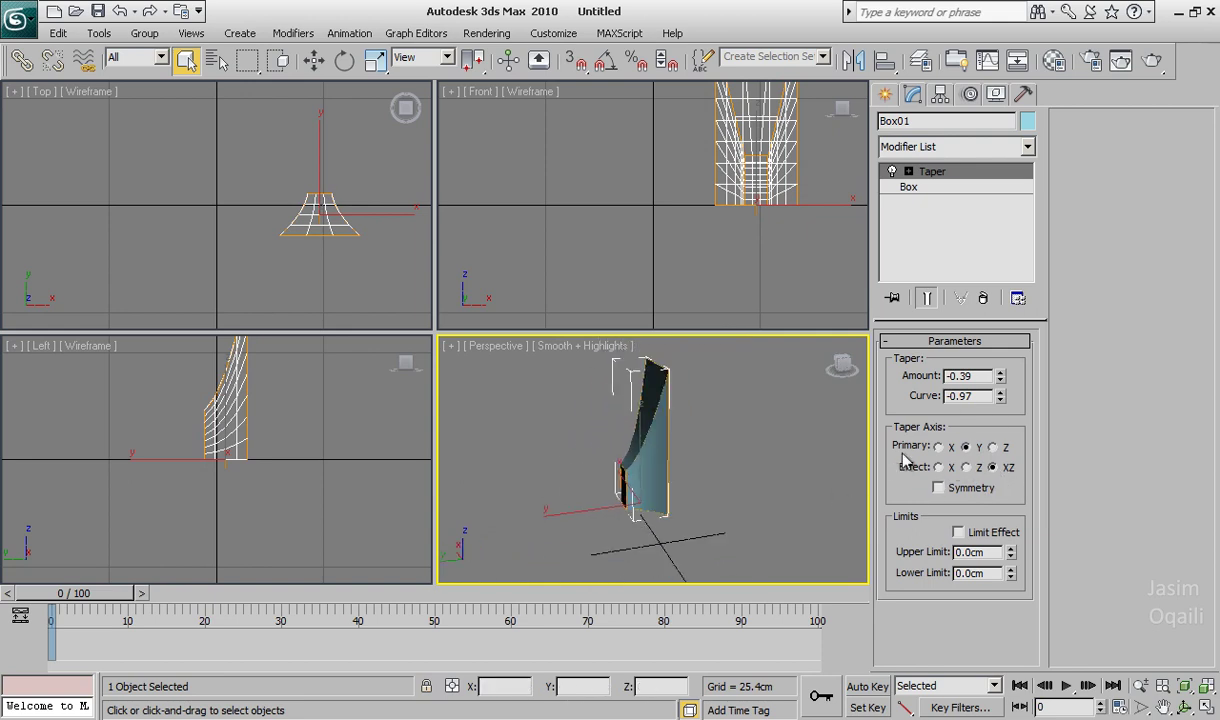
left_click(949, 450)
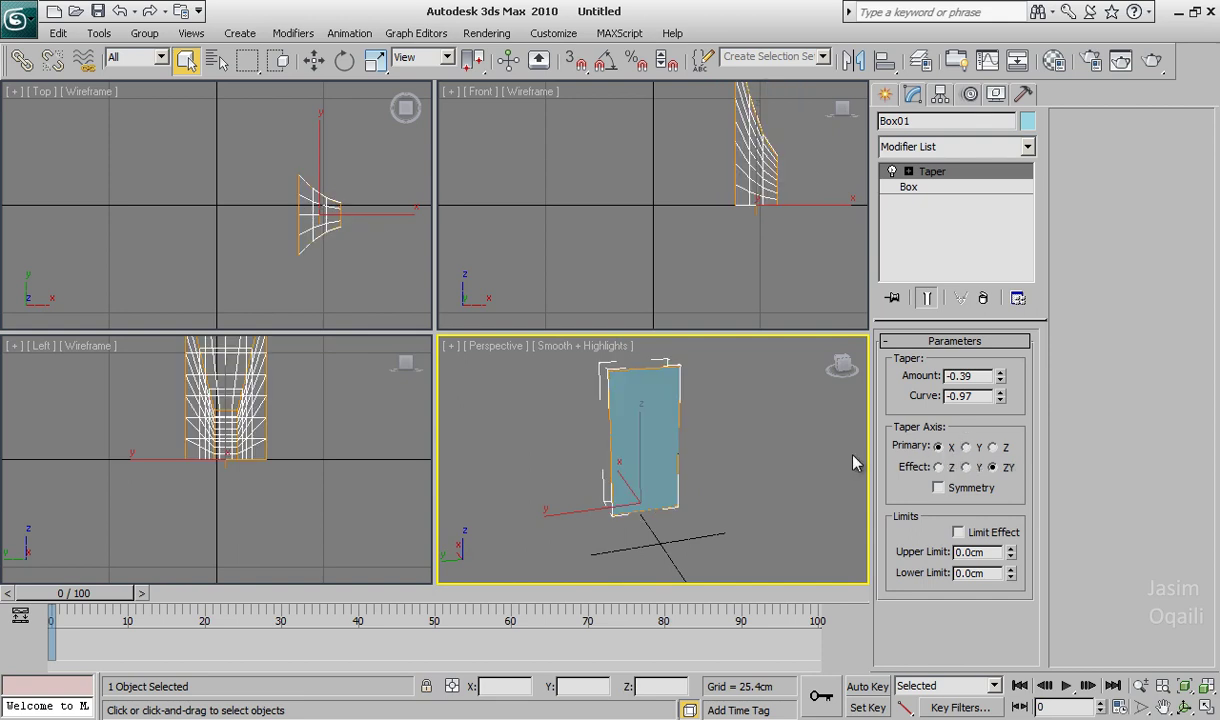
mouse_move(681, 417)
middle_mouse_down("alt")
mouse_move(496, 420)
mouse_move(800, 488)
middle_mouse_up("alt")
left_click(966, 467)
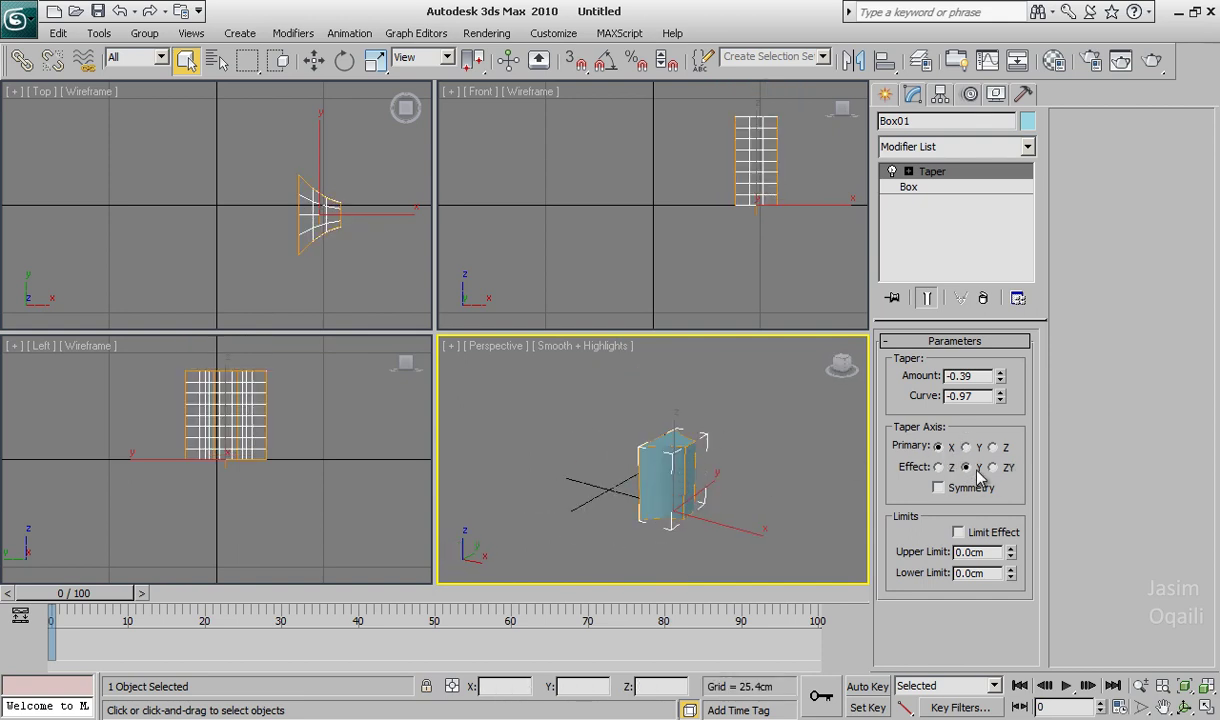
left_click(940, 467)
mouse_move(757, 483)
middle_mouse_down("alt")
mouse_move(547, 470)
mouse_move(500, 445)
middle_mouse_up("alt")
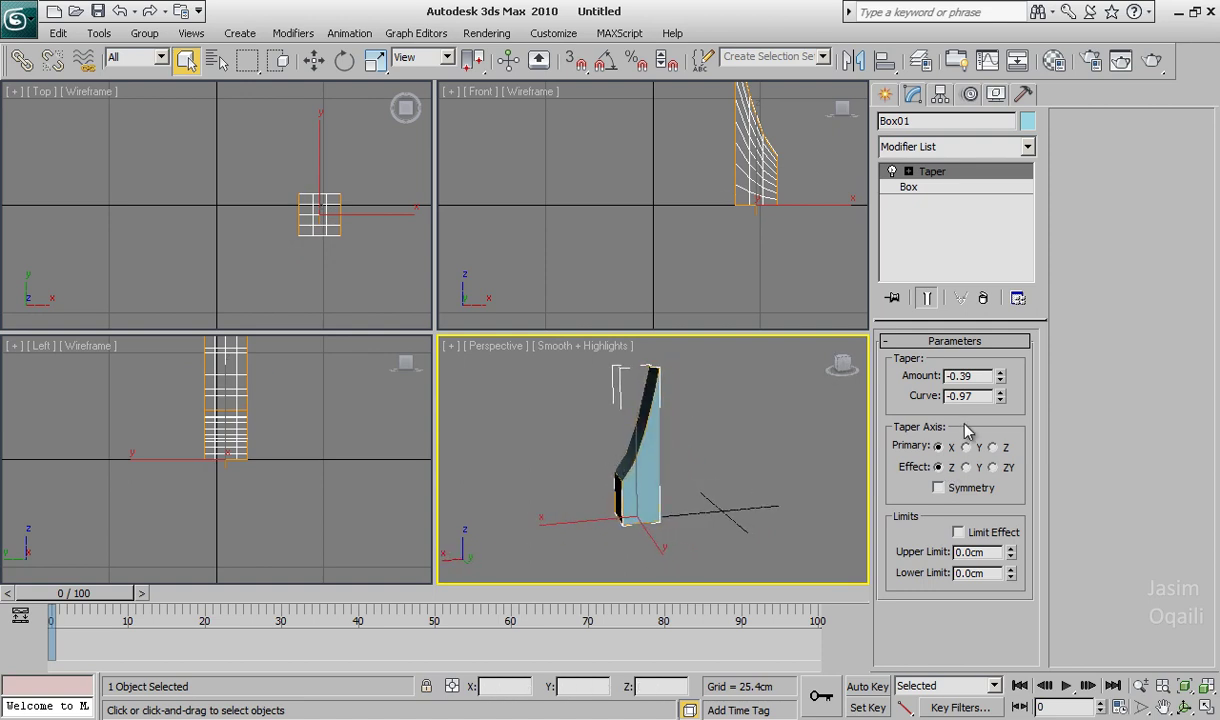
left_click(992, 447)
middle_click_drag(699, 424, 749, 417, "alt")
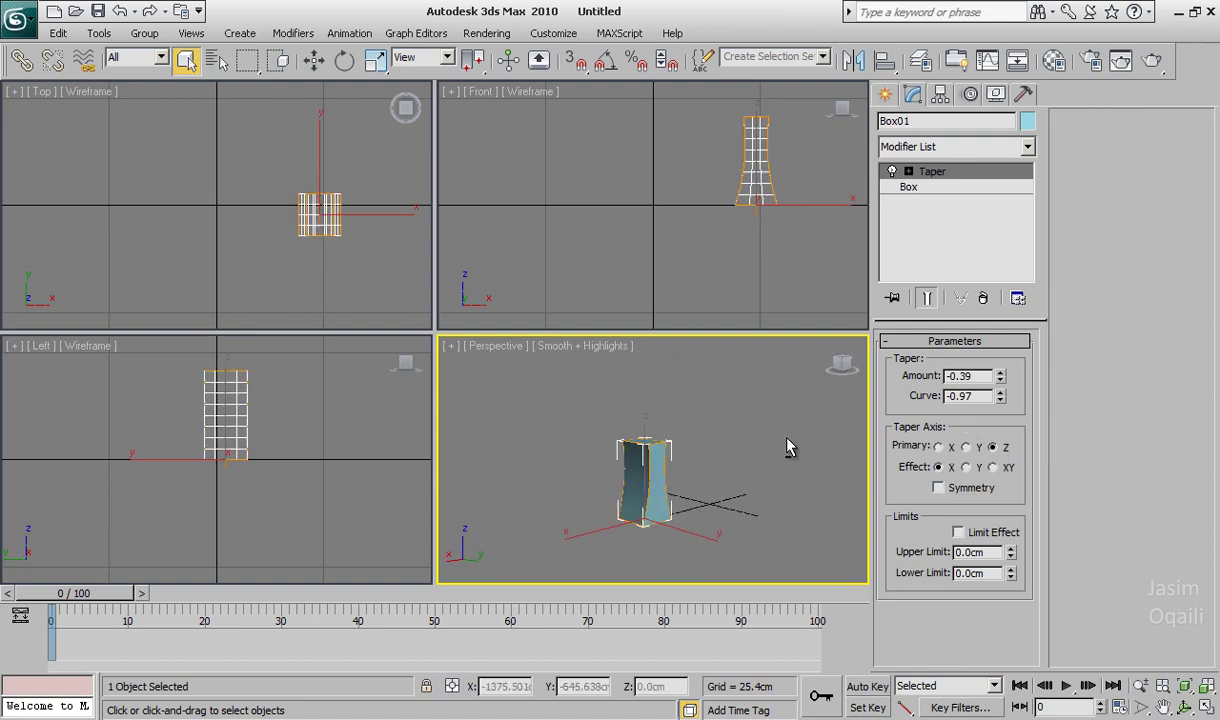
Raise Taper Amount to 0.39 with XY effect and Symmetry on, forming a rounded pot.
mouse_move(999, 375)
left_mouse_down()
mouse_move(1015, 385)
mouse_move(950, 650)
left_mouse_up()
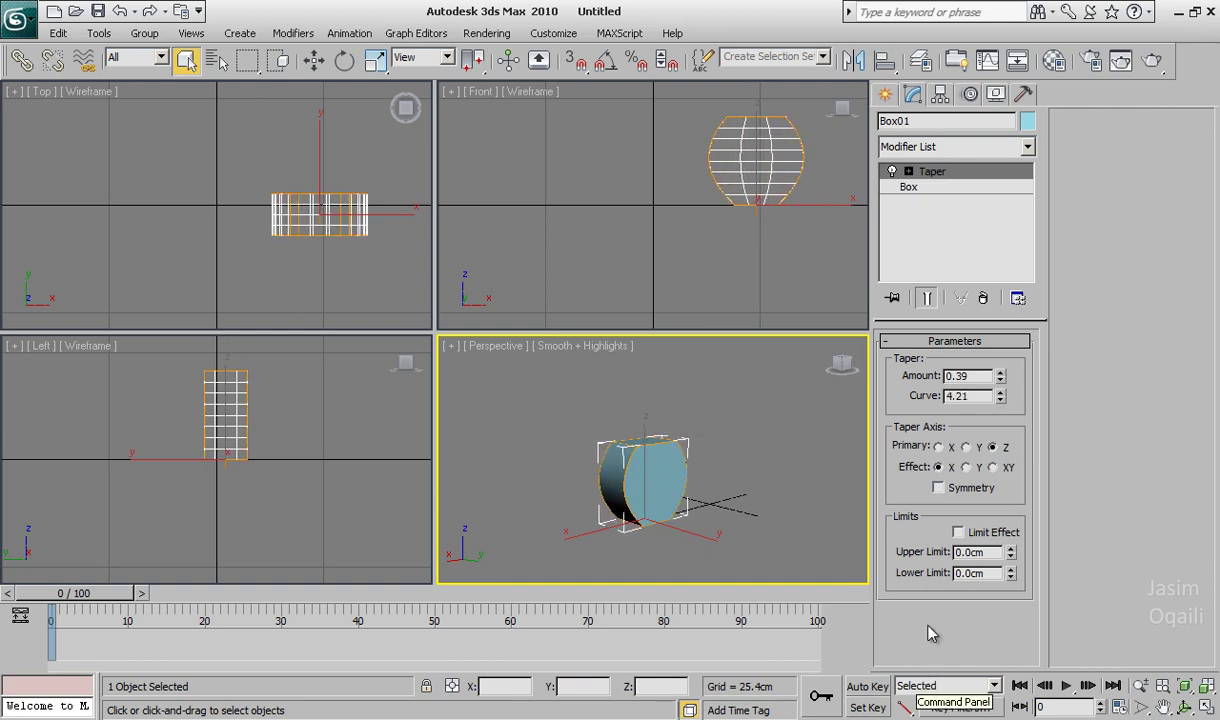
left_click(994, 469)
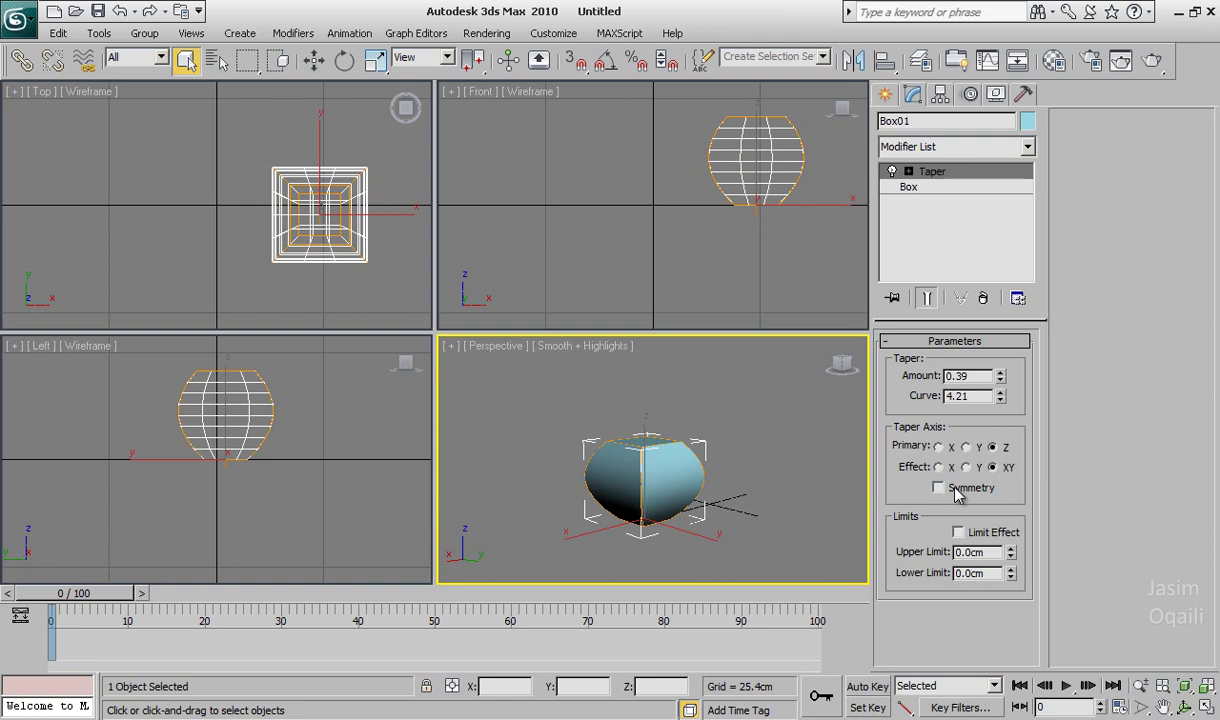
left_click(955, 489)
left_click(883, 94)
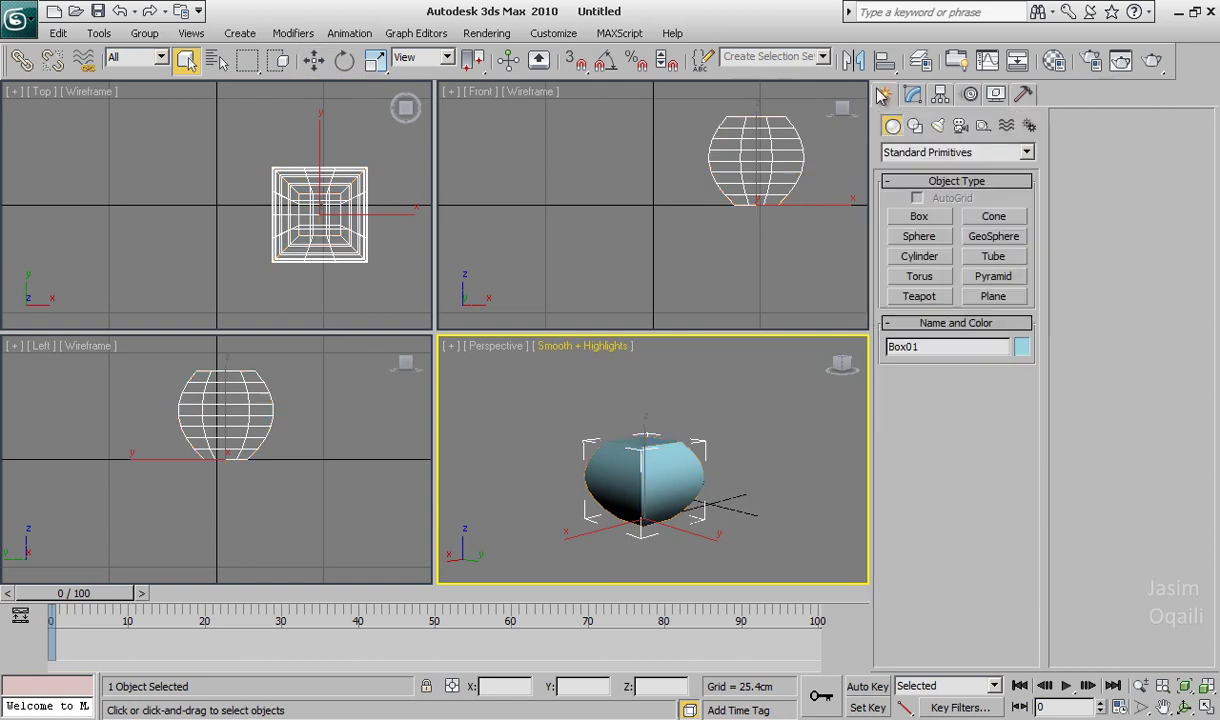
Create a tall cylinder beside the box.
left_click(940, 260)
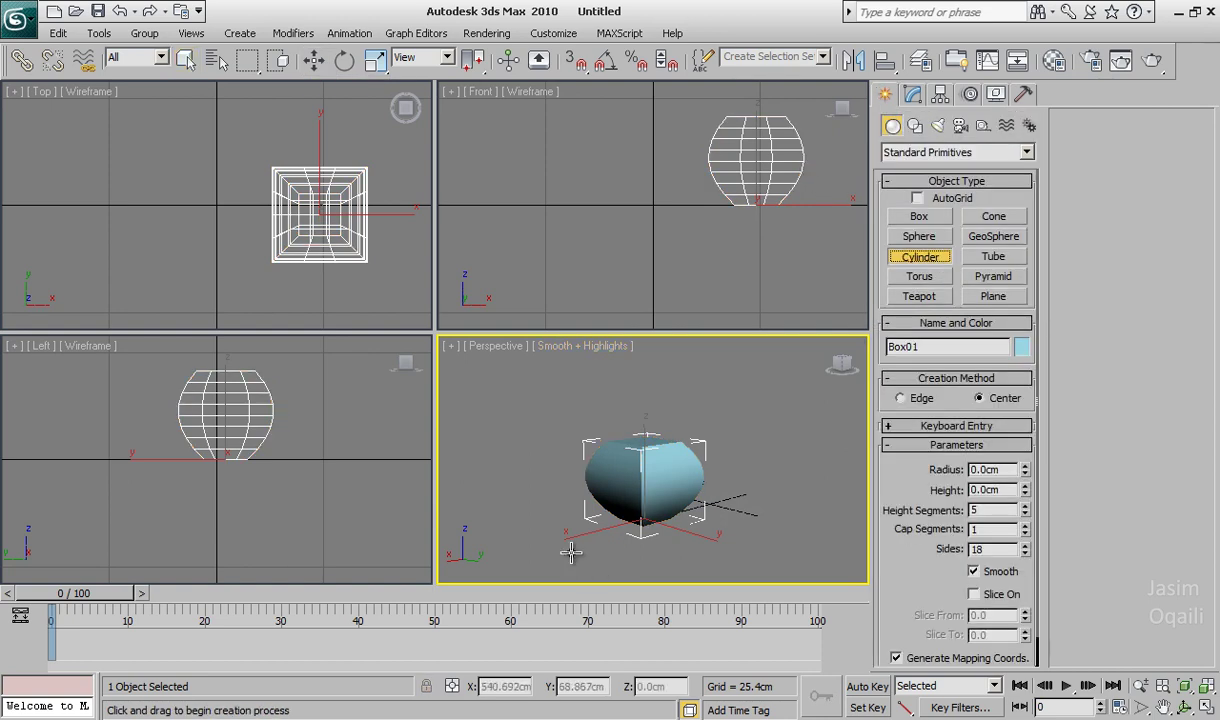
left_click_drag(568, 549, 553, 564)
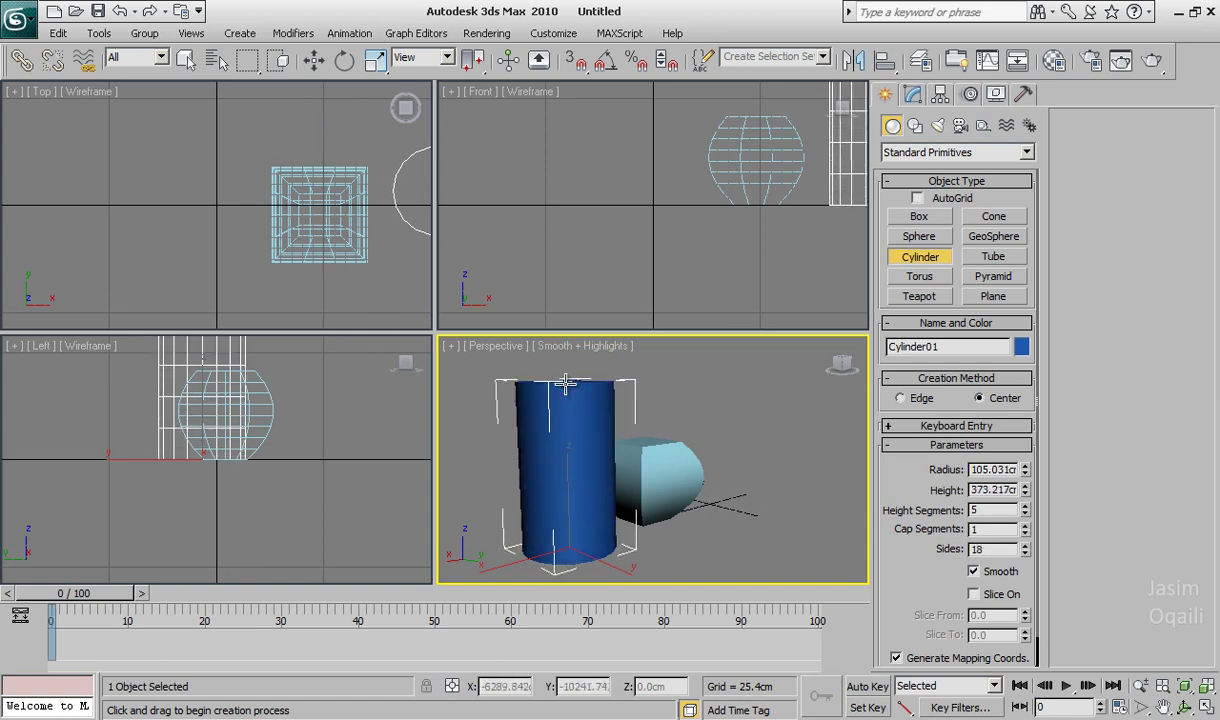
left_click(541, 365)
Apply a Twist modifier to the cylinder at 310.5 degrees around the X axis.
left_click(912, 94)
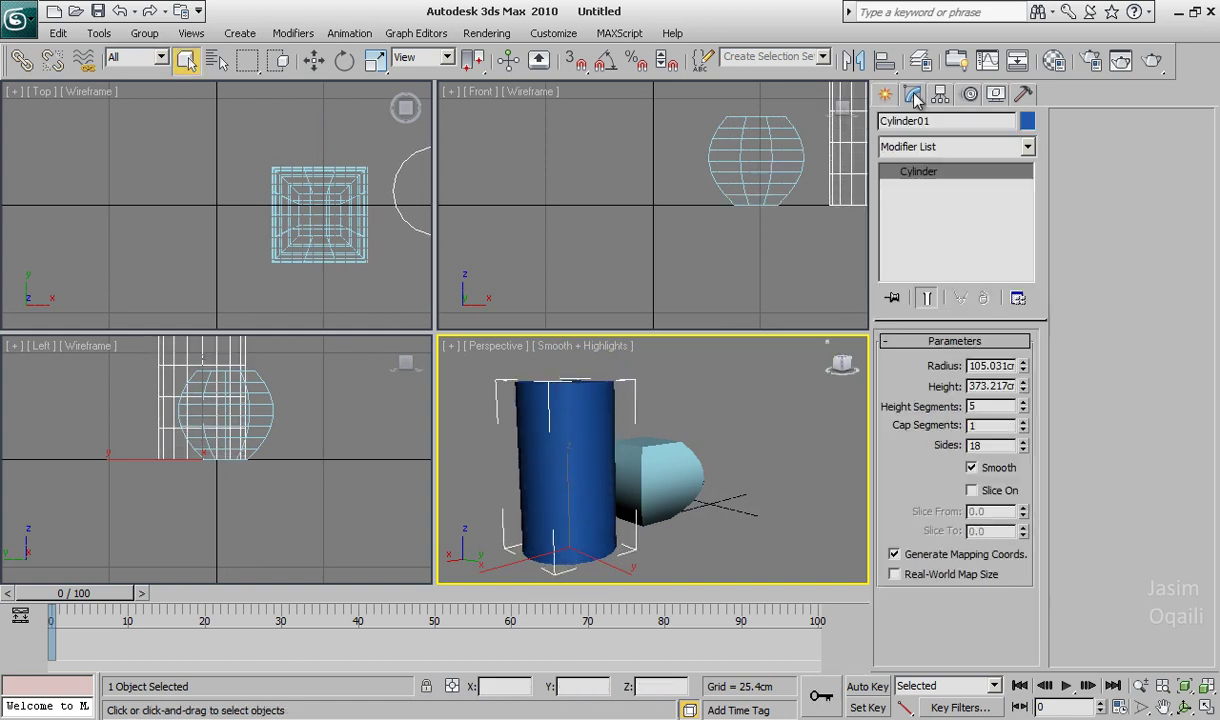
left_click(953, 150)
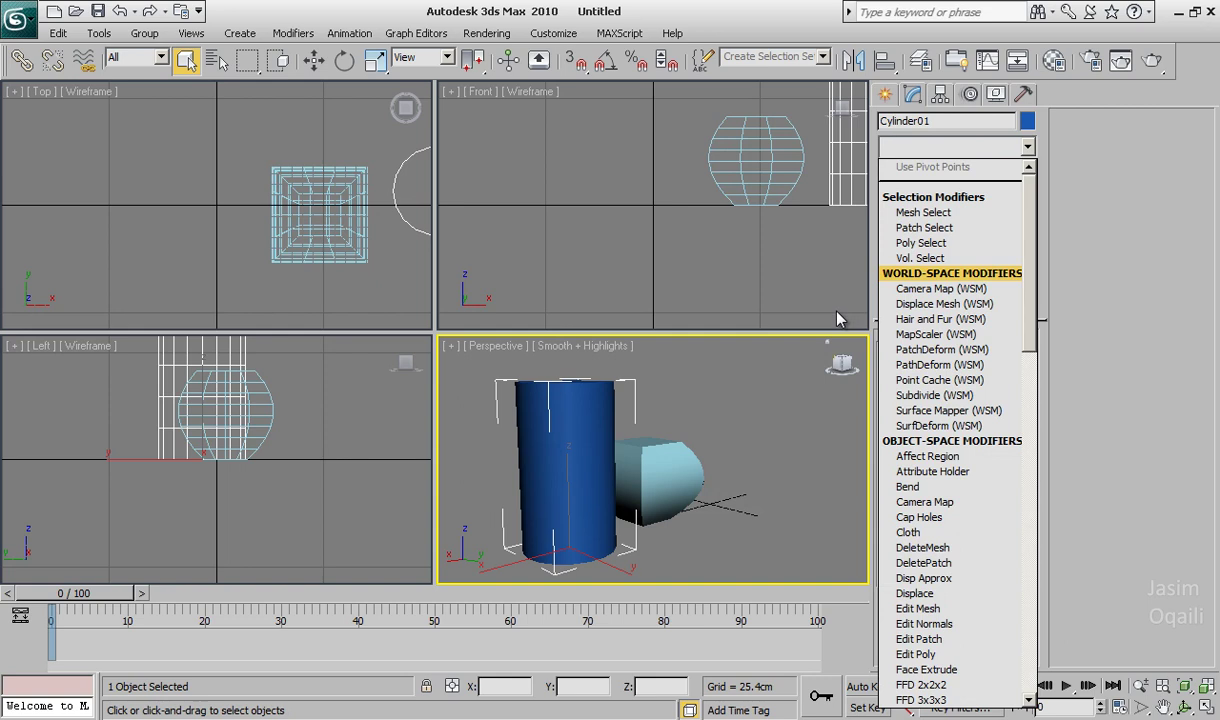
key("t")
key("t")
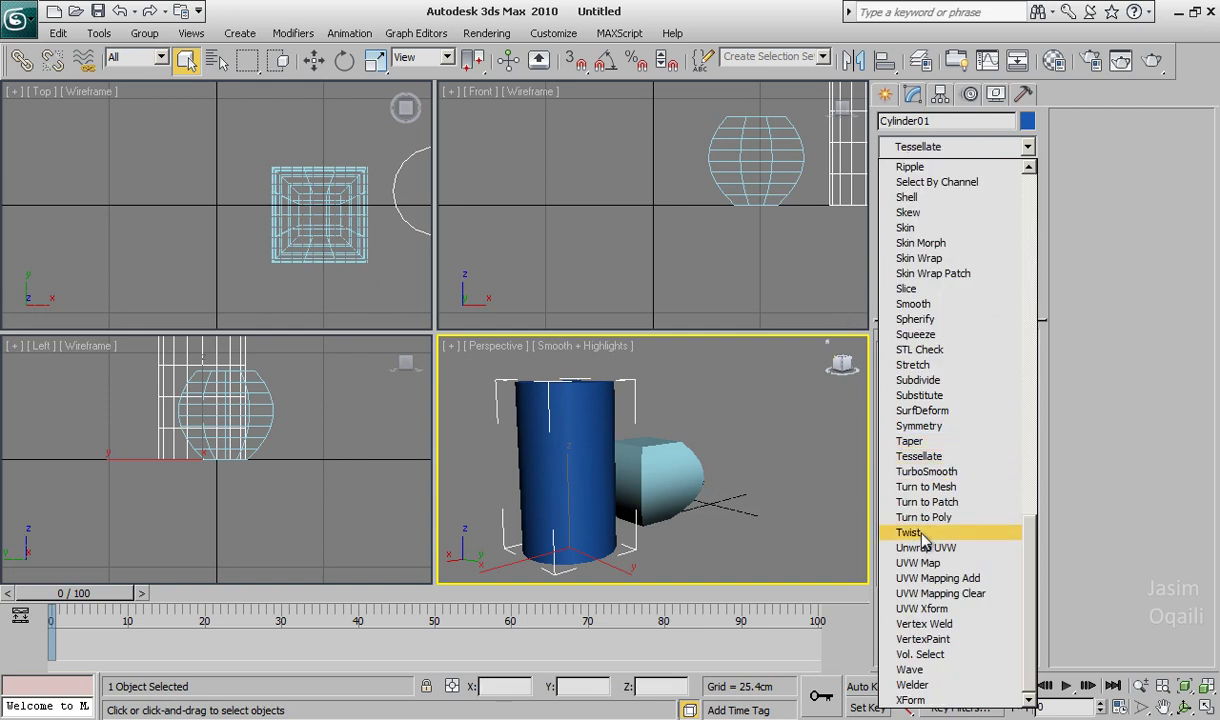
left_click(922, 536)
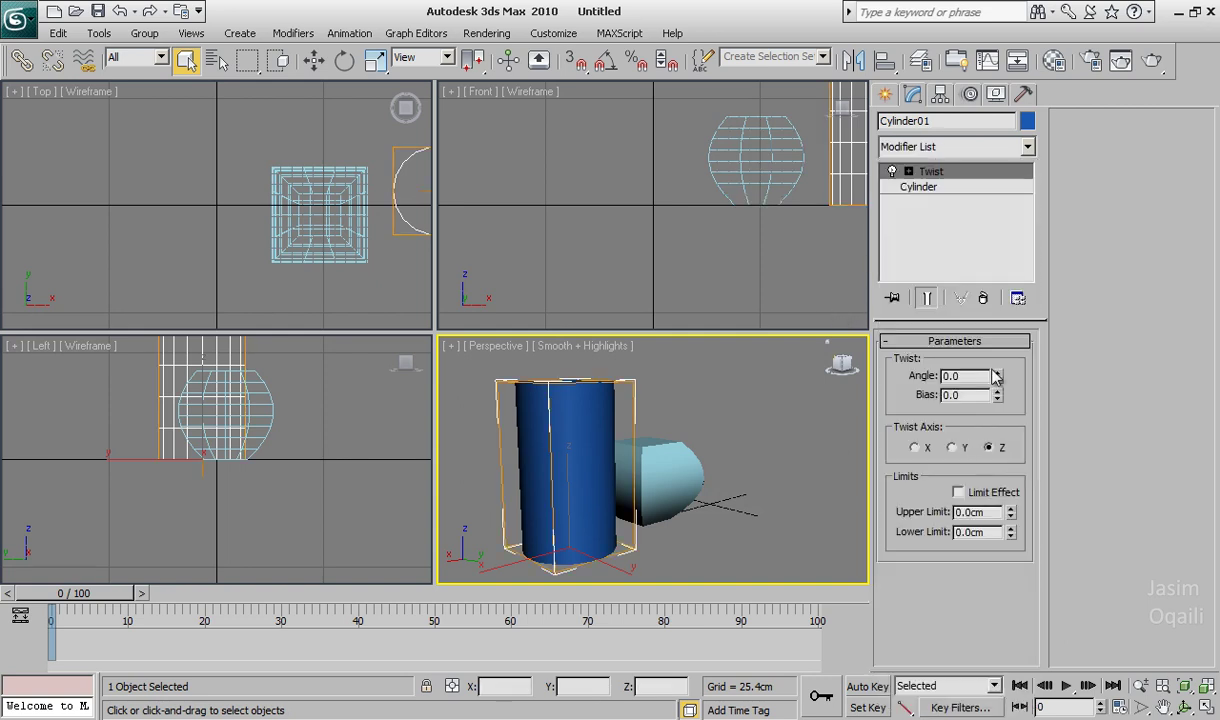
mouse_move(996, 376)
left_mouse_down()
mouse_move(967, 160)
mouse_move(1008, 133)
left_mouse_up()
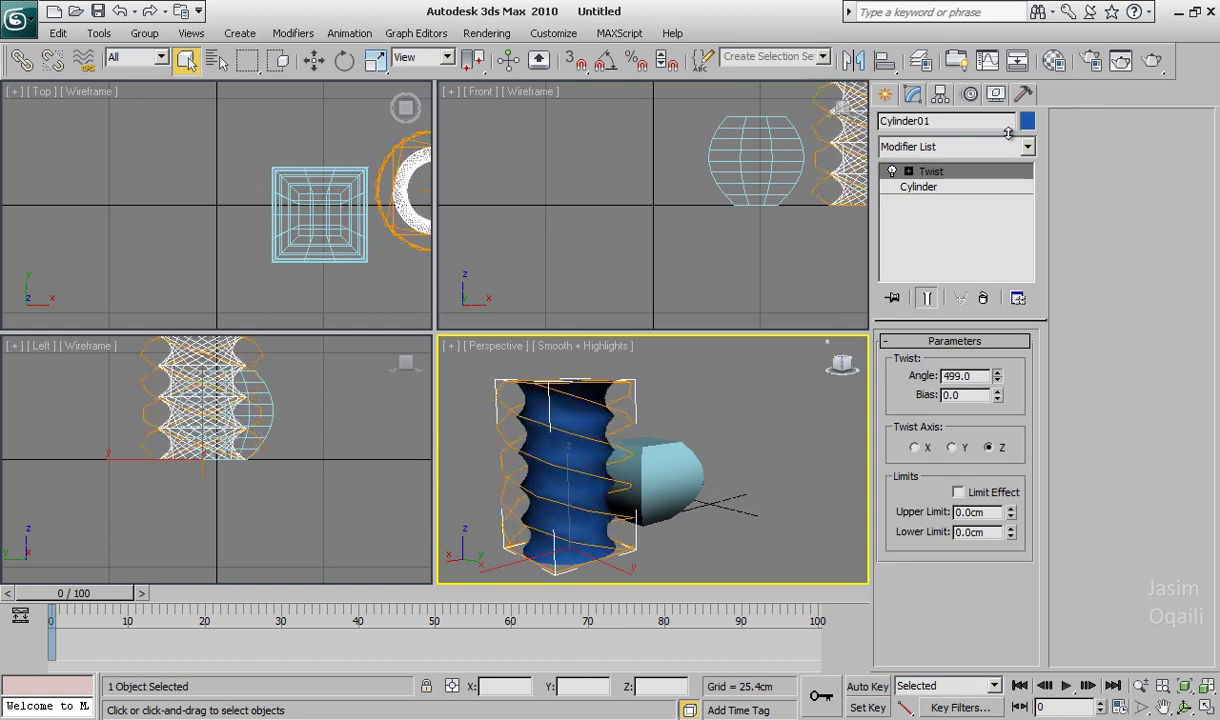
mouse_move(1008, 133)
left_mouse_down()
mouse_move(1031, 66)
mouse_move(1012, 532)
left_mouse_up()
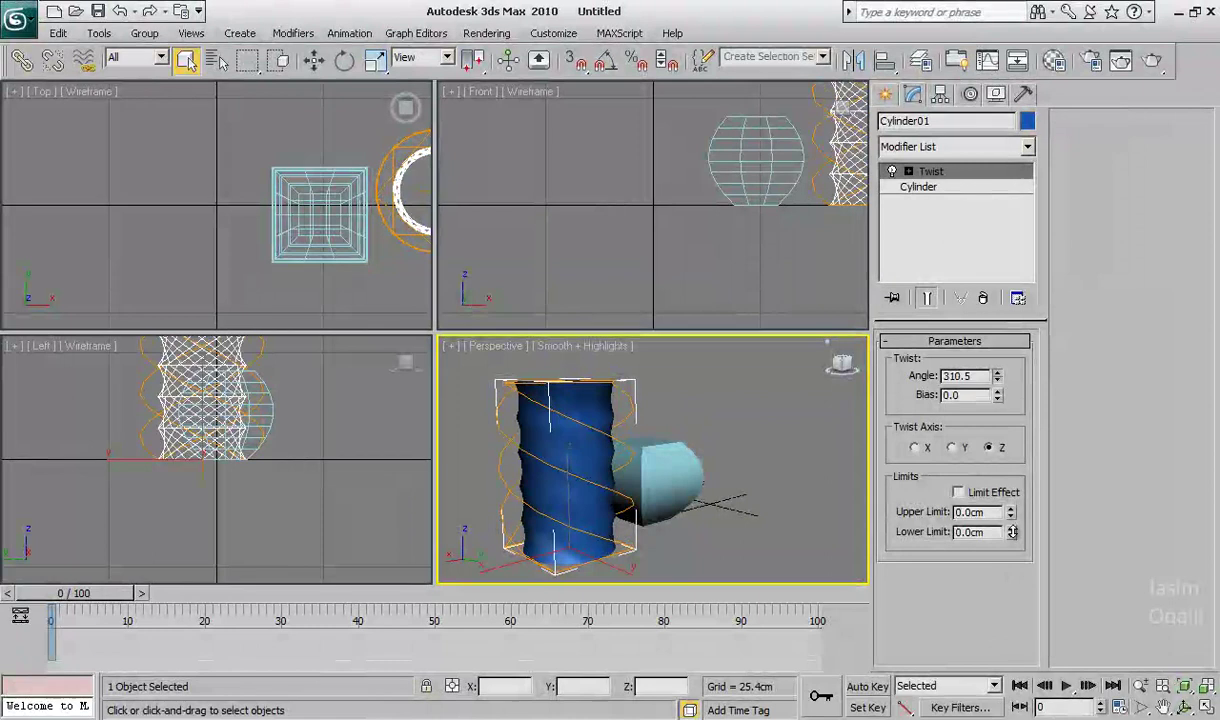
left_click(952, 448)
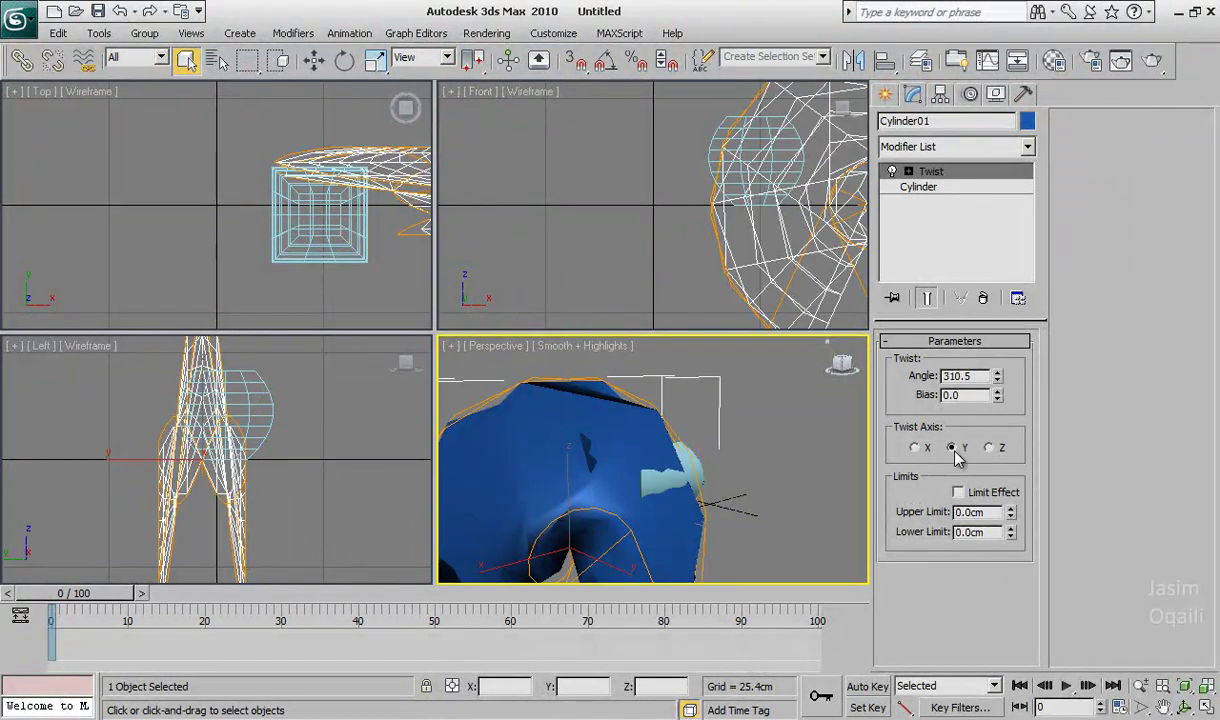
left_click(925, 450)
scroll(628, 472, "down", 5)
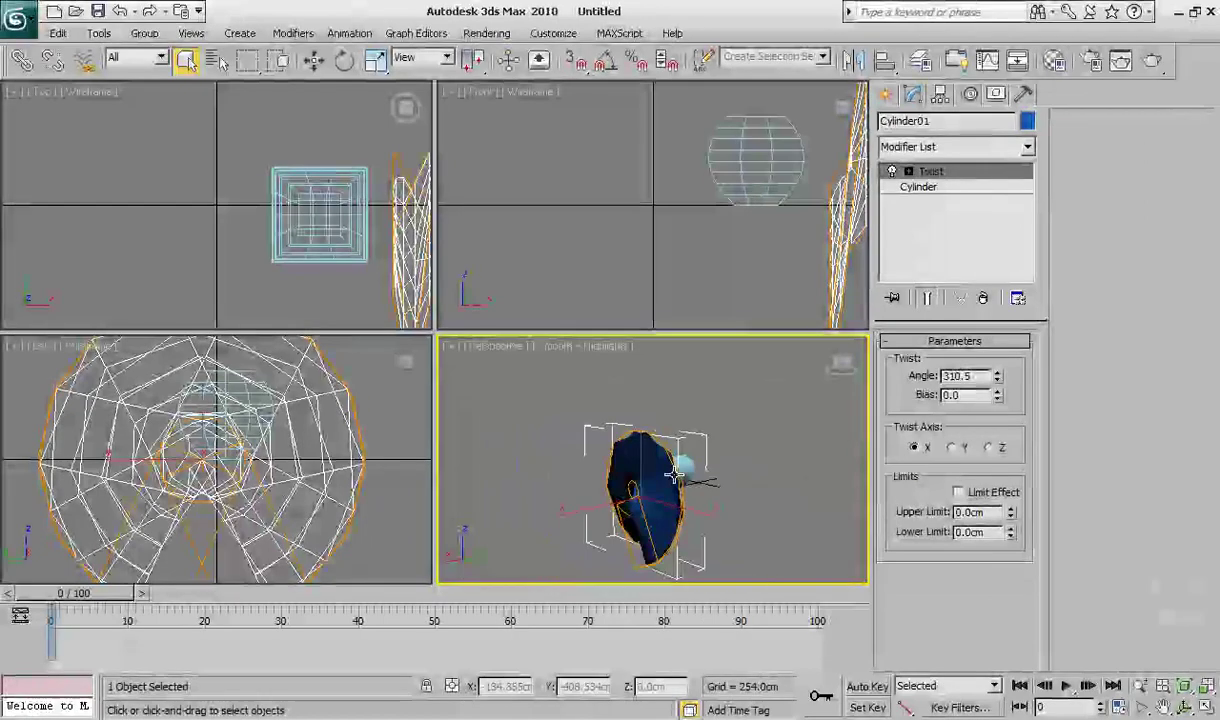
mouse_move(636, 485)
middle_mouse_down("alt")
mouse_move(621, 482)
mouse_move(765, 512)
mouse_move(518, 495)
mouse_move(575, 493)
mouse_move(564, 494)
middle_mouse_up("alt")
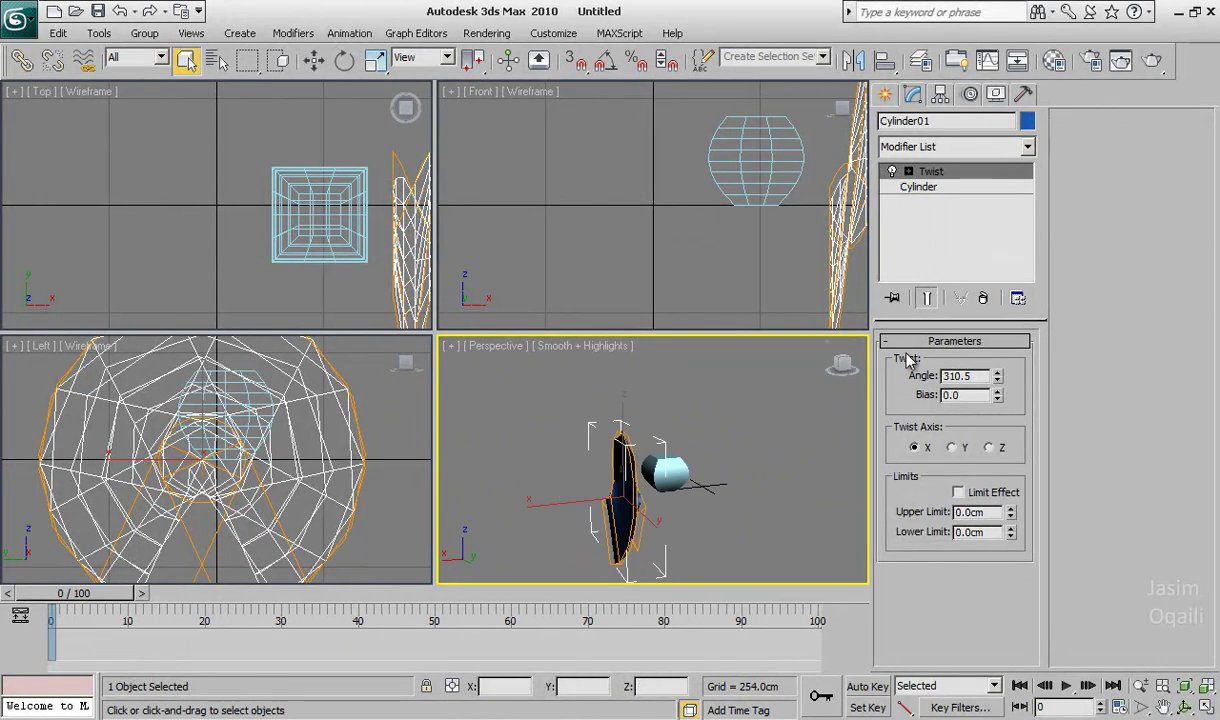
left_click(920, 187)
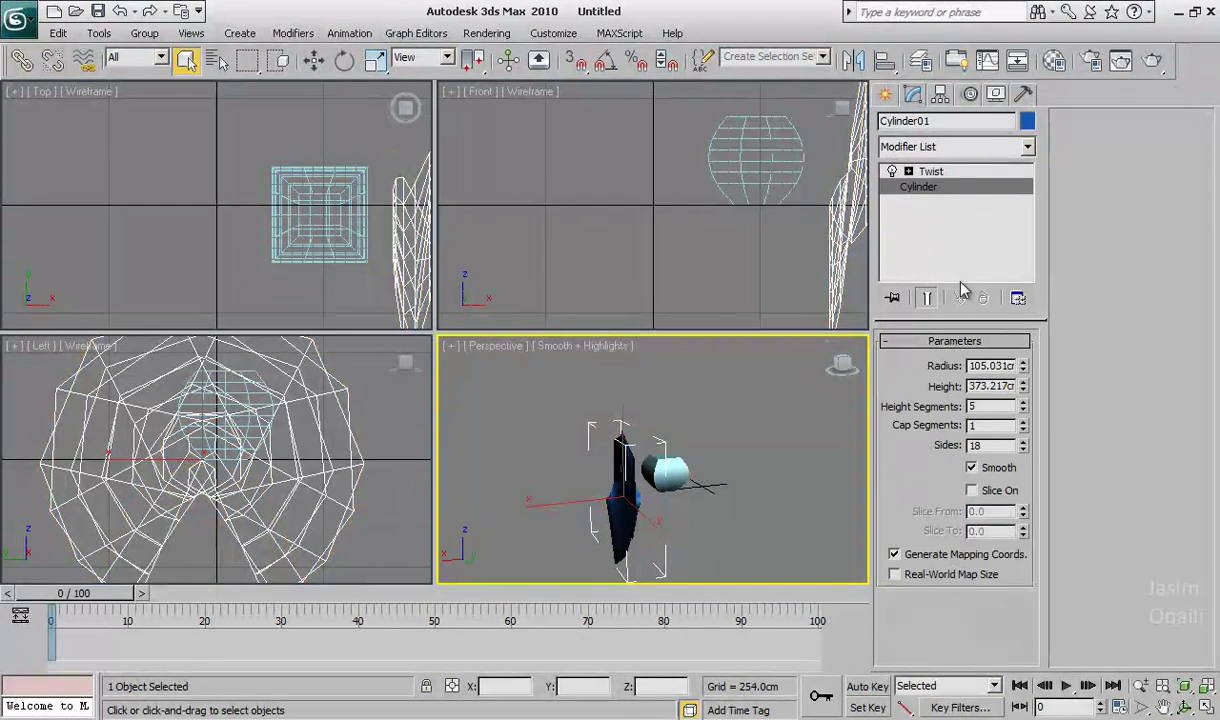
Increase the cylinder's cap segments.
left_click(1023, 422)
left_click(1023, 422)
left_click(1023, 422)
left_click(1023, 422)
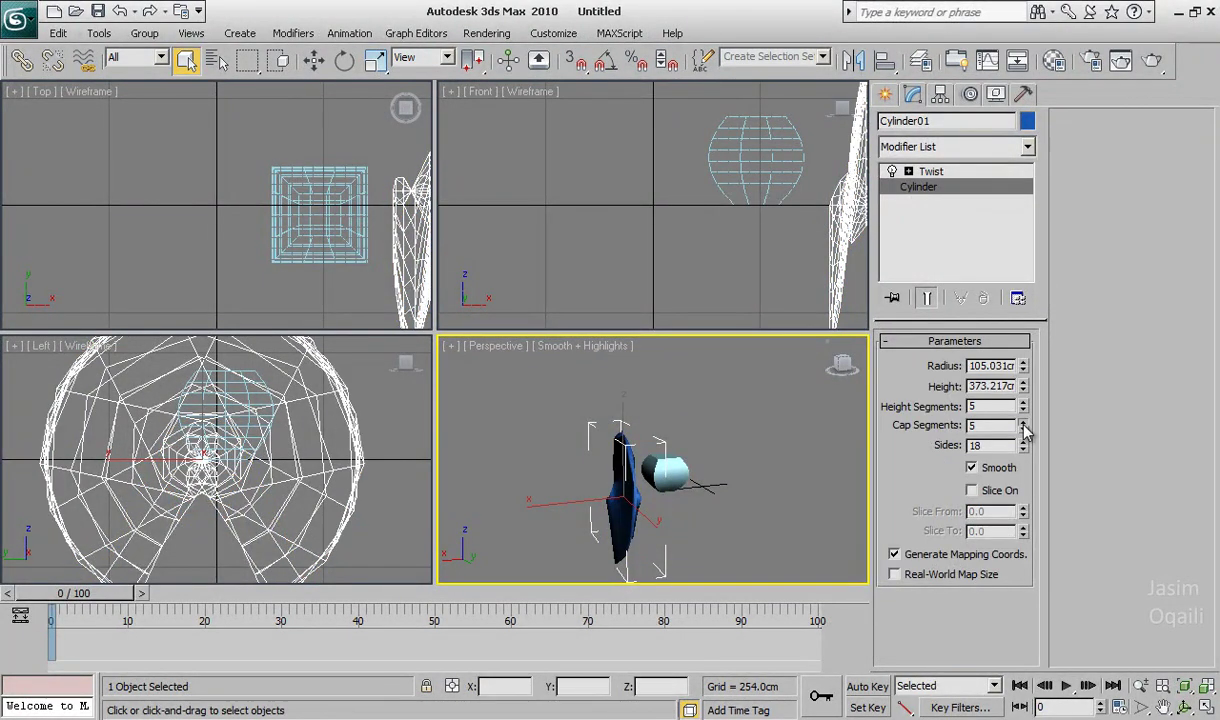
left_click(1023, 422)
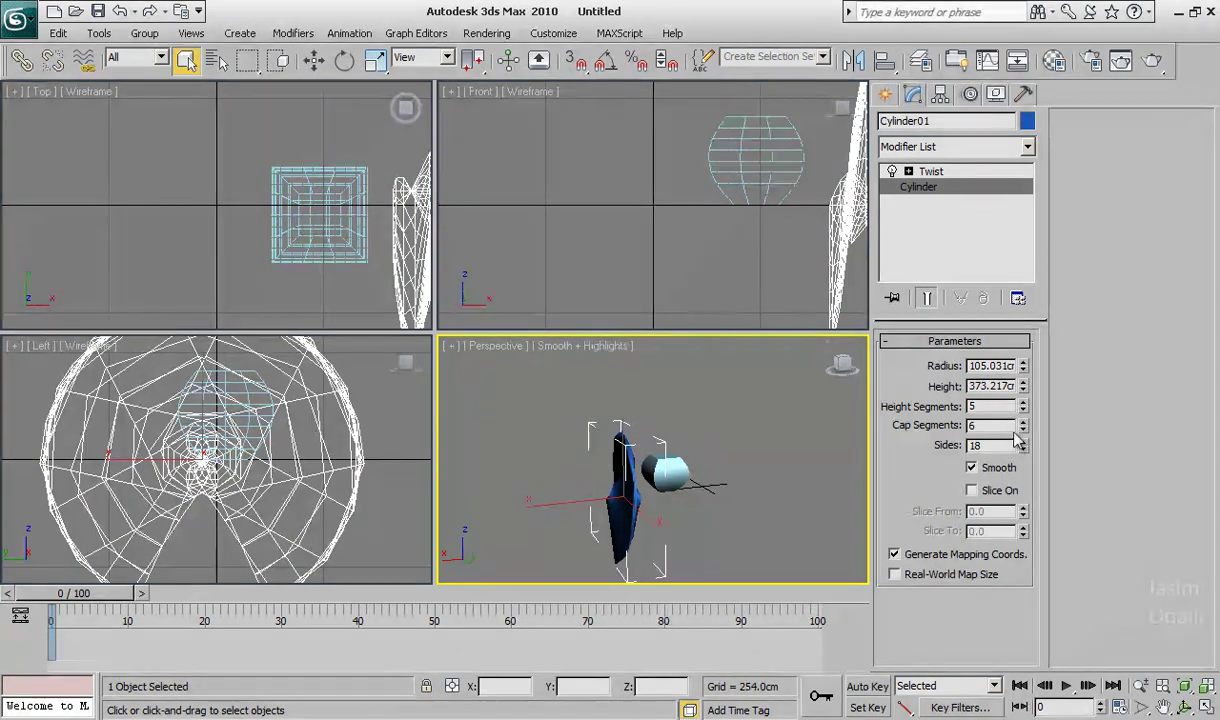
scroll(673, 428, "up", 2)
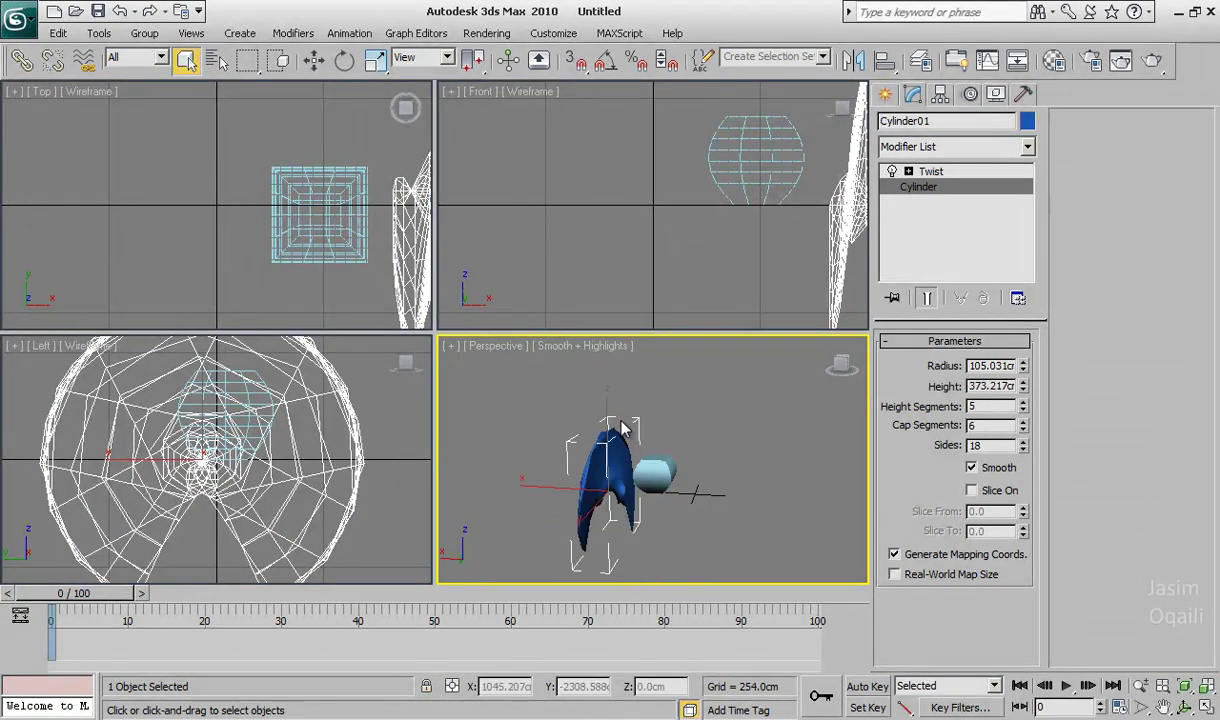
scroll(667, 401, "up", 3)
scroll(576, 397, "down", 3)
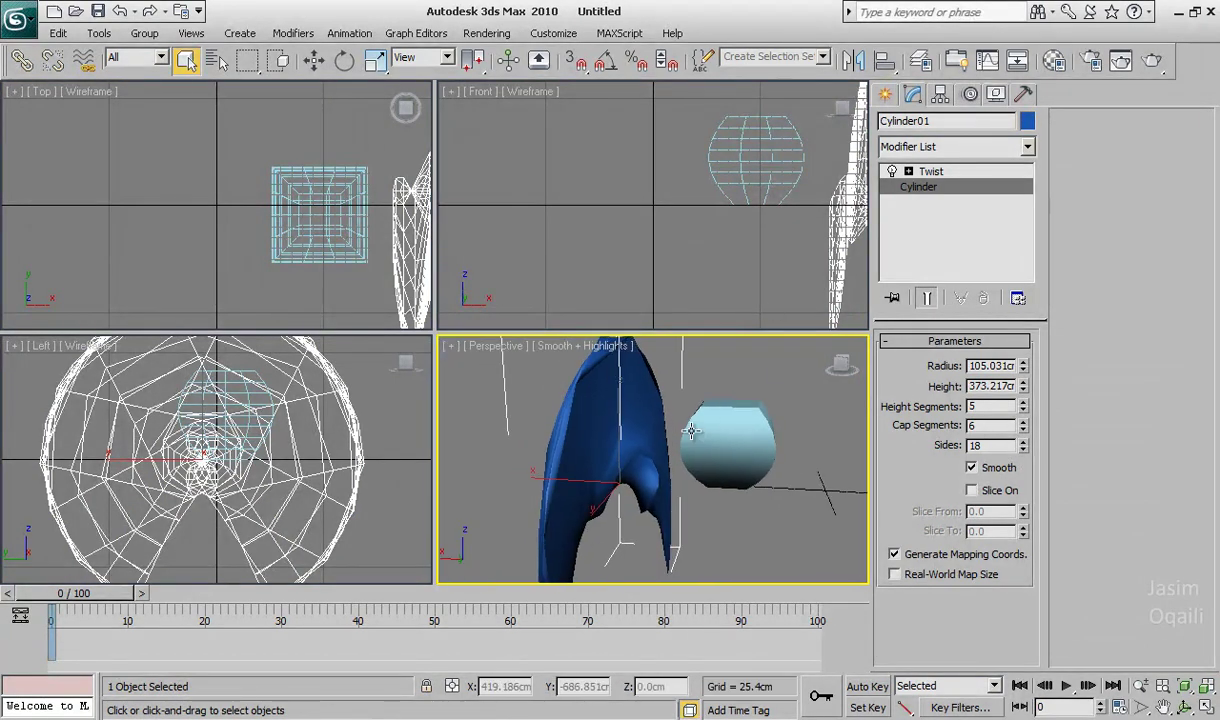
scroll(576, 397, "down", 2)
Set the cylinder's Twist to angle 190, bias 69.5 around the Y axis.
left_click(931, 171)
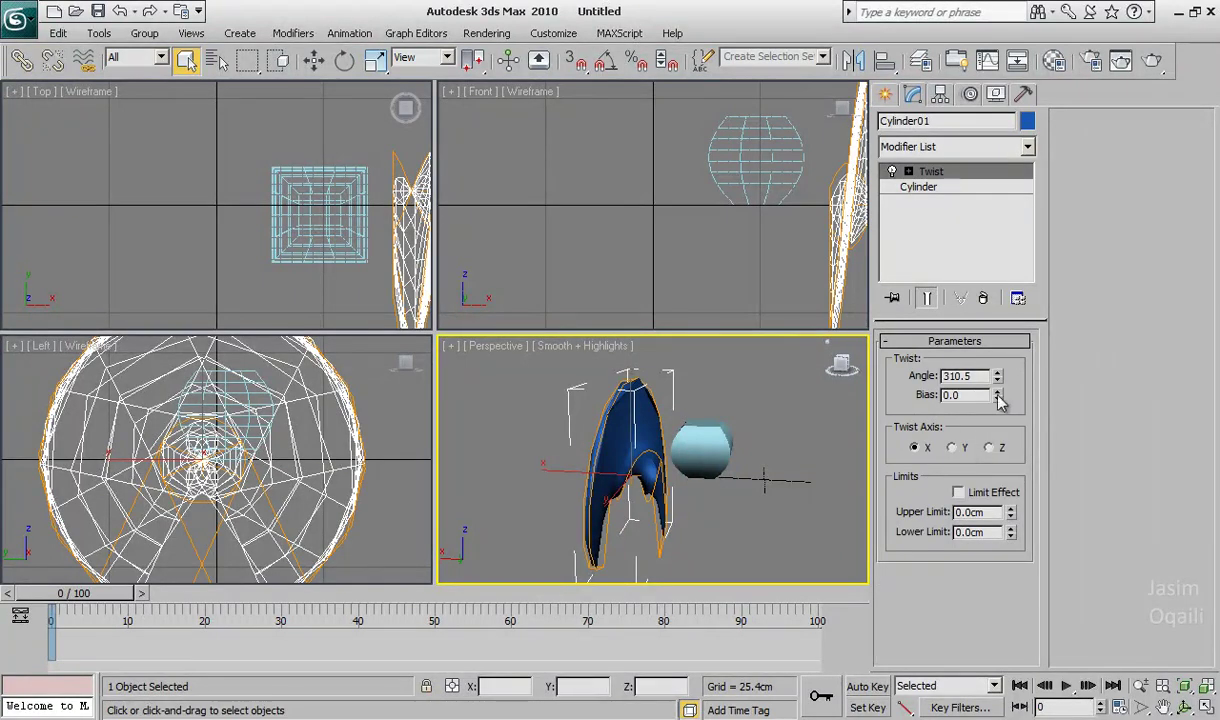
left_click_drag(998, 398, 985, 256)
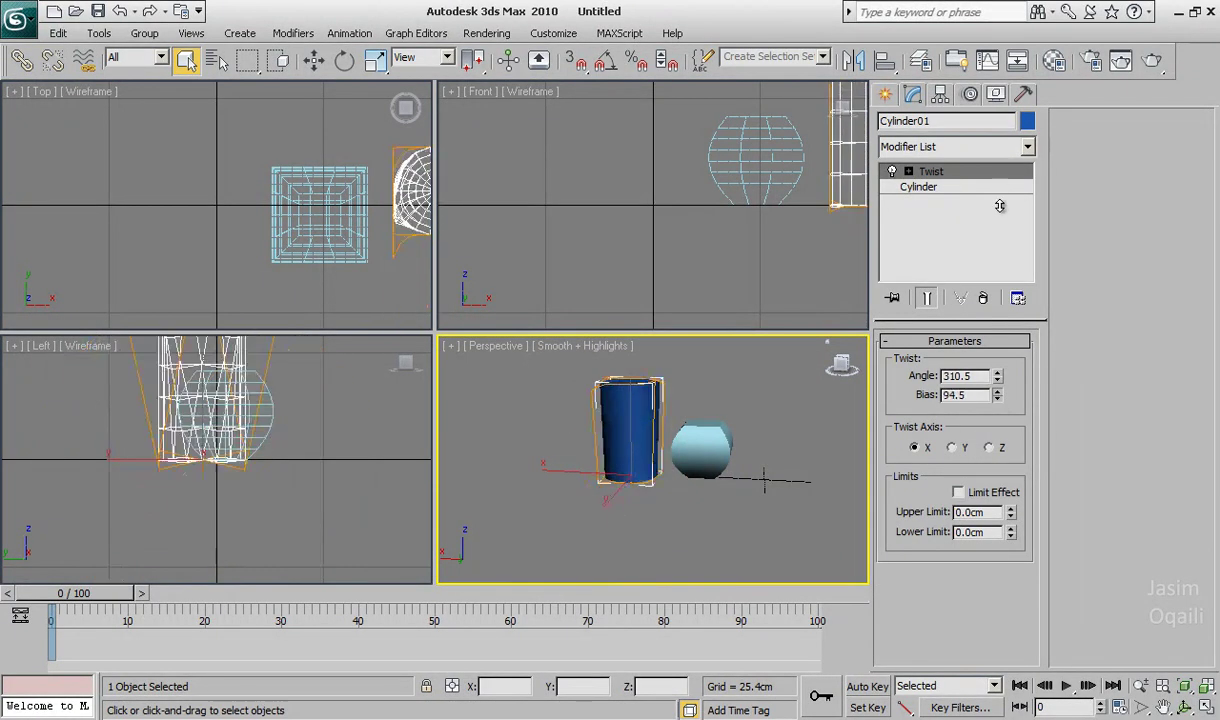
mouse_move(985, 256)
left_mouse_down()
mouse_move(998, 398)
mouse_move(1002, 316)
mouse_move(952, 570)
left_mouse_up()
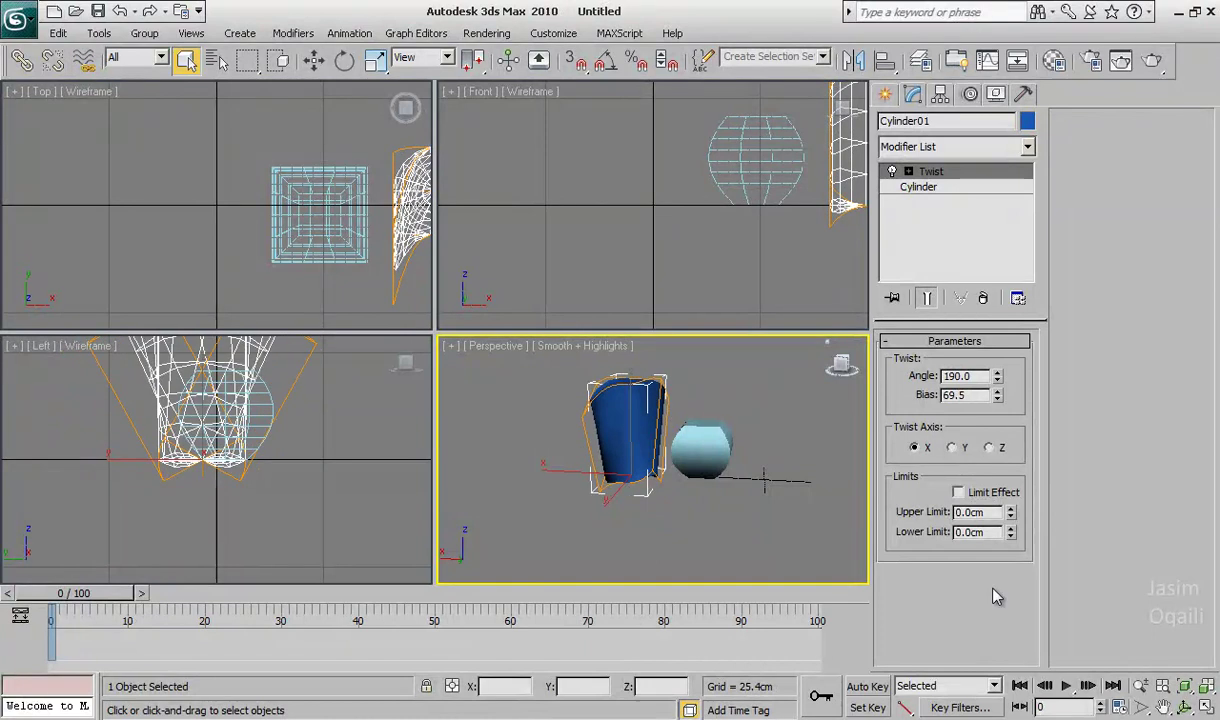
left_click(953, 448)
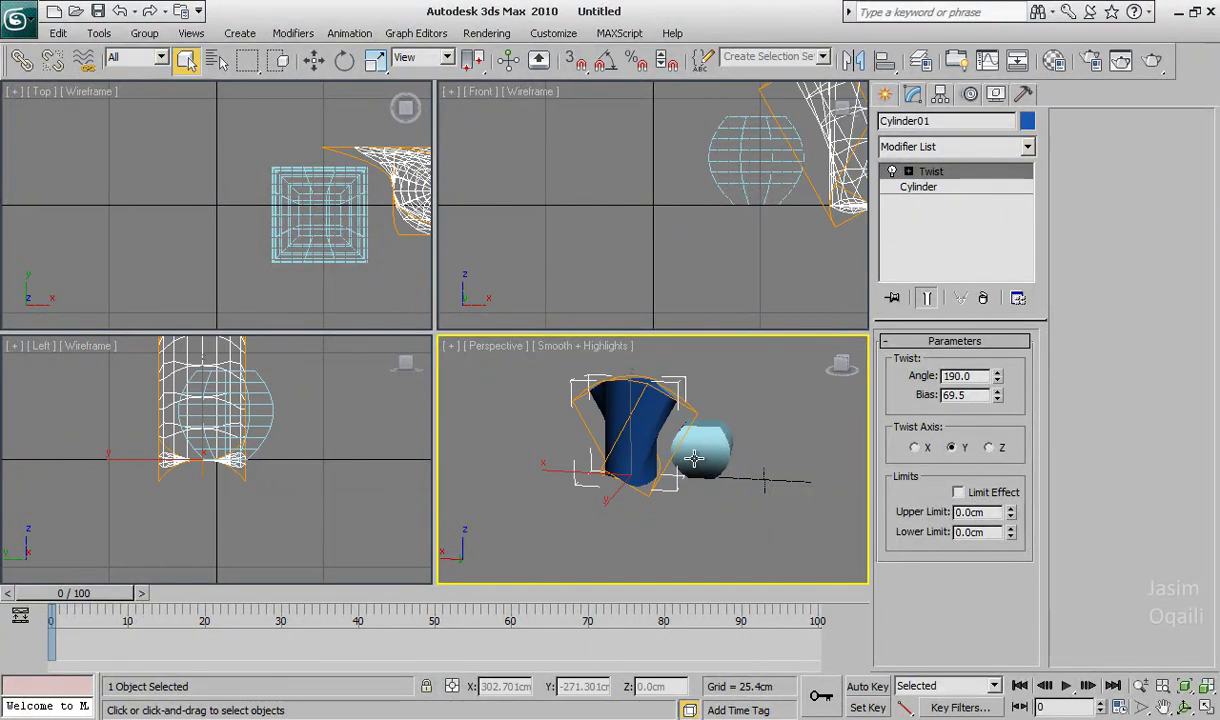
mouse_move(655, 432)
middle_mouse_down("alt")
mouse_move(614, 497)
mouse_move(725, 447)
middle_mouse_up("alt")
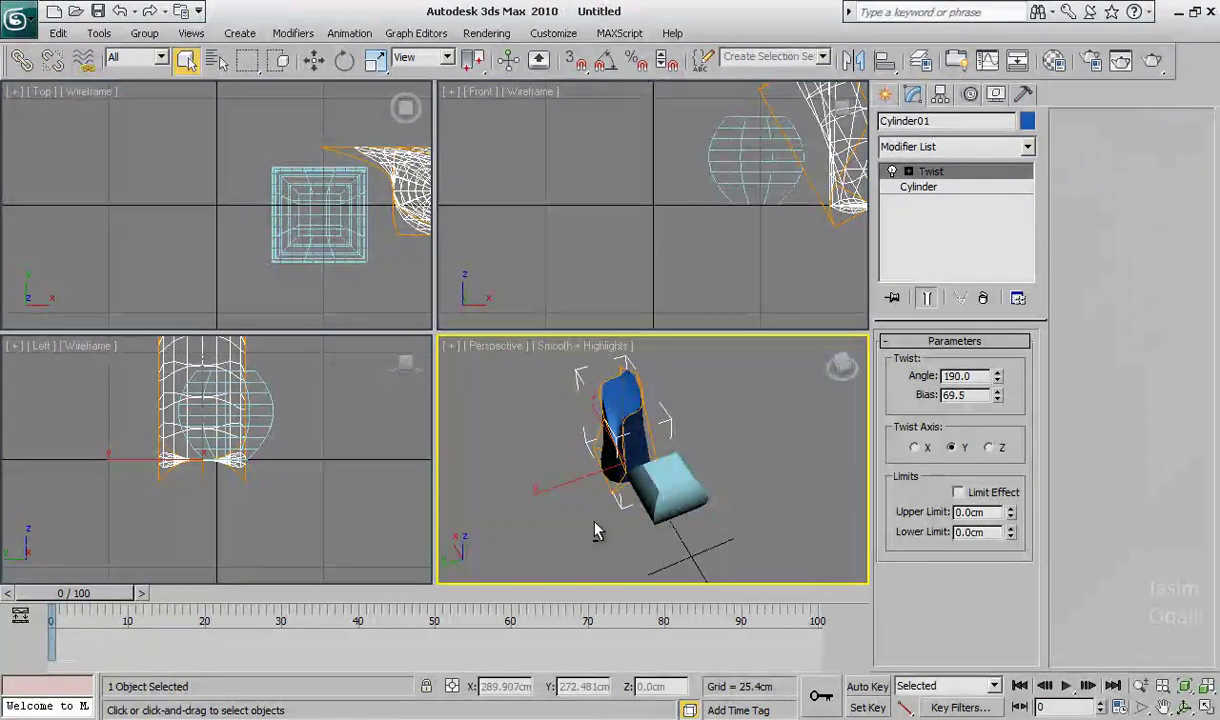
left_click(885, 95)
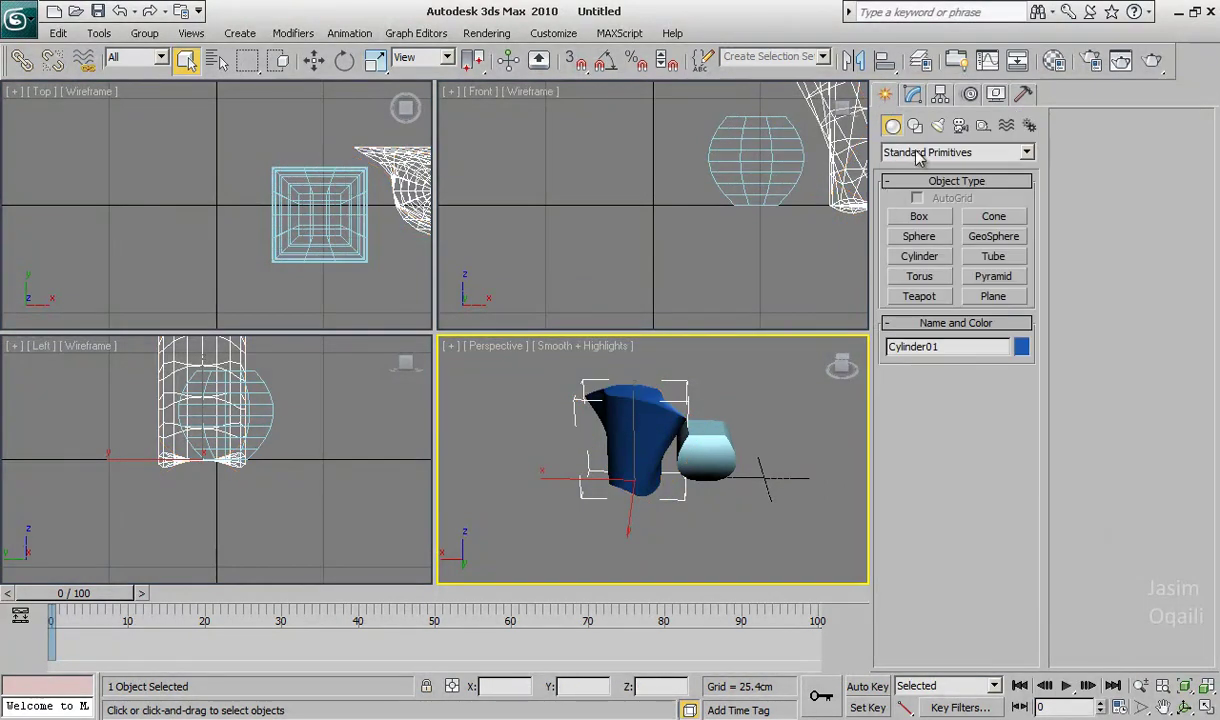
Draw a circle left of the cylinder, an ellipse front right, and a star in front.
left_click(914, 125)
left_click(932, 233)
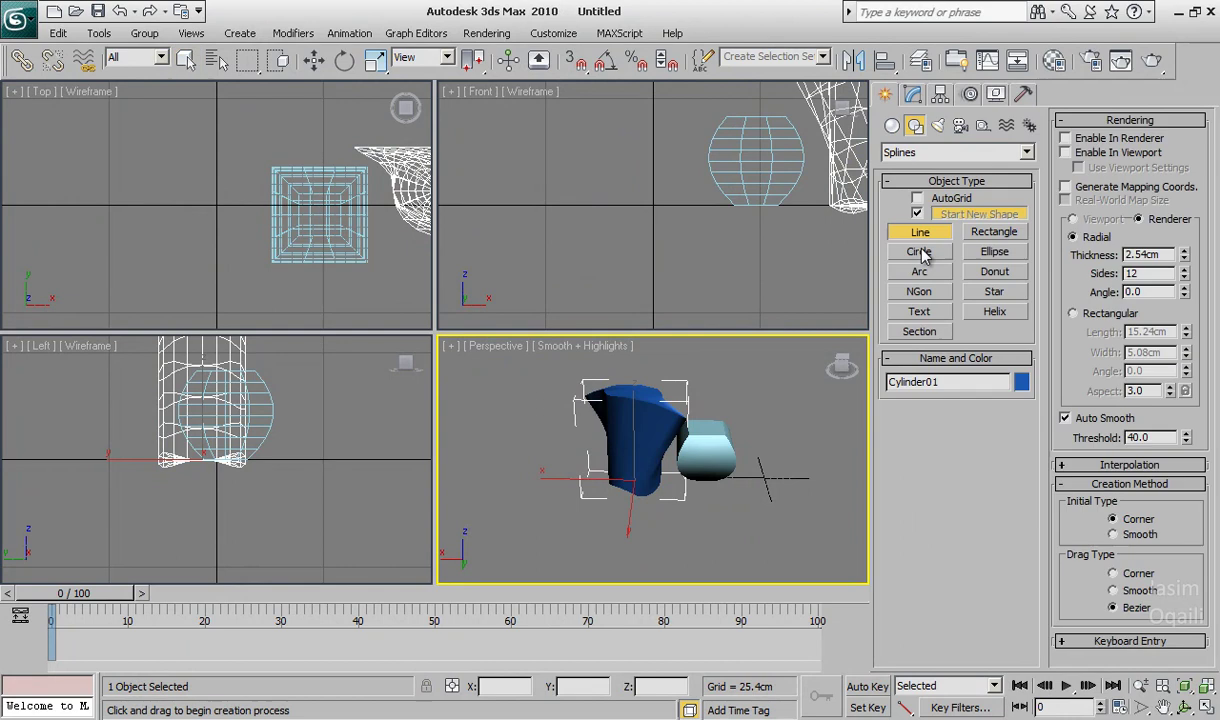
left_click(927, 254)
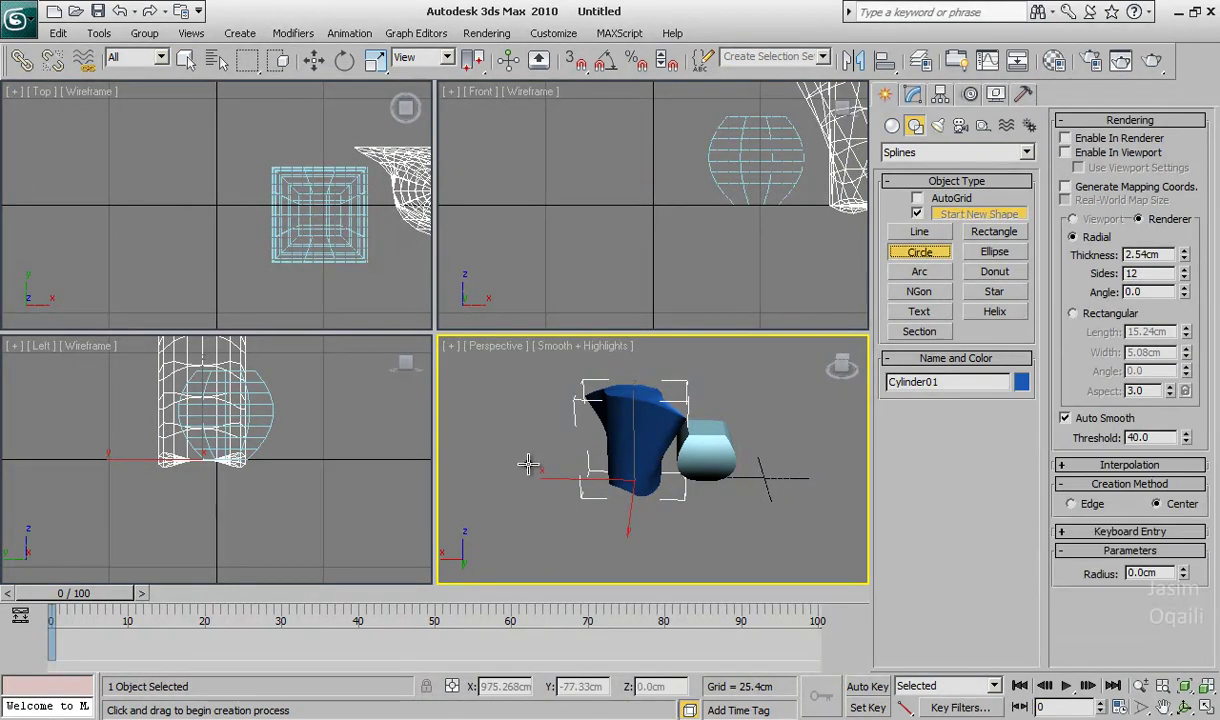
mouse_move(520, 477)
left_mouse_down()
mouse_move(548, 512)
mouse_move(540, 500)
left_mouse_up()
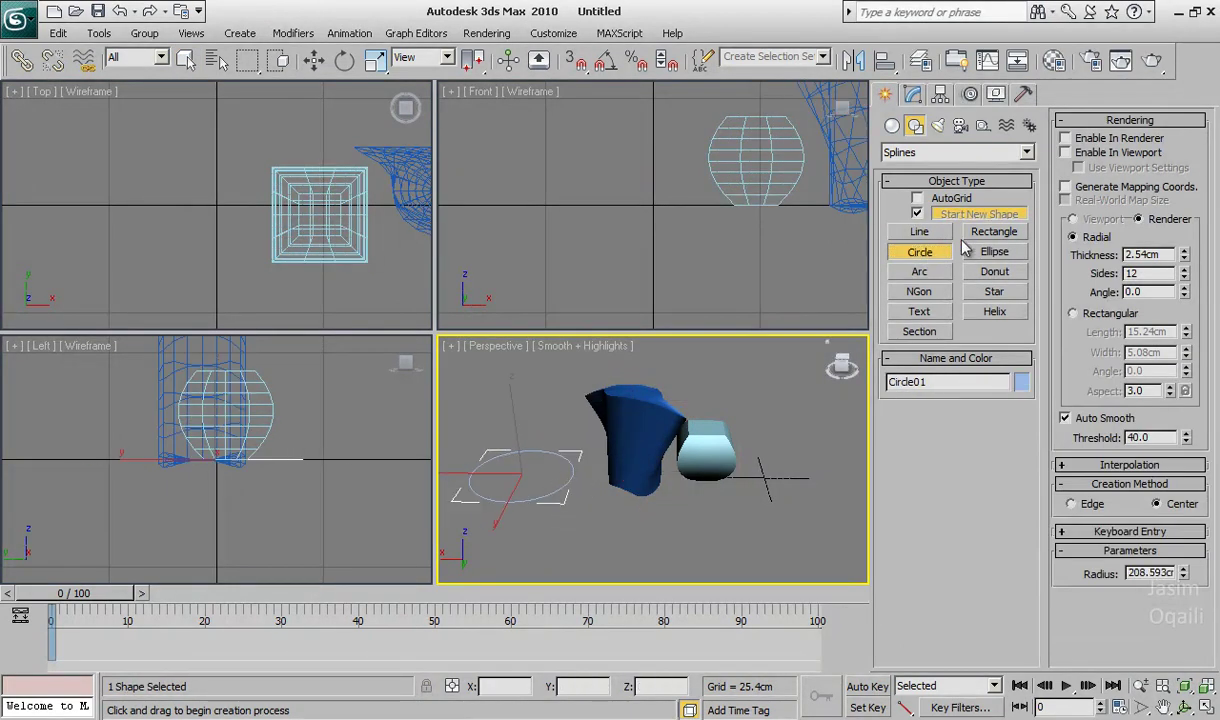
left_click(990, 256)
left_click_drag(719, 521, 821, 567)
left_click(995, 292)
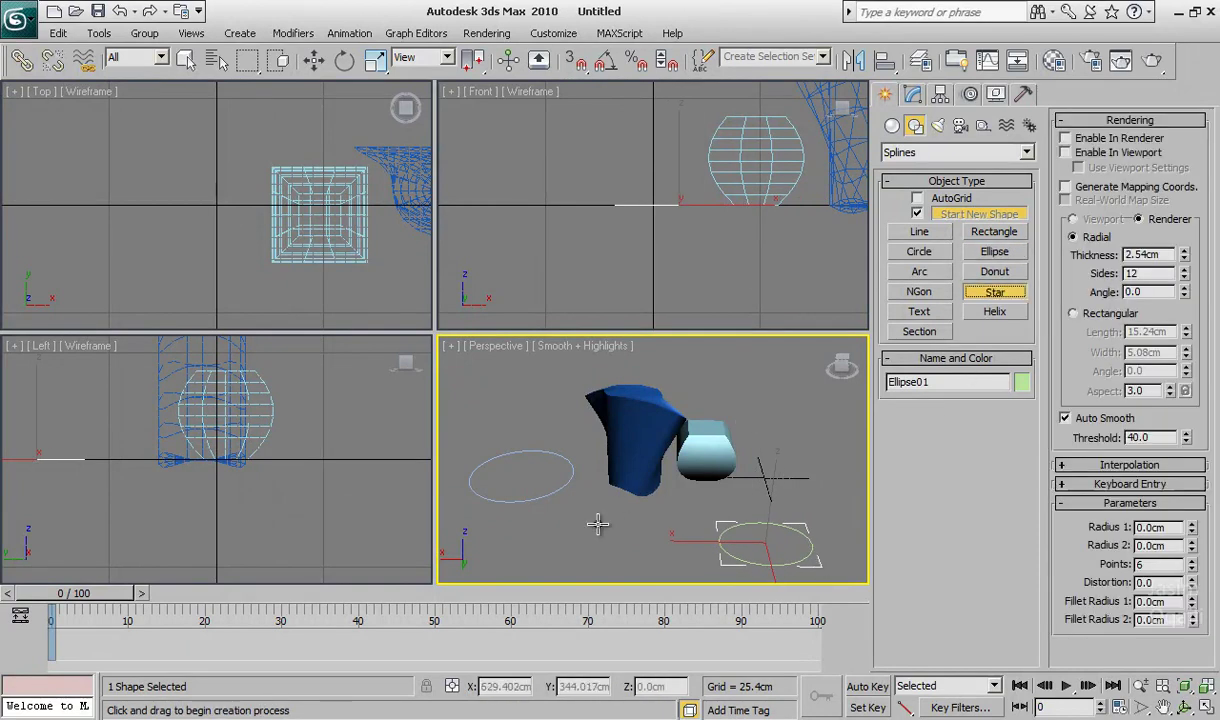
left_click_drag(594, 526, 620, 560)
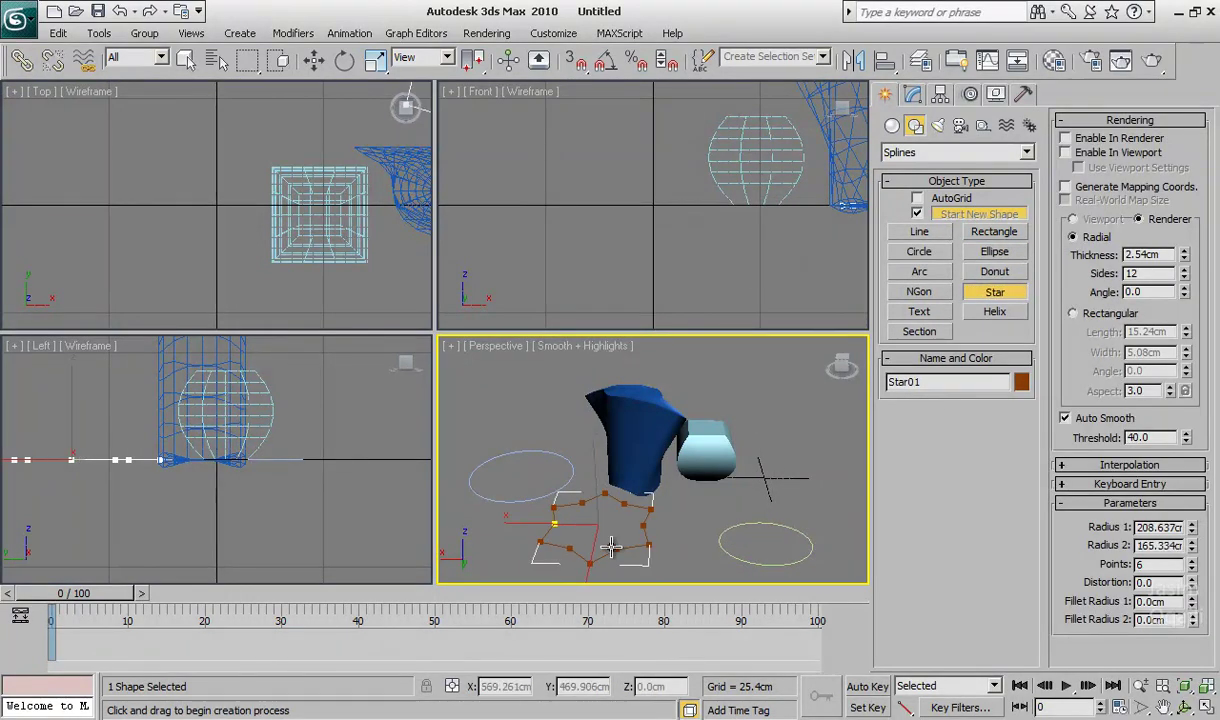
left_click(610, 530)
Select the circle and bring up its modifier settings.
left_click(316, 61)
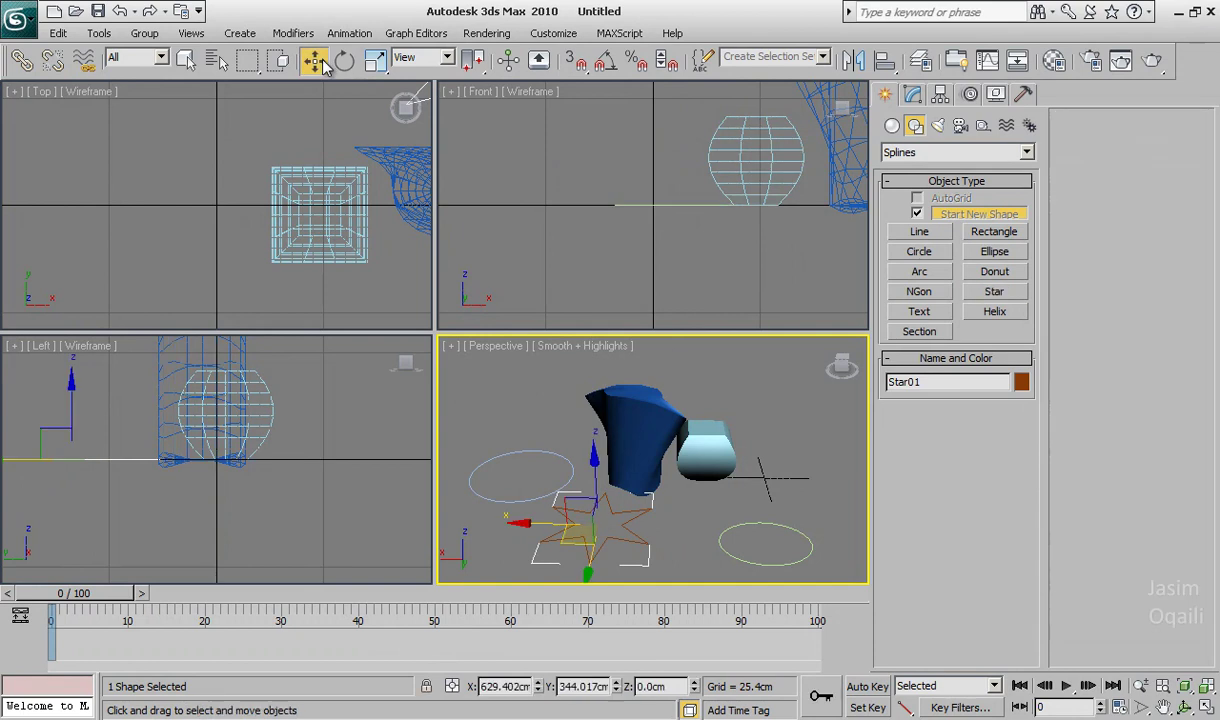
left_click(554, 457)
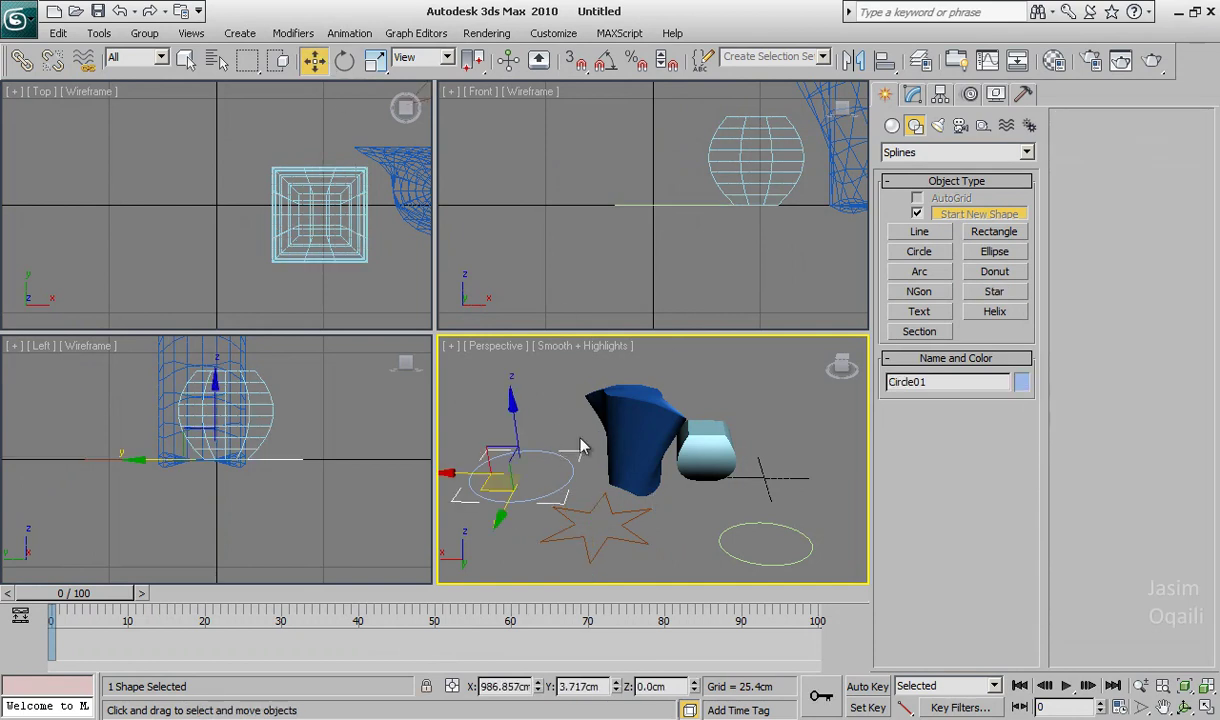
left_click(915, 94)
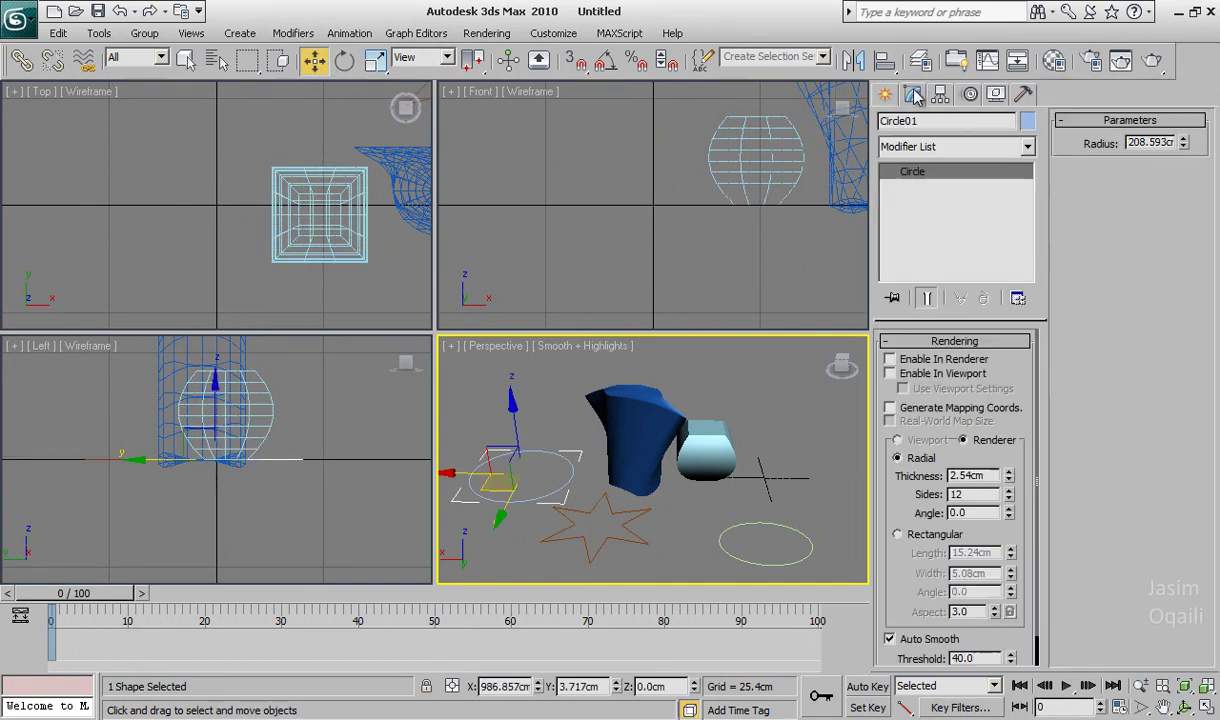
Apply a Lathe modifier to Circle01.
left_click(955, 147)
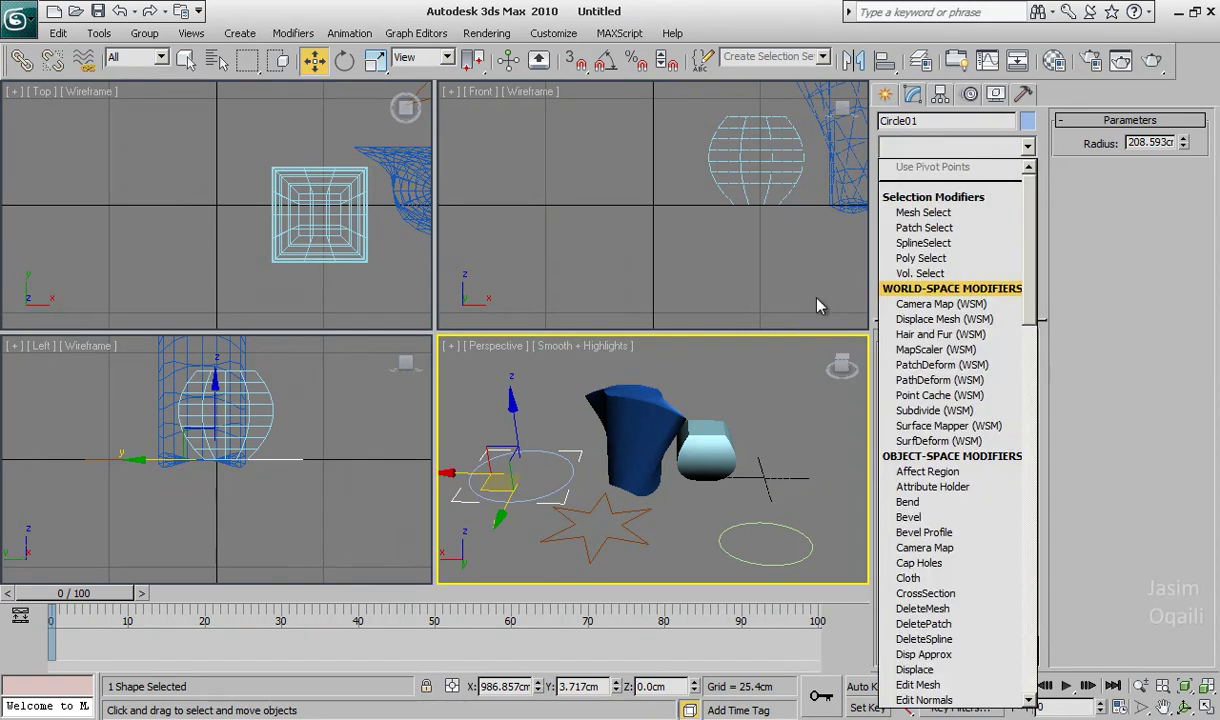
key("l")
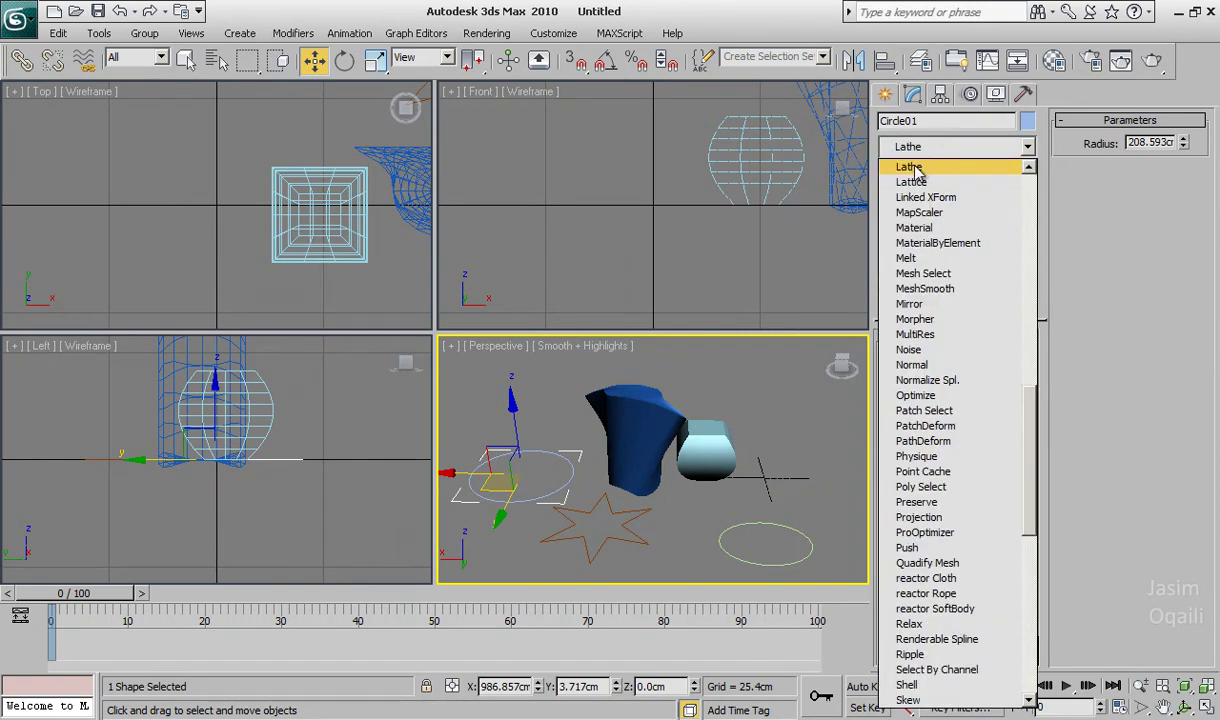
left_click(912, 167)
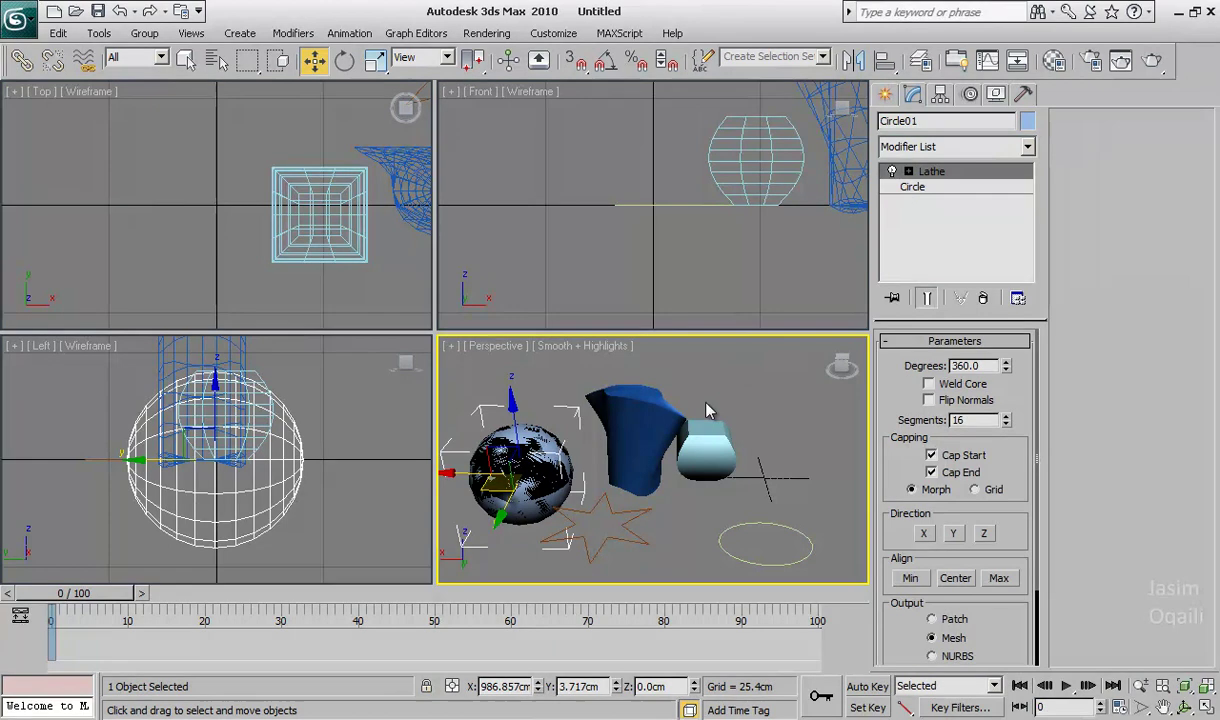
mouse_move(650, 416)
middle_mouse_down("alt")
mouse_move(705, 407)
mouse_move(602, 436)
middle_mouse_up("alt")
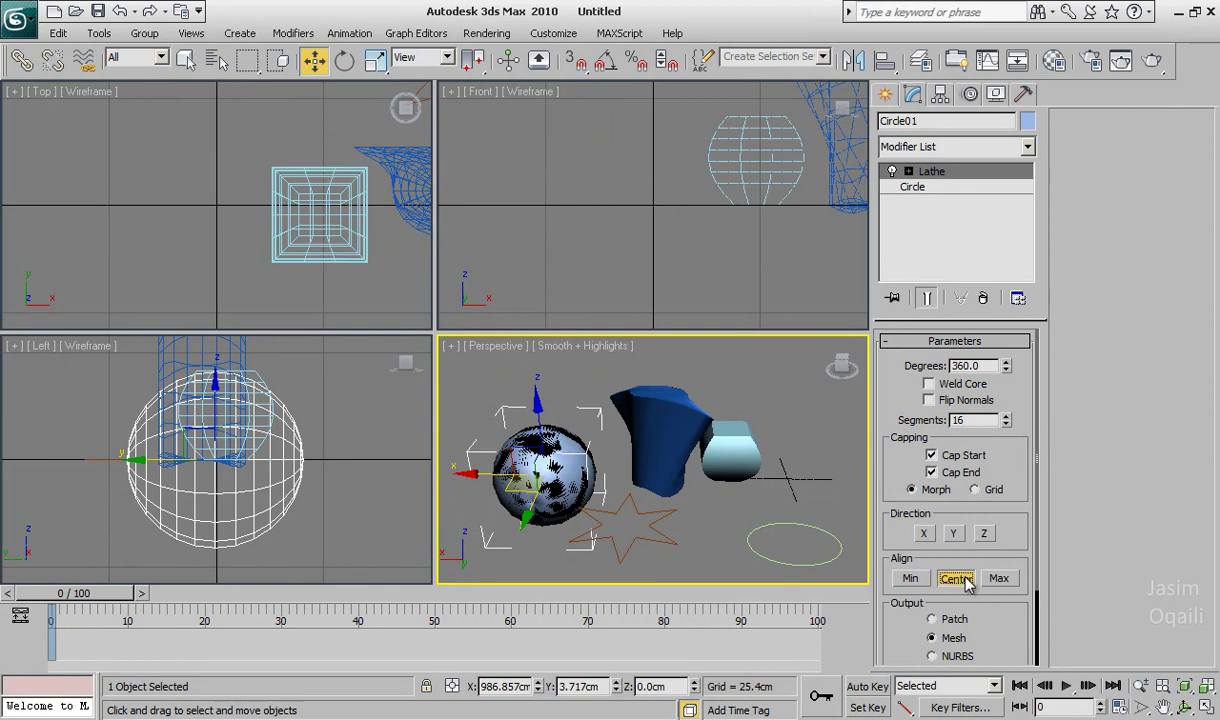
Compare the lathe axis at Min, Center and Max alignment.
left_click(910, 578)
left_click(999, 578)
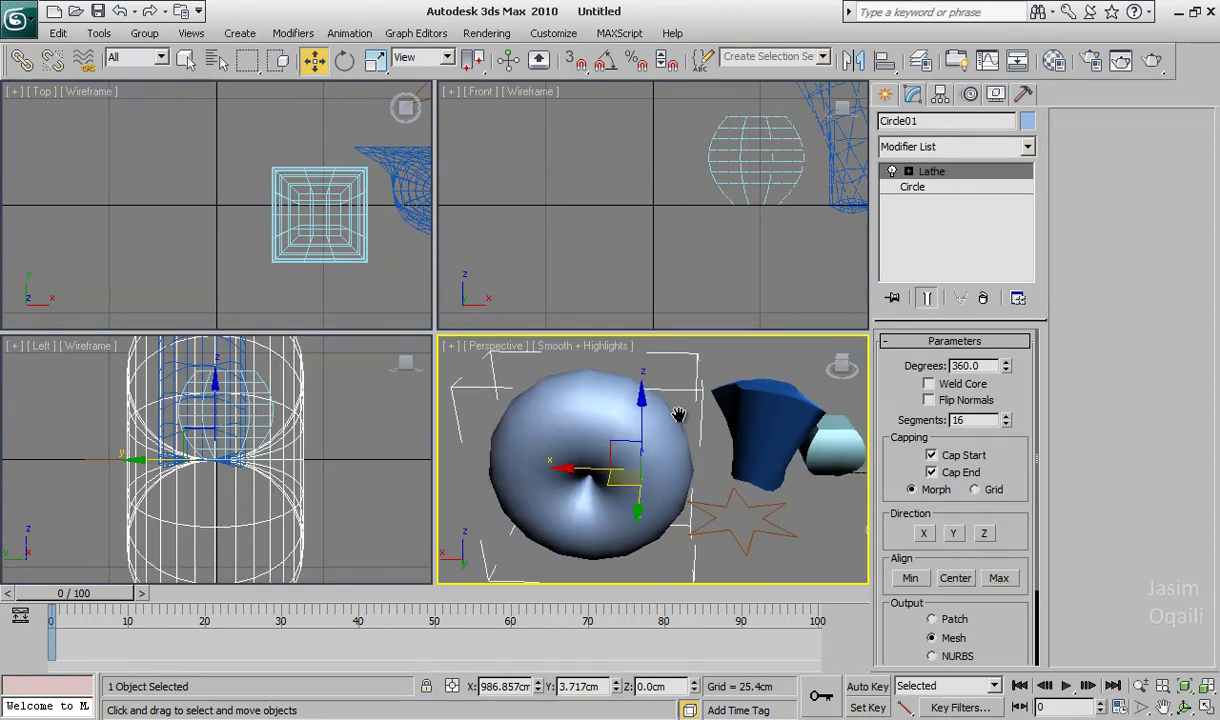
left_click(912, 578)
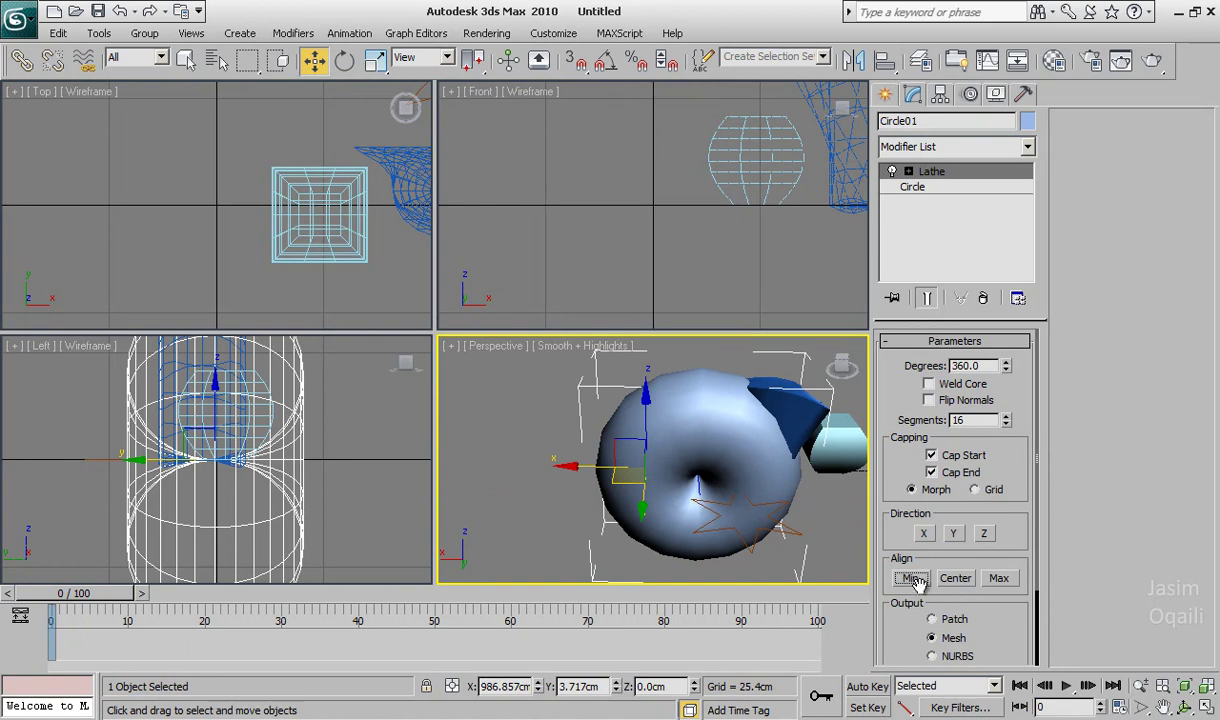
left_click(955, 578)
left_click(999, 578)
left_click(912, 578)
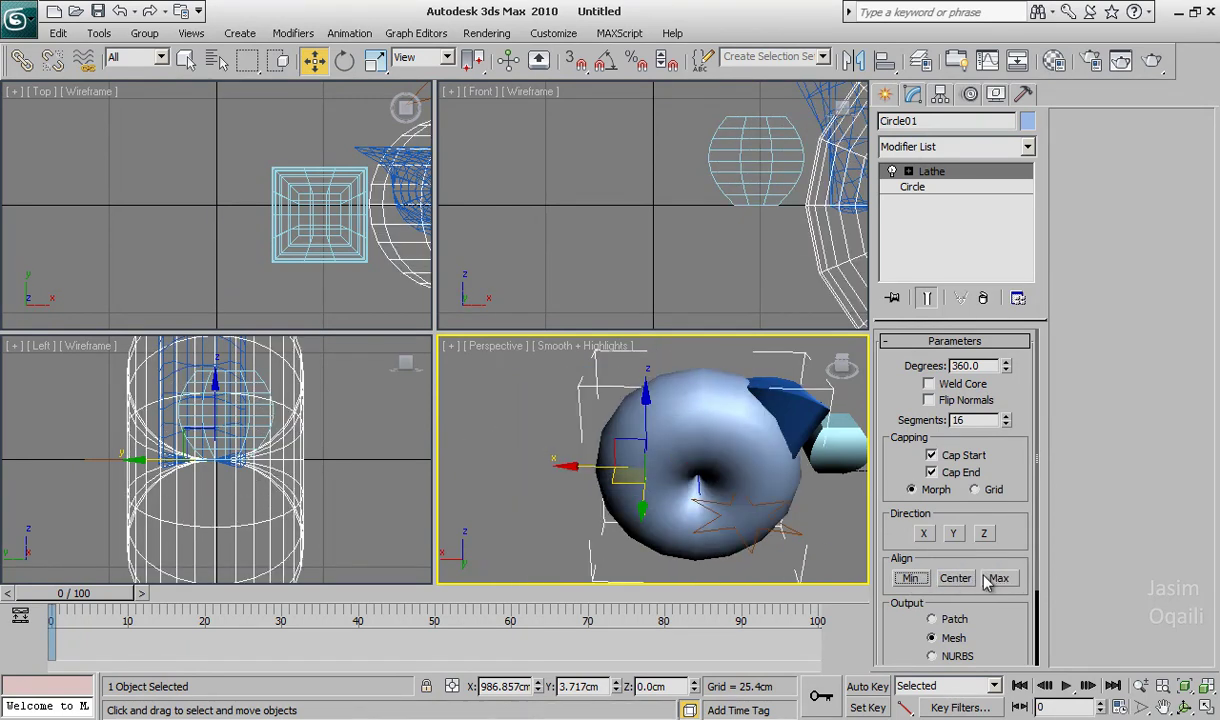
left_click(955, 578)
left_click(999, 578)
left_click(910, 578)
Try Flip Normals and Weld Core, then settle on Max alignment for a doughnut shape.
left_click(930, 400)
left_click(930, 400)
left_click(955, 580)
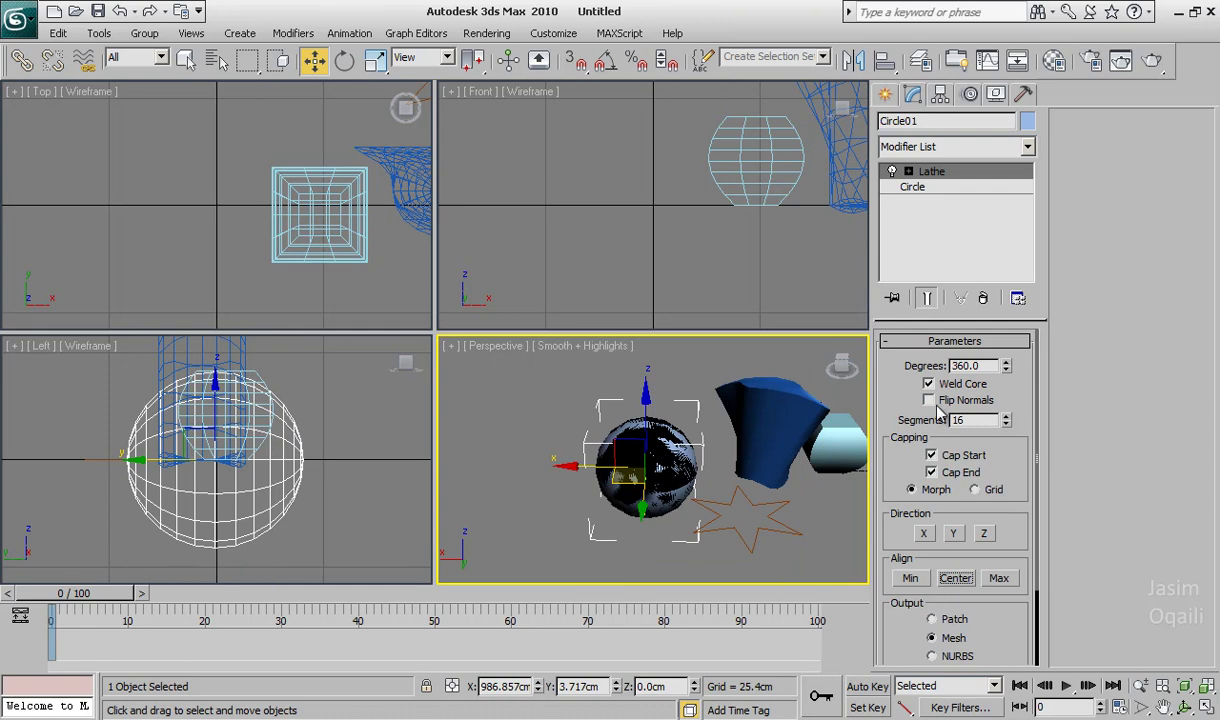
left_click(928, 384)
left_click(998, 579)
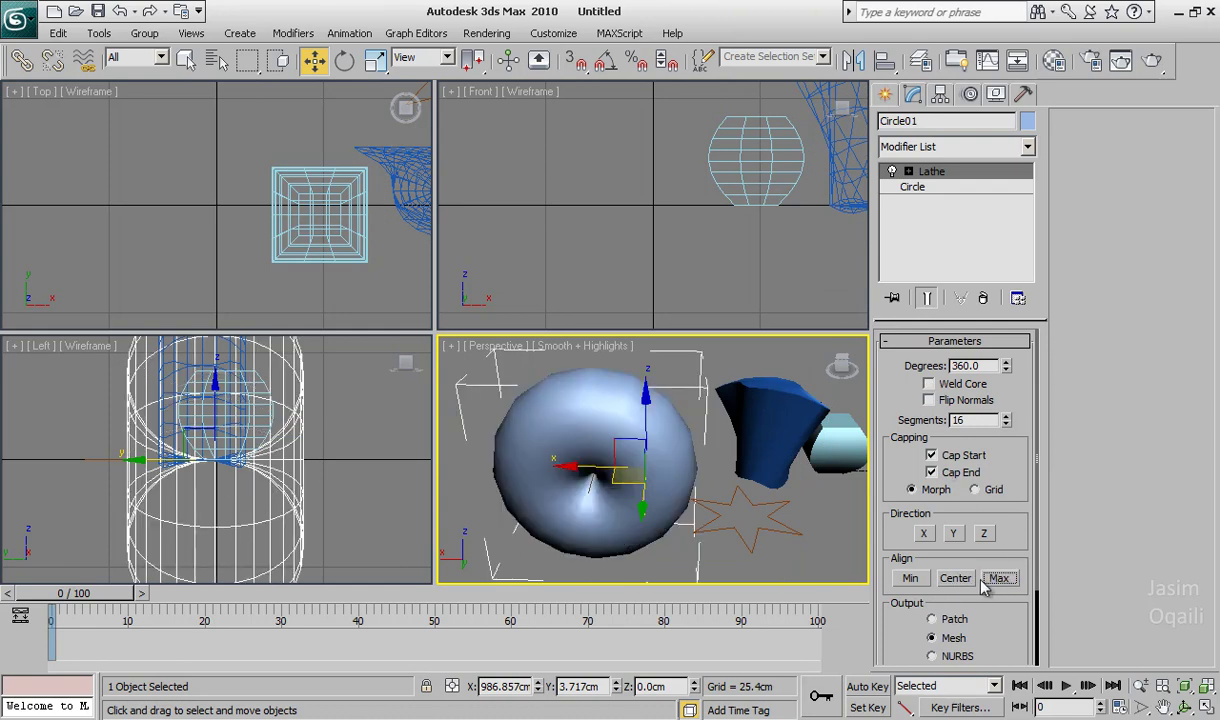
left_click(910, 578)
left_click(997, 579)
right_click(890, 172)
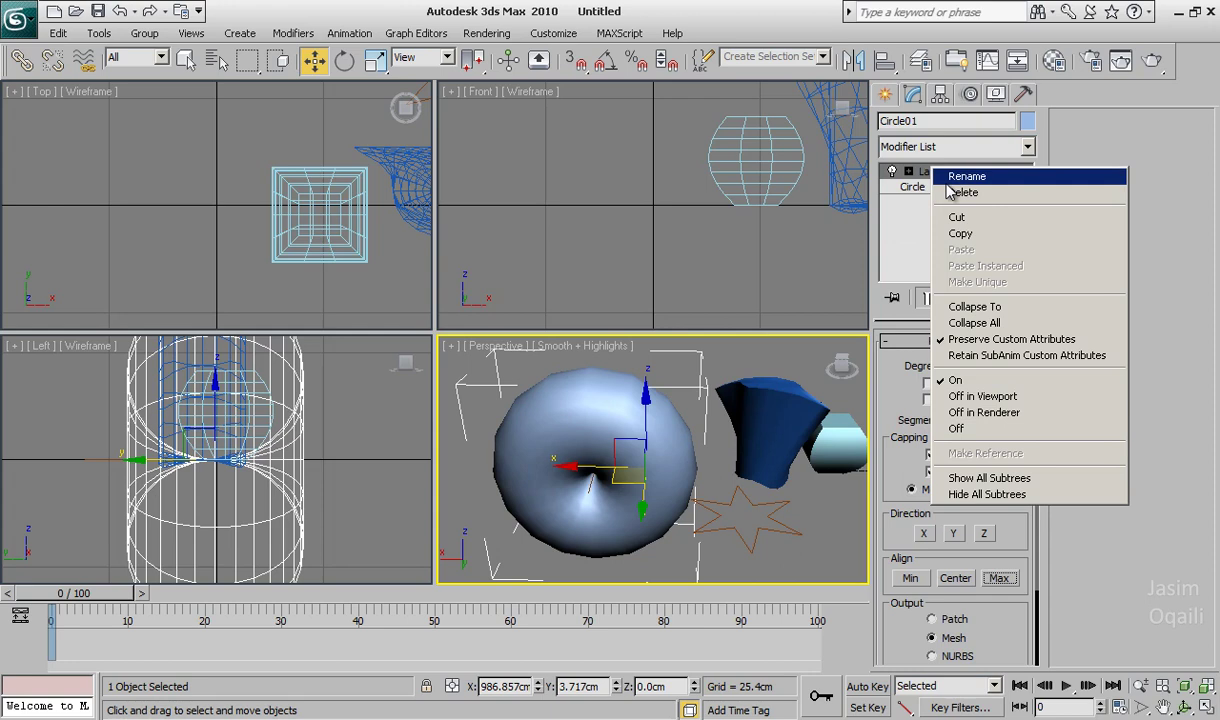
Select the star and apply an Extrude modifier to it.
left_click(755, 500)
left_click(755, 500)
middle_click_drag(755, 500, 711, 478)
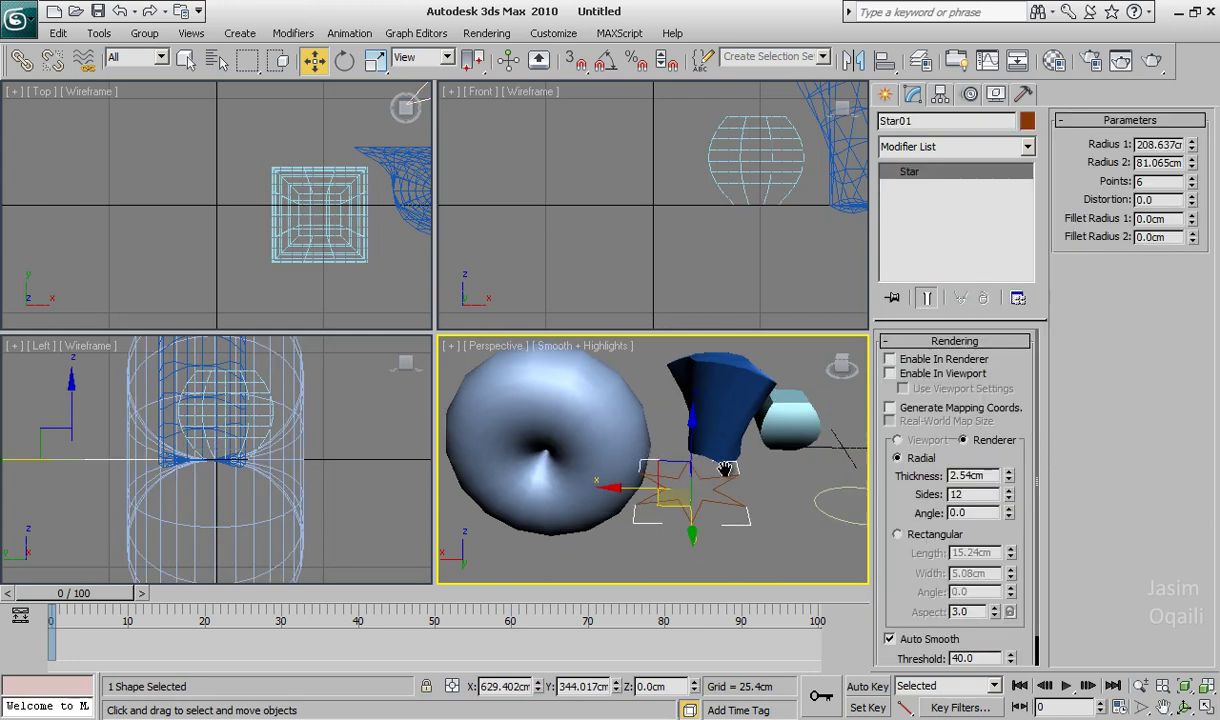
left_click(958, 147)
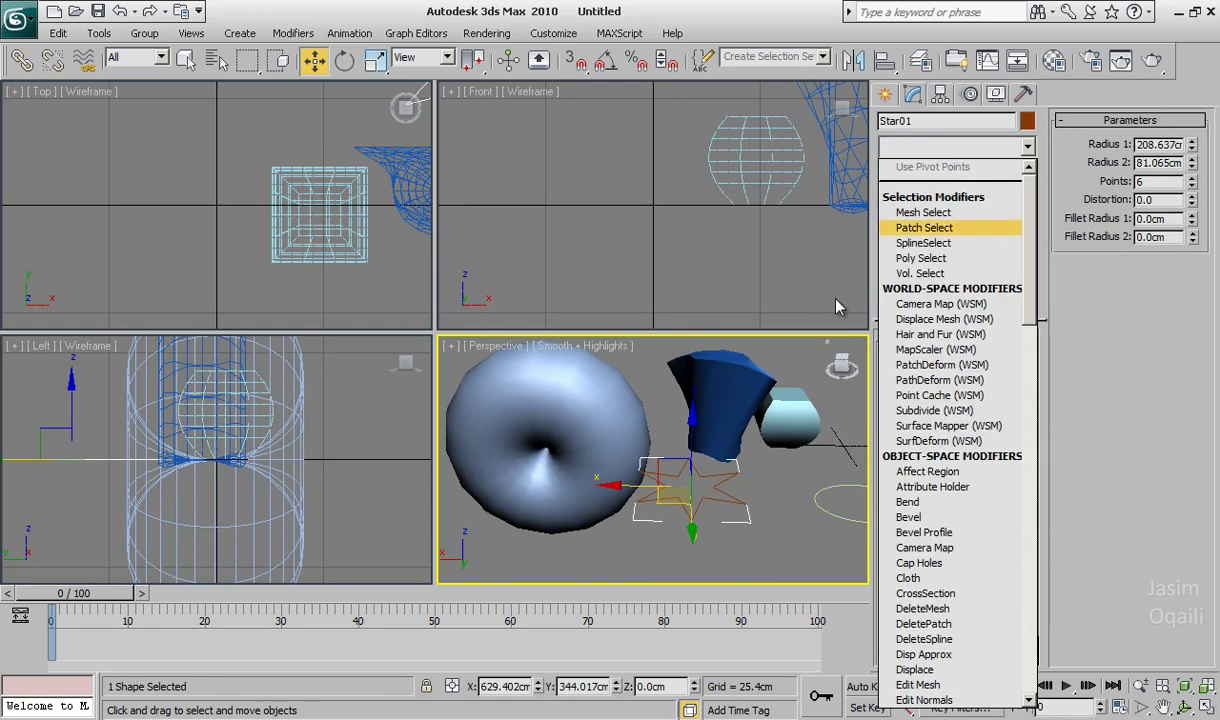
key("e")
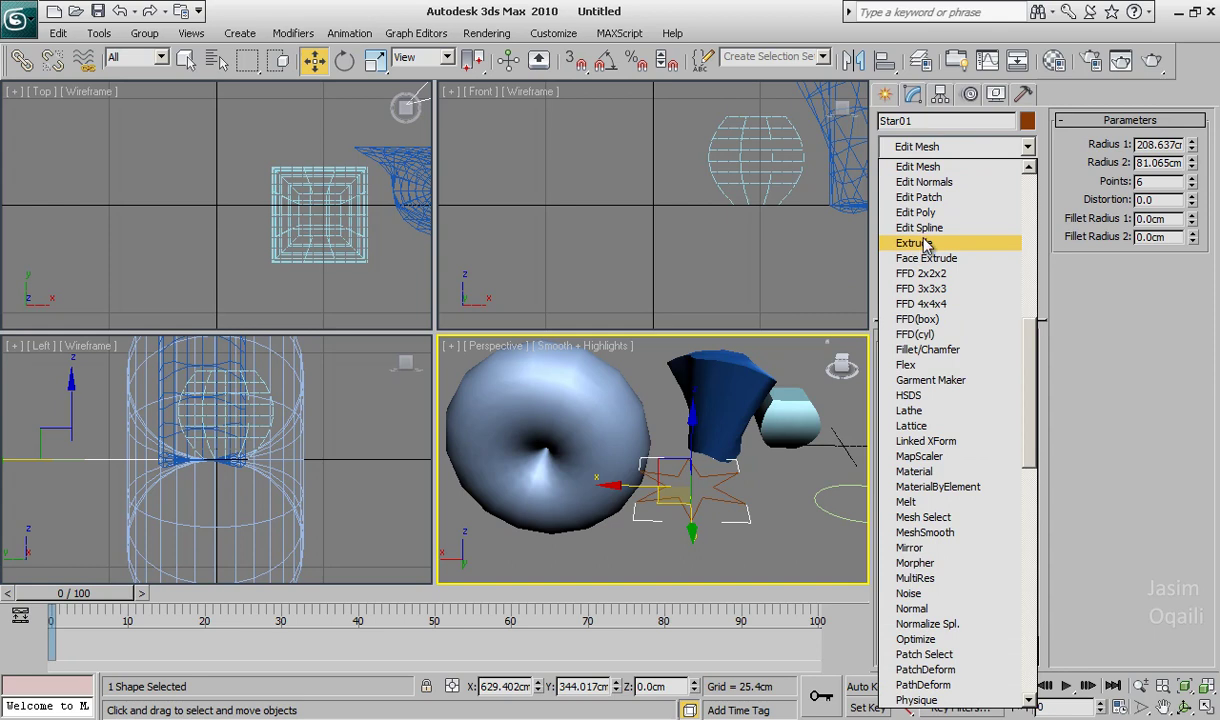
left_click(925, 245)
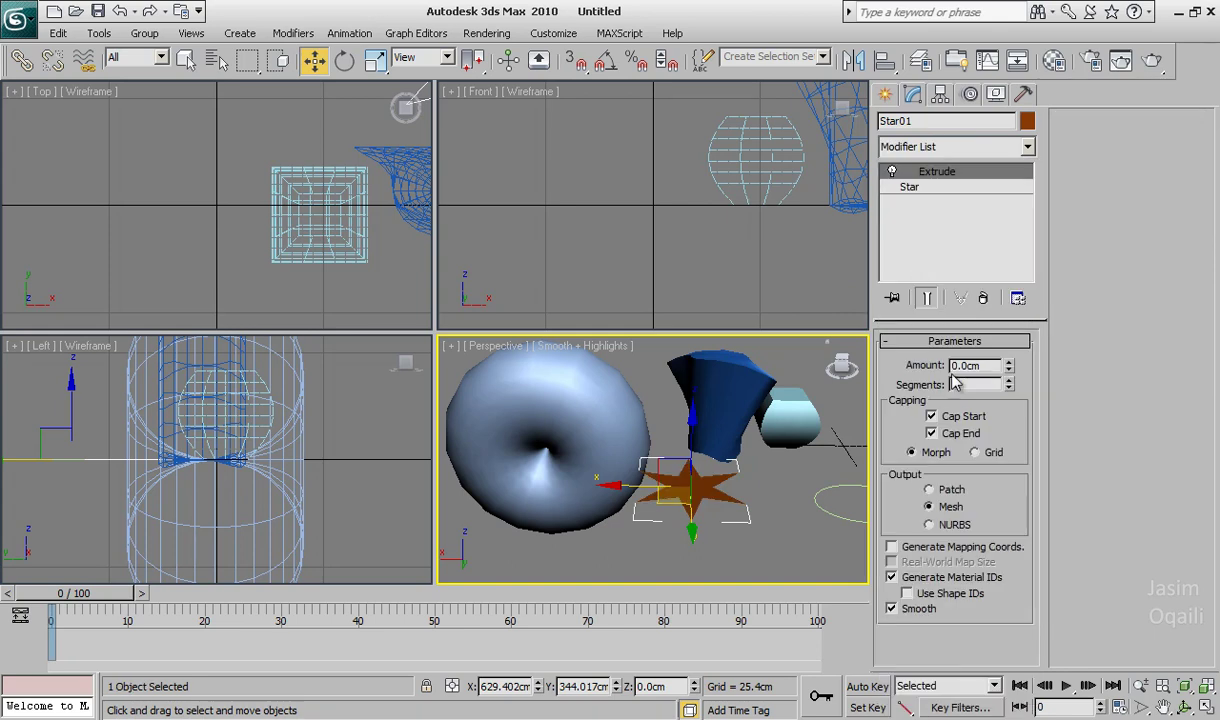
Extrude the star to about 140.97cm with 3 height segments.
left_click_drag(1010, 368, 1000, 264)
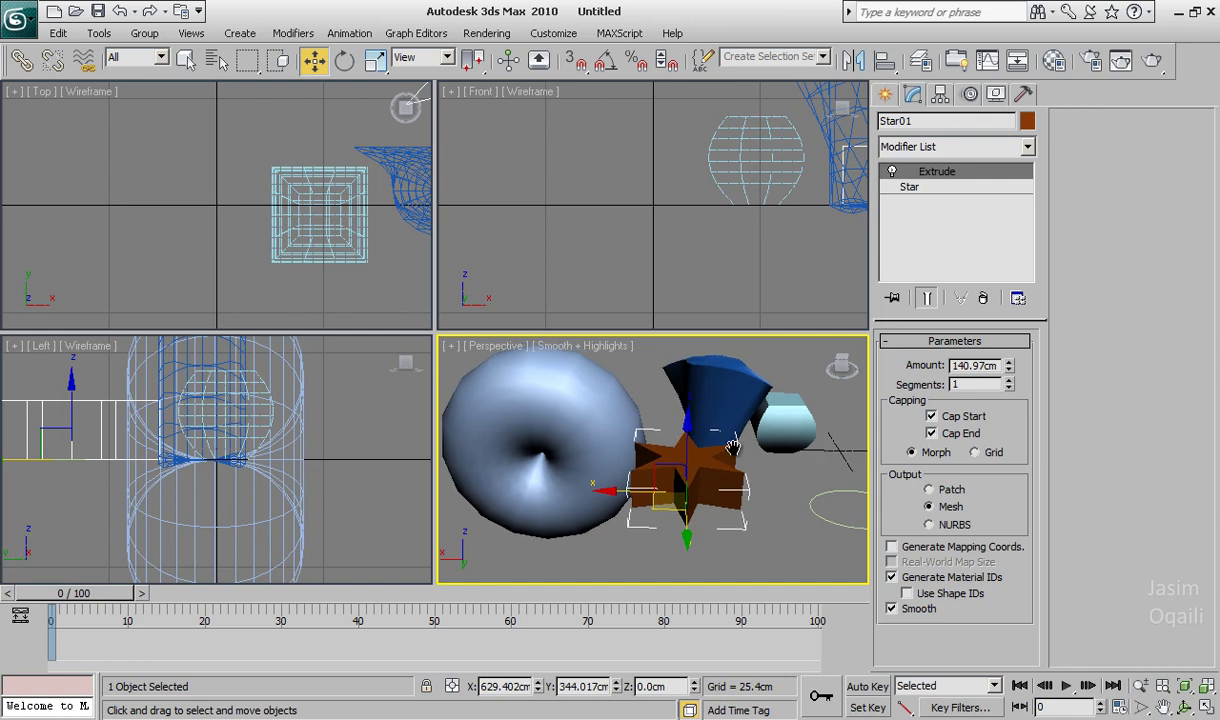
middle_click_drag(750, 436, 742, 452)
left_click_drag(1010, 388, 1006, 375)
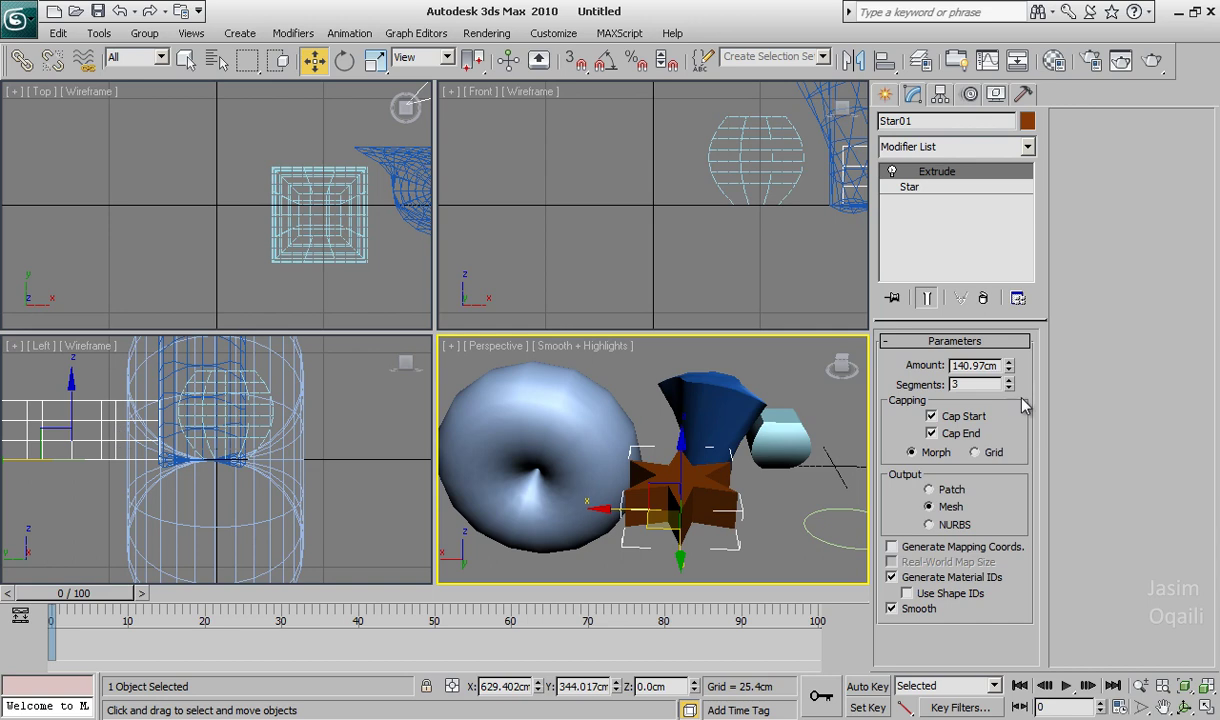
Move the ellipse closer to the star and apply a Bevel modifier.
left_click(802, 523)
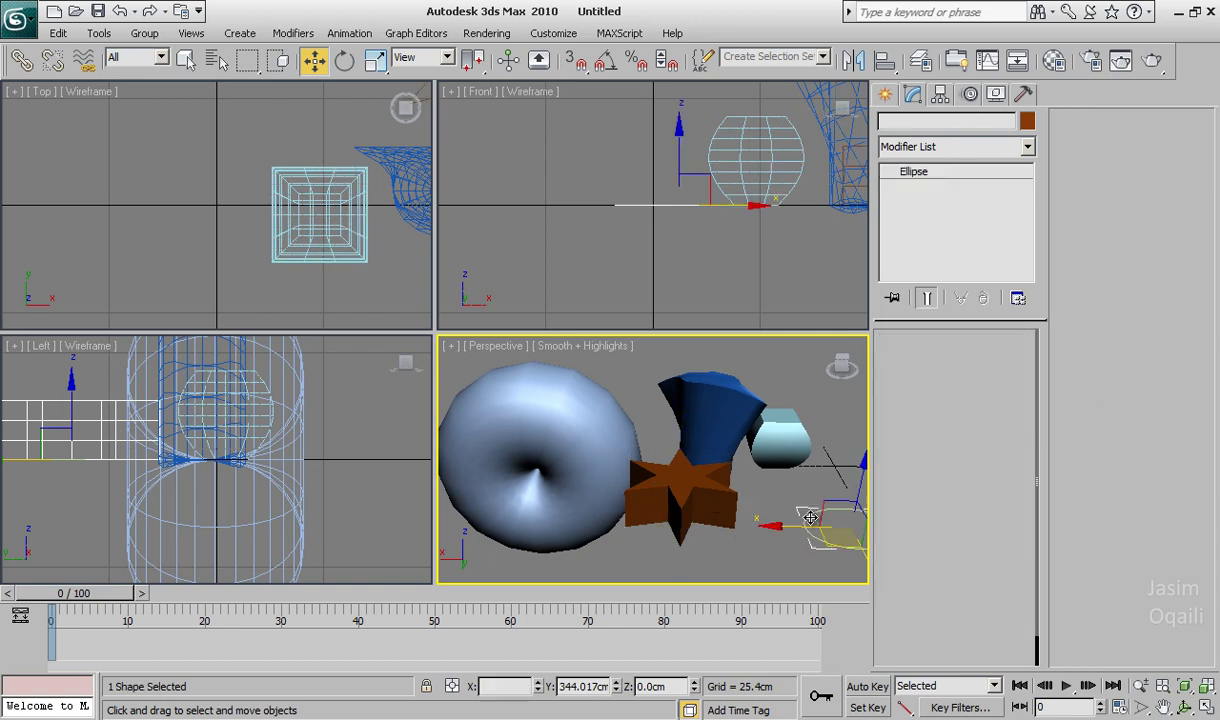
left_click_drag(828, 532, 767, 529)
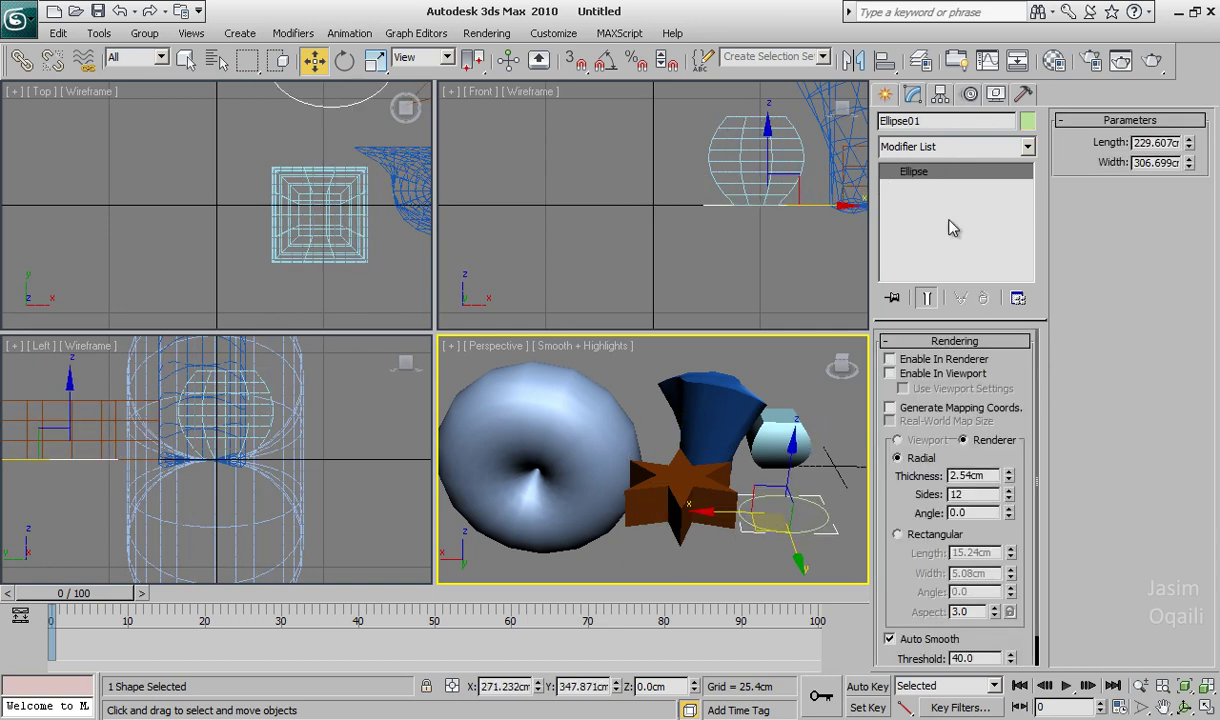
left_click(966, 148)
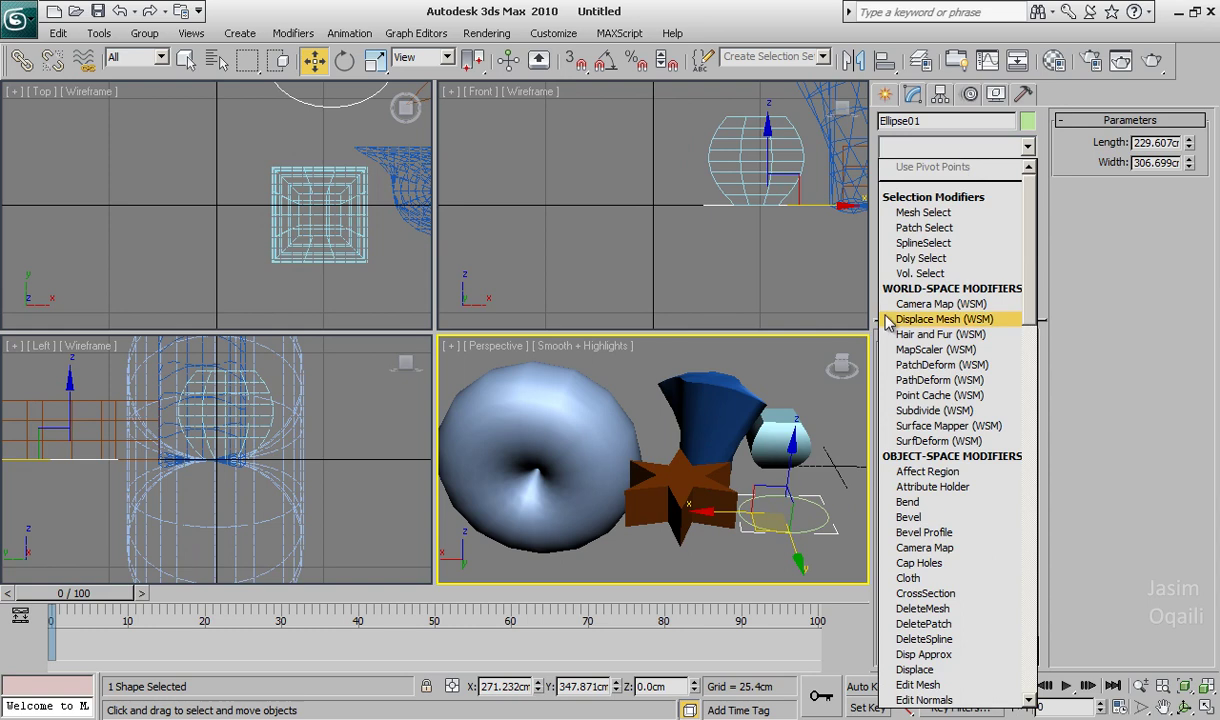
key("b")
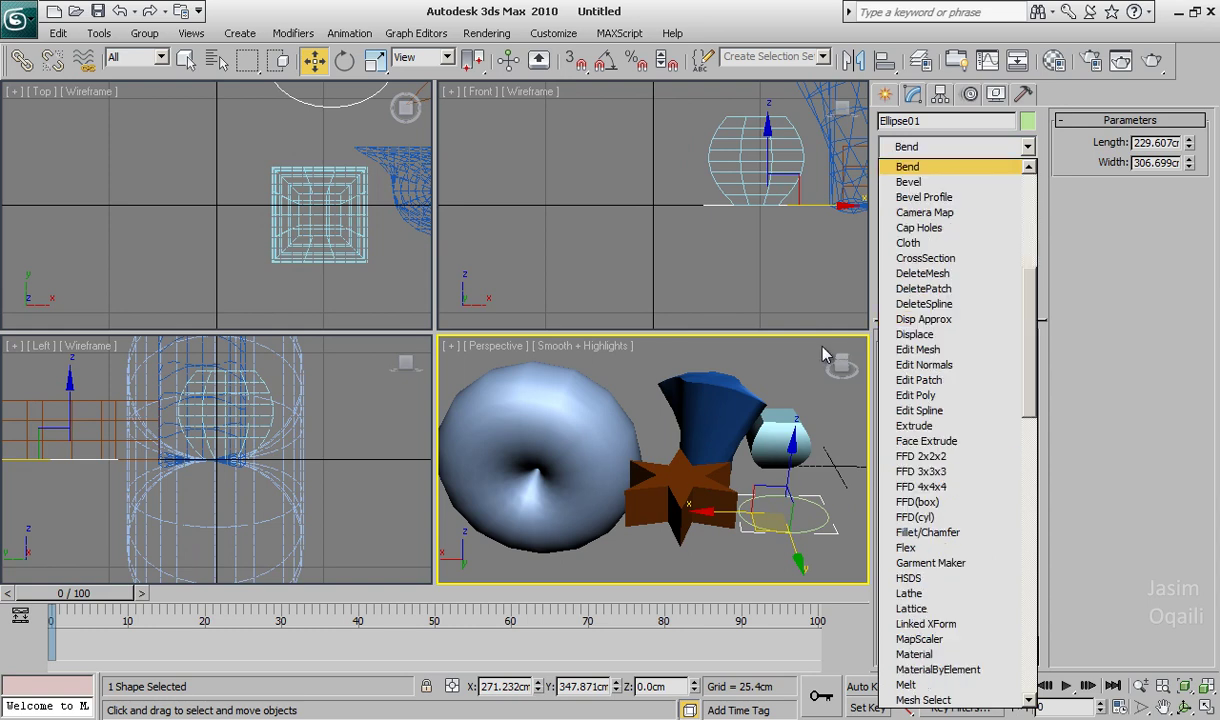
left_click(926, 183)
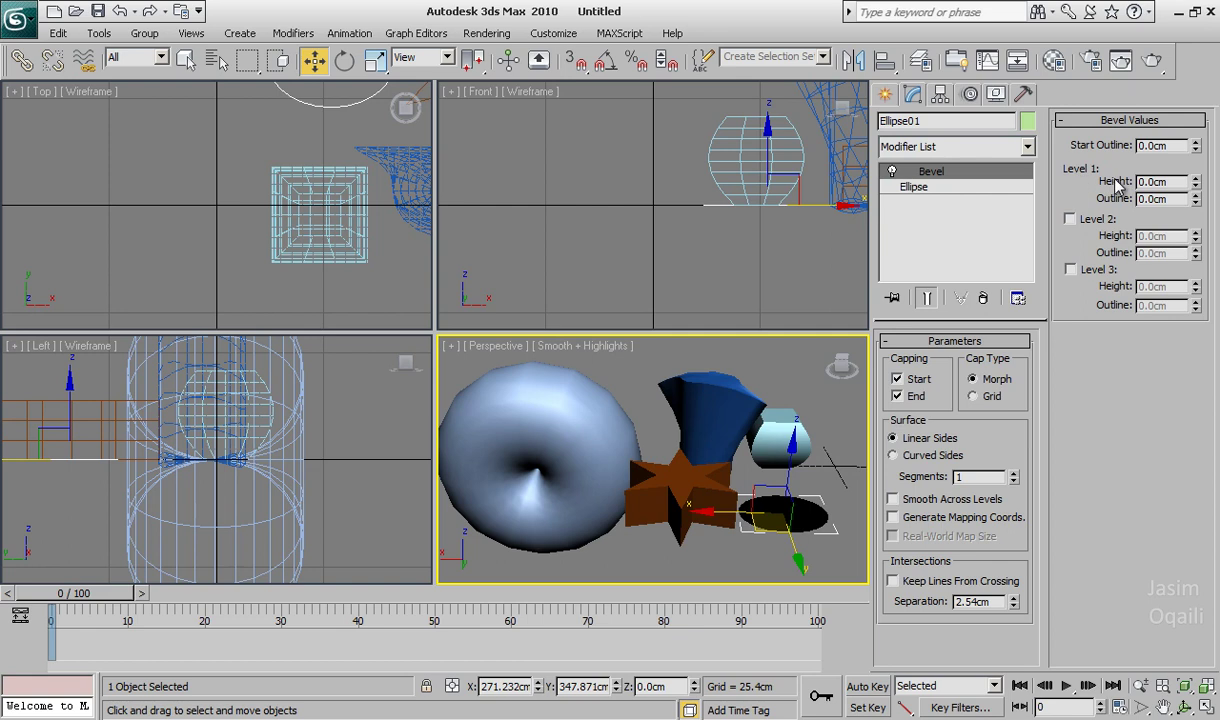
Set the first bevel level's height to 25.4cm.
mouse_move(1195, 184)
left_mouse_down()
mouse_move(1194, 170)
mouse_move(1198, 183)
left_mouse_up()
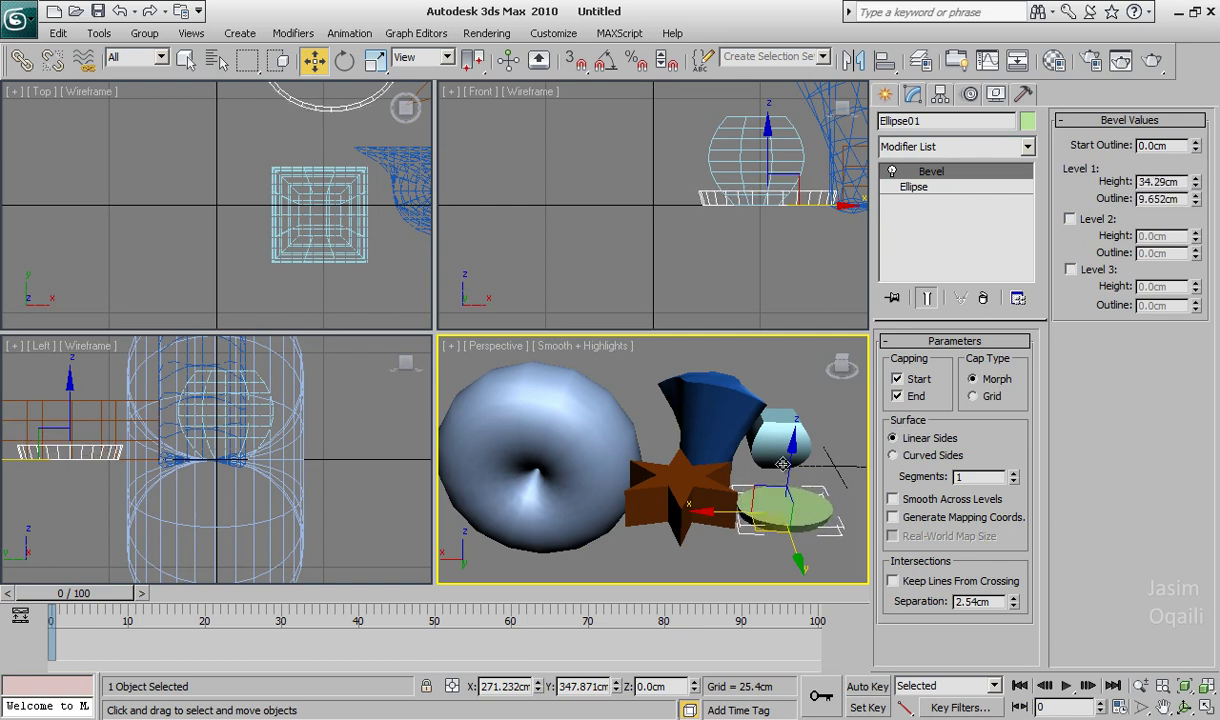
left_click(1185, 687)
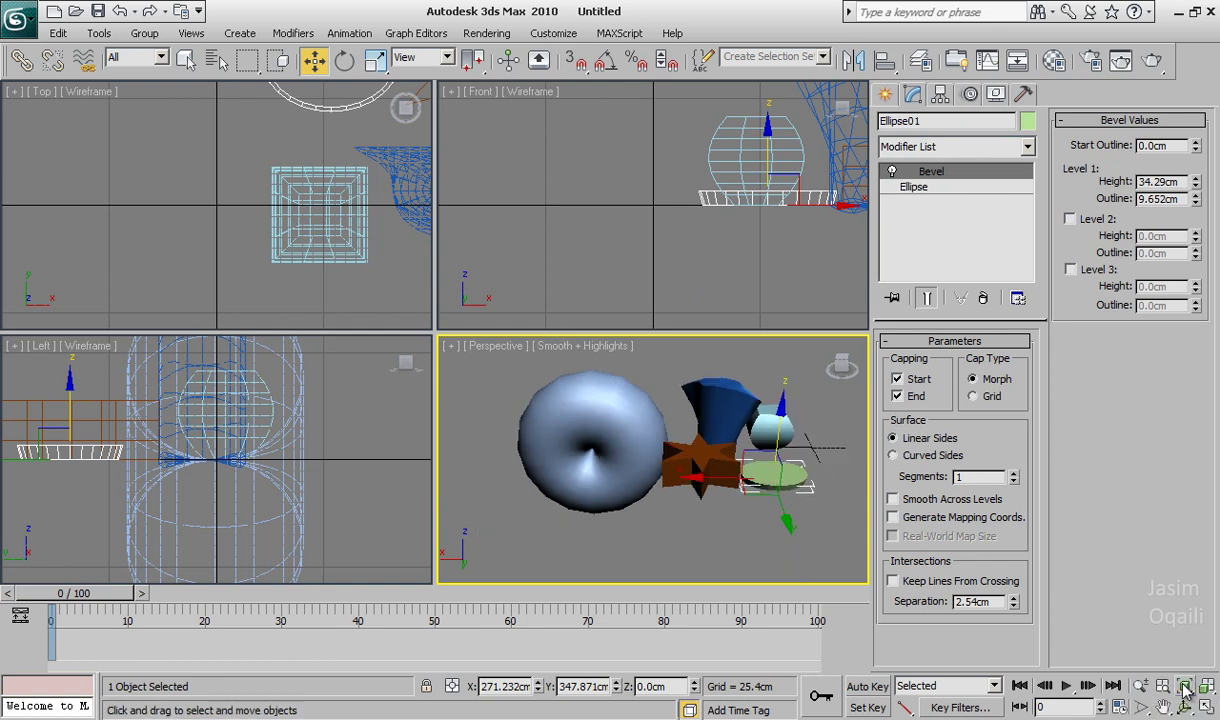
left_click_drag(1185, 688, 1187, 667)
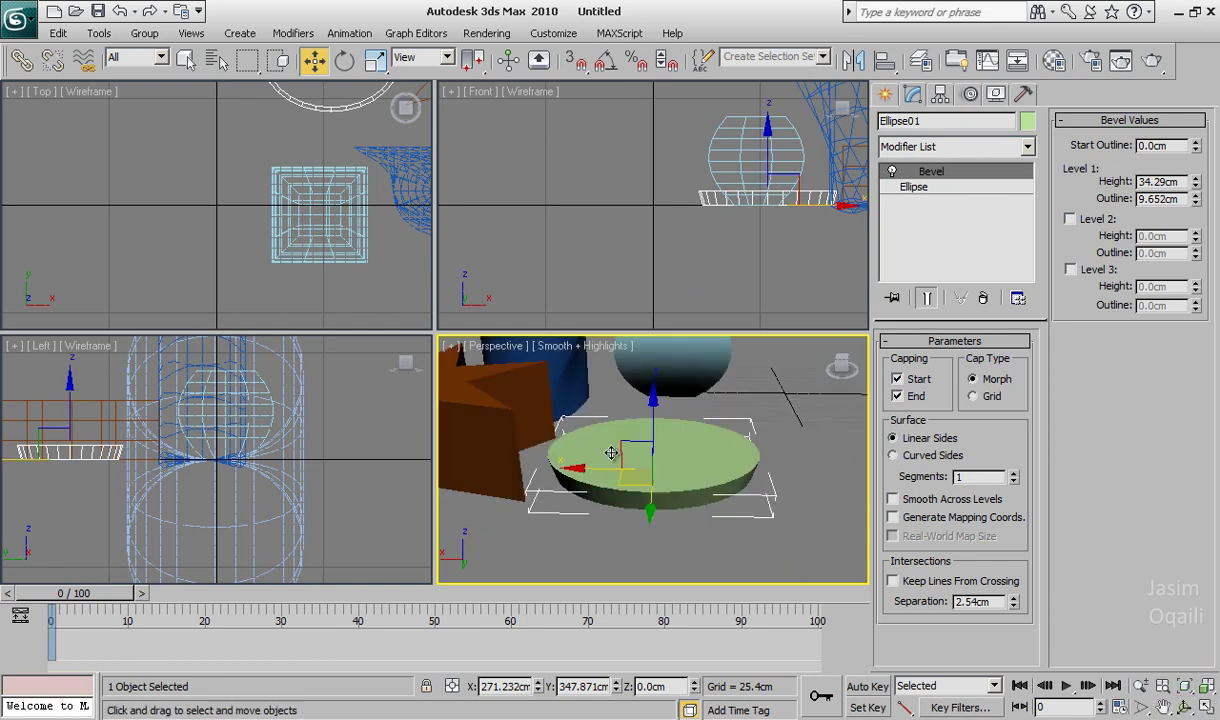
middle_click_drag(648, 458, 643, 436, "alt")
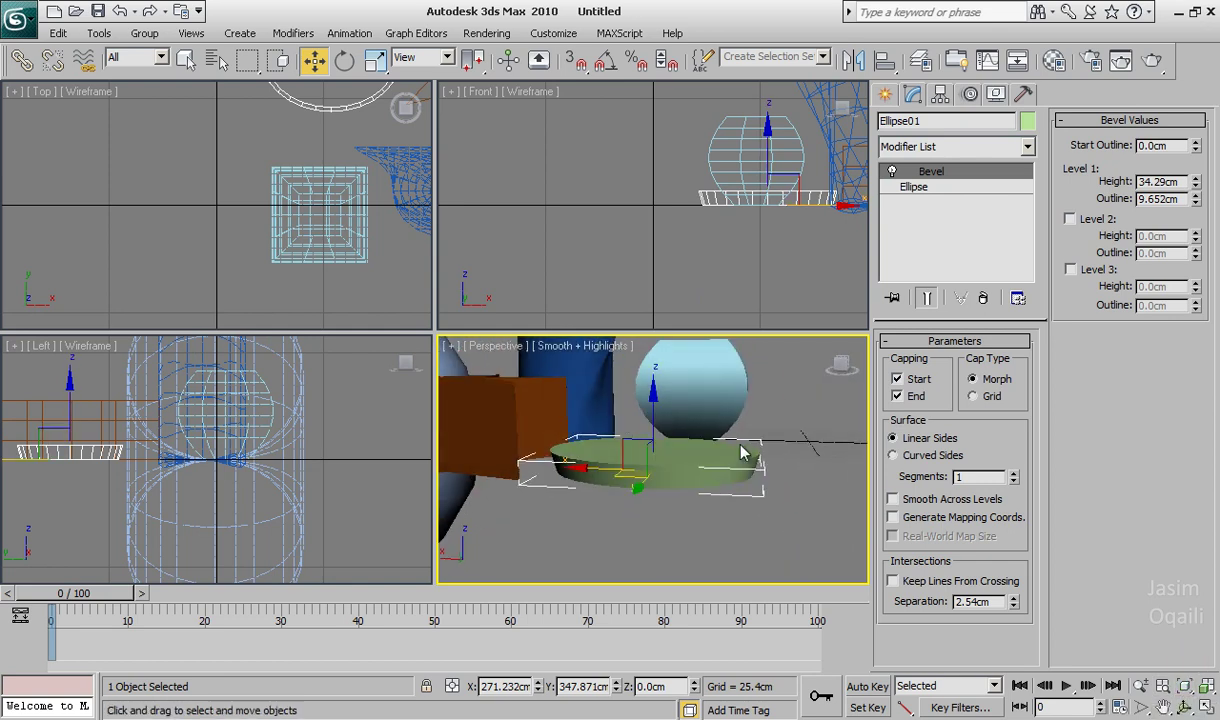
scroll(740, 449, "up", 2)
scroll(733, 448, "up", 2)
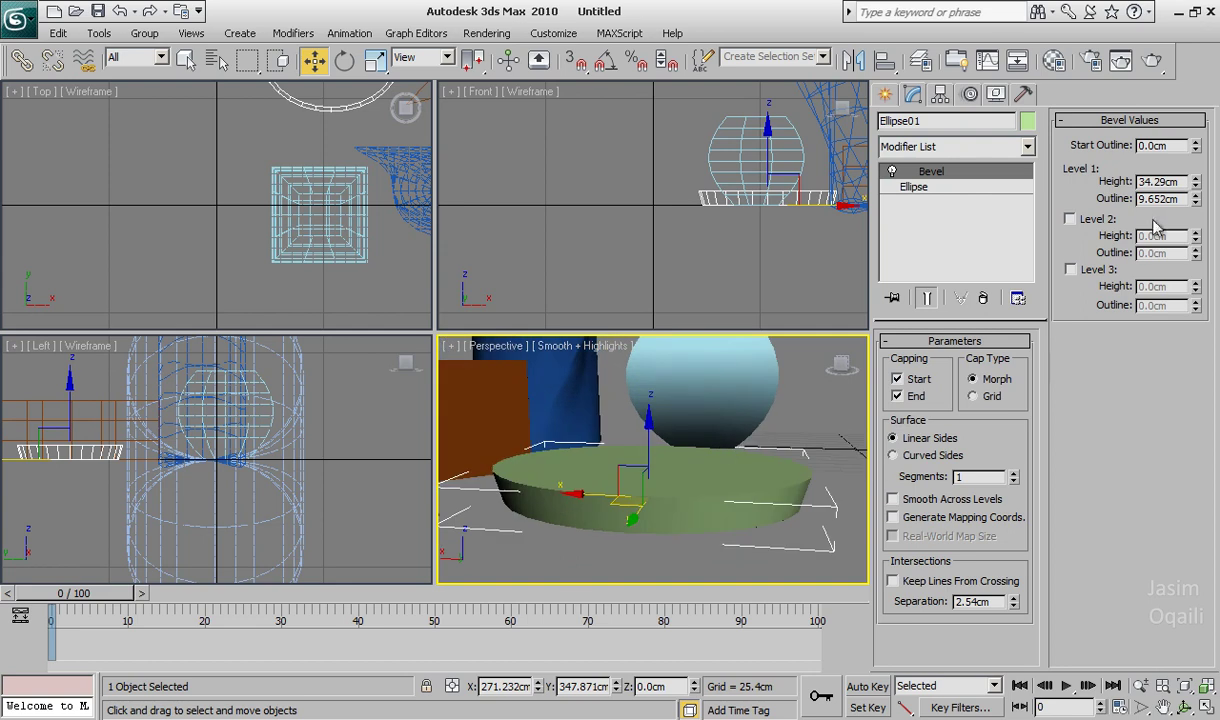
mouse_move(1196, 184)
left_mouse_down()
mouse_move(1188, 203)
mouse_move(1200, 193)
left_mouse_up()
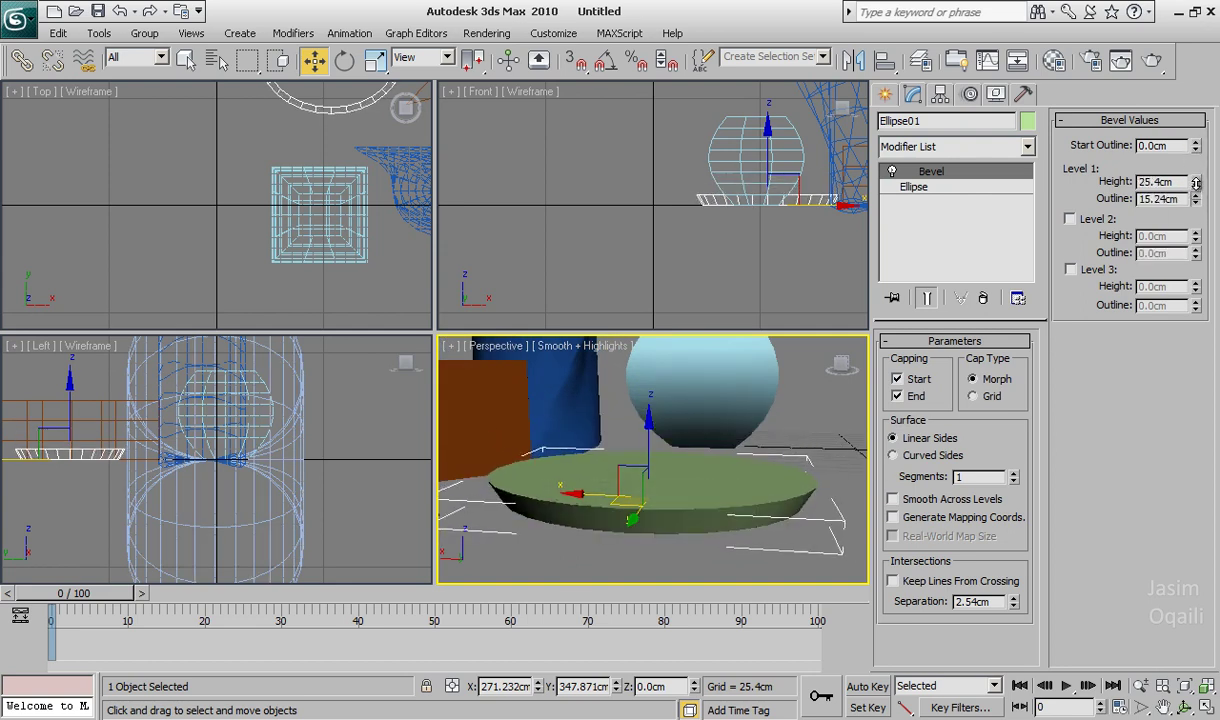
Enable levels 2 and 3 at heights 33.02 and 55.88cm, with outlines narrowing to a cone.
left_click(1093, 226)
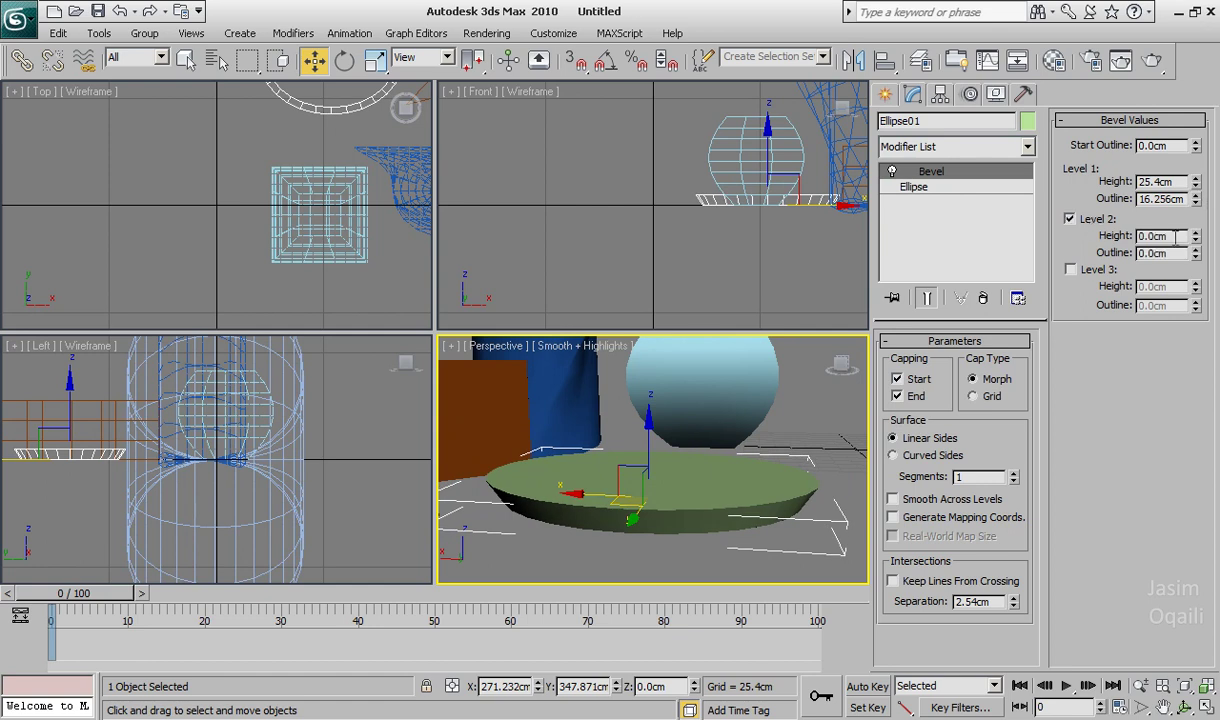
left_click_drag(1197, 240, 1198, 213)
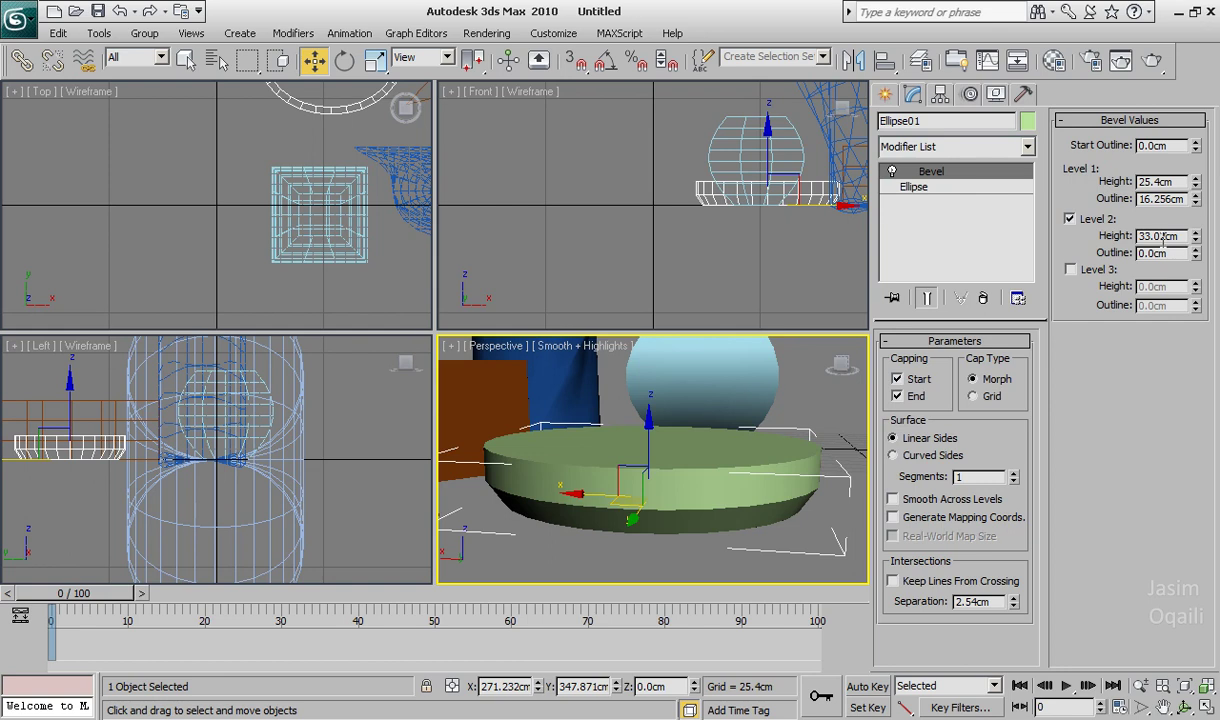
mouse_move(1197, 258)
left_mouse_down()
mouse_move(1163, 258)
mouse_move(1165, 305)
left_mouse_up()
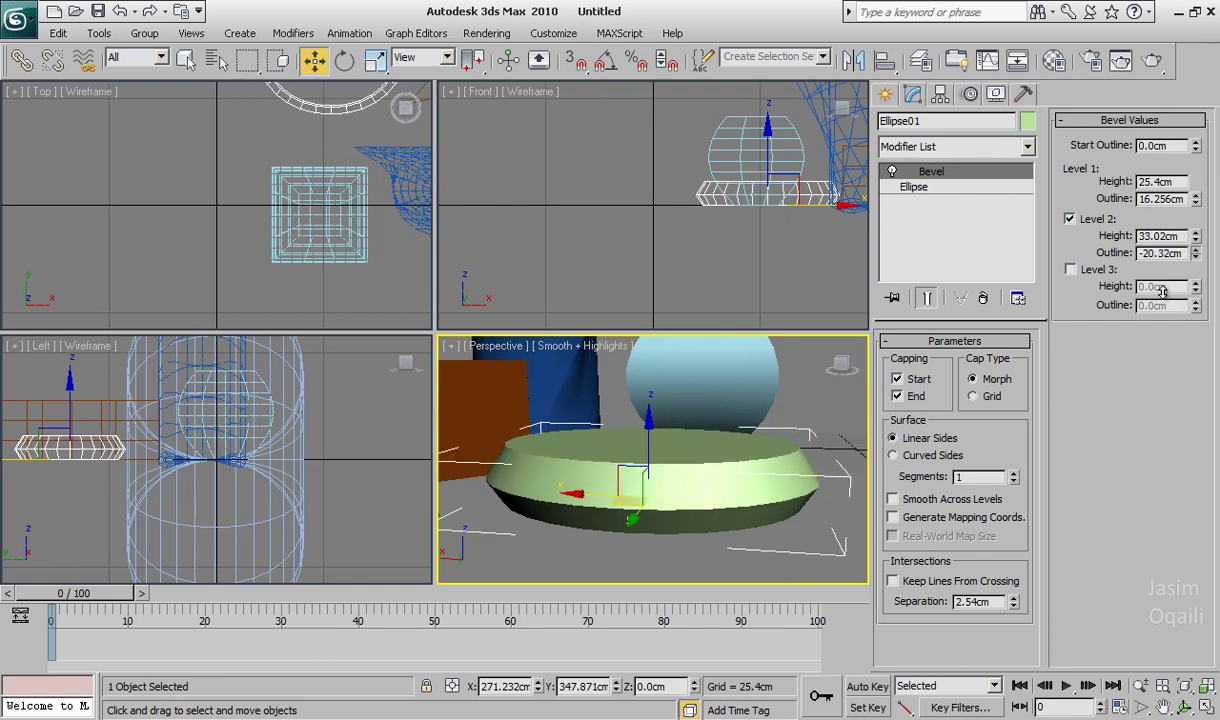
left_click(1071, 270)
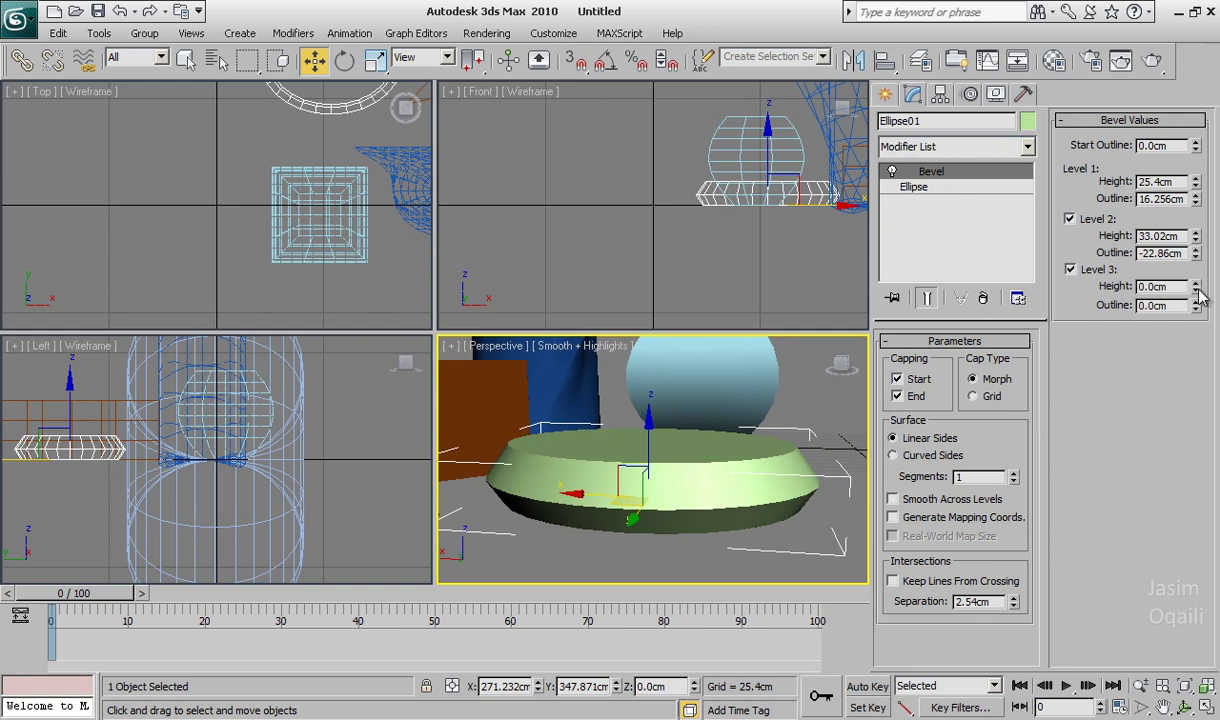
mouse_move(1195, 287)
left_mouse_down()
mouse_move(1192, 218)
mouse_move(1192, 258)
left_mouse_up()
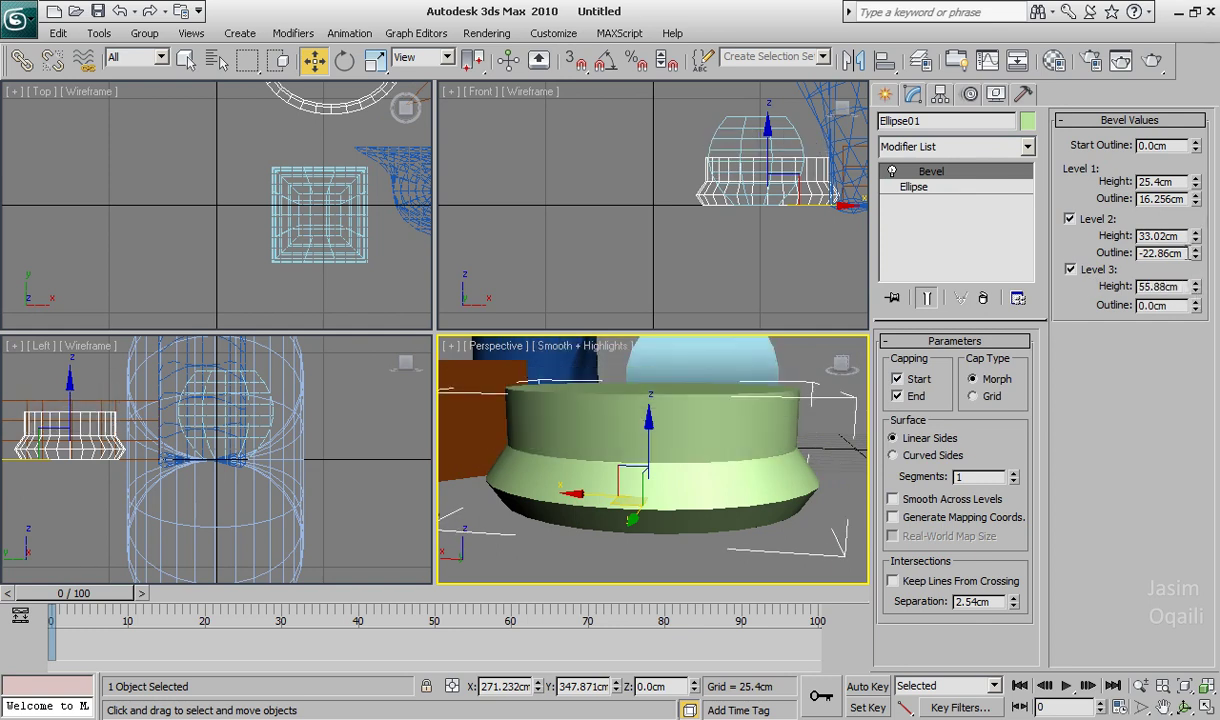
left_click_drag(1195, 309, 1168, 418)
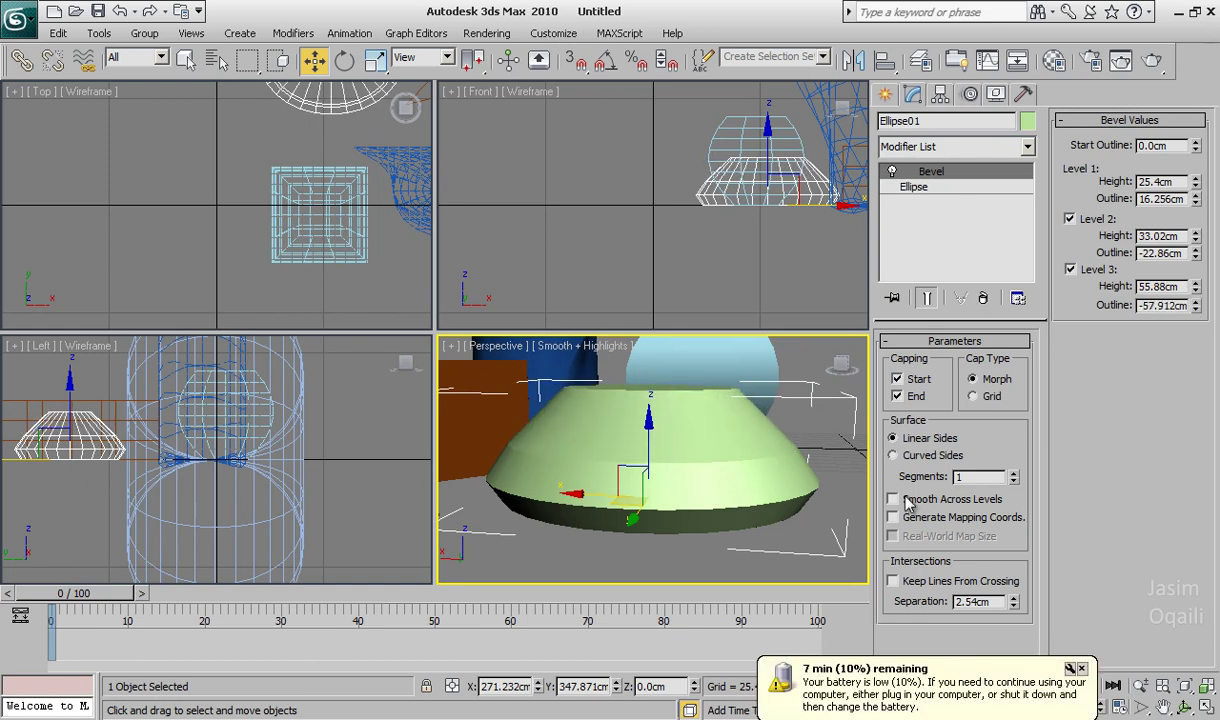
Check Smooth Across Levels, leave mapping coordinates off, and set bevel Segments to 3.
left_click(1081, 668)
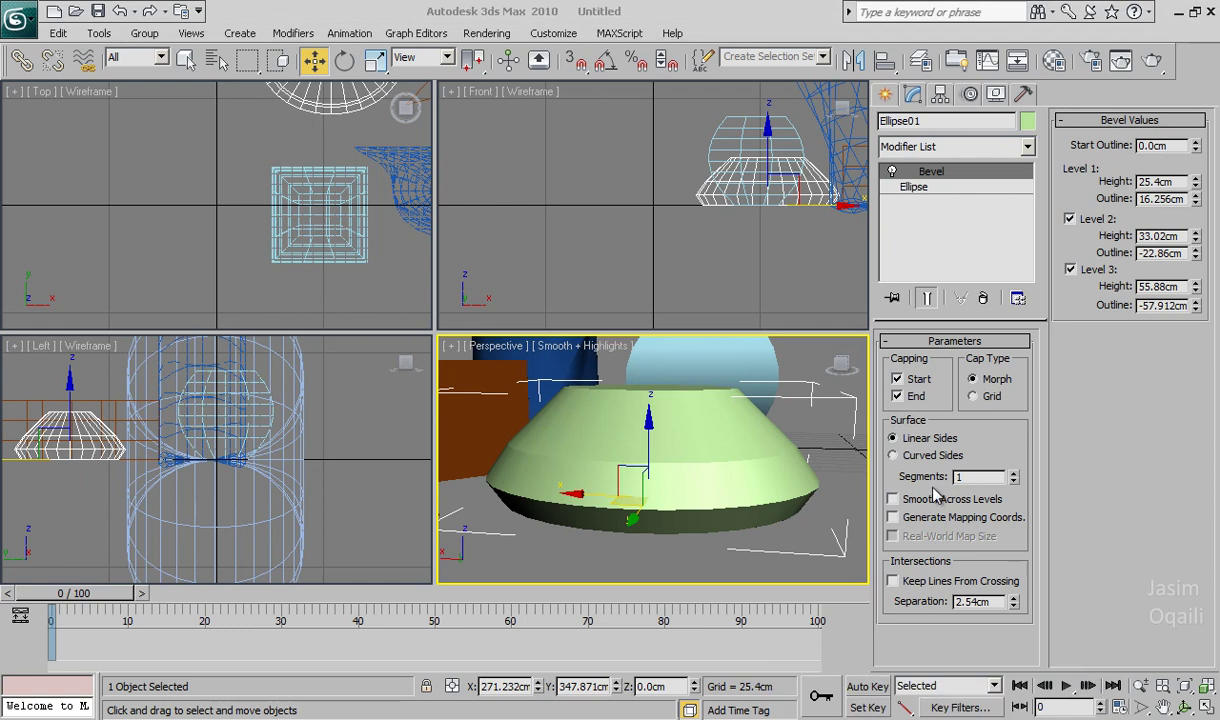
left_click(893, 499)
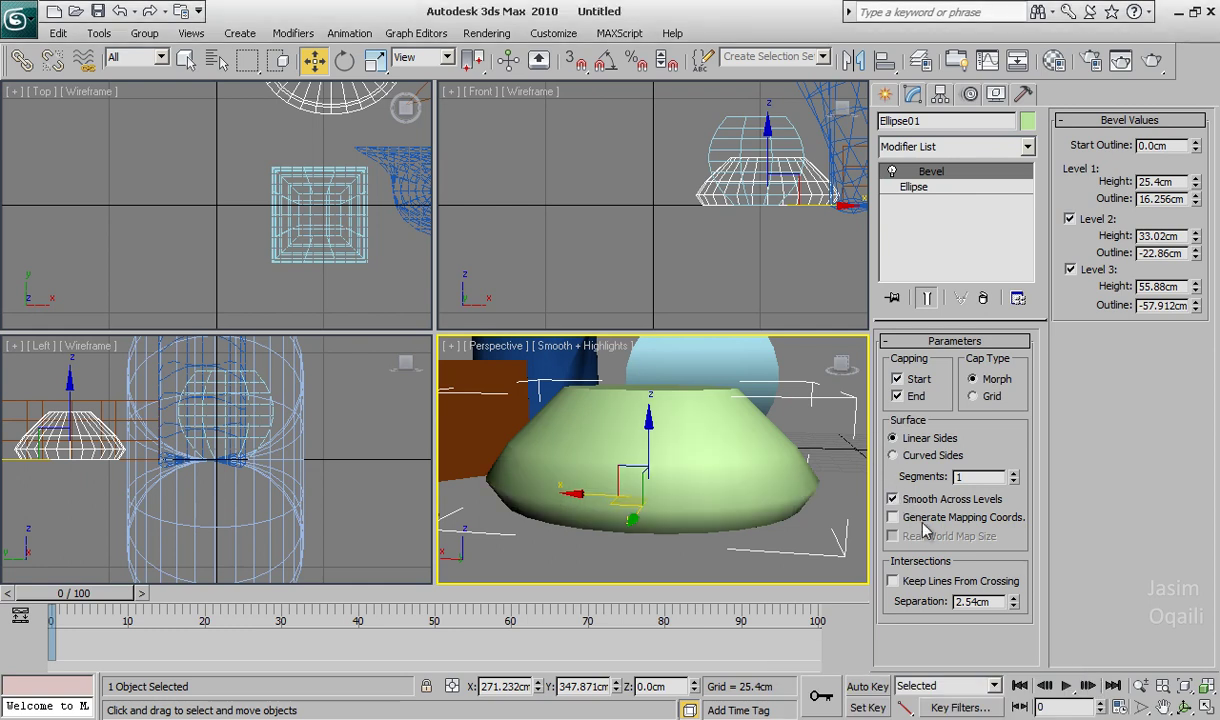
left_click(910, 520)
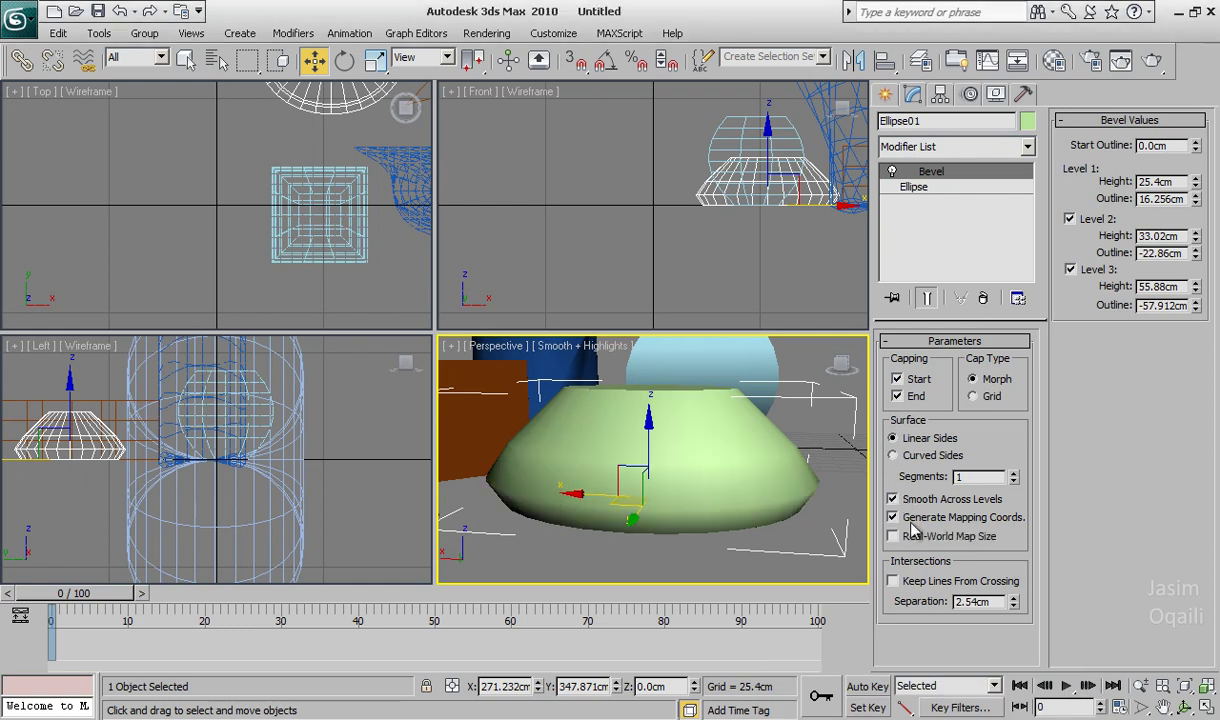
left_click(911, 521)
left_click(1014, 476)
left_click(1014, 476)
left_click(1014, 476)
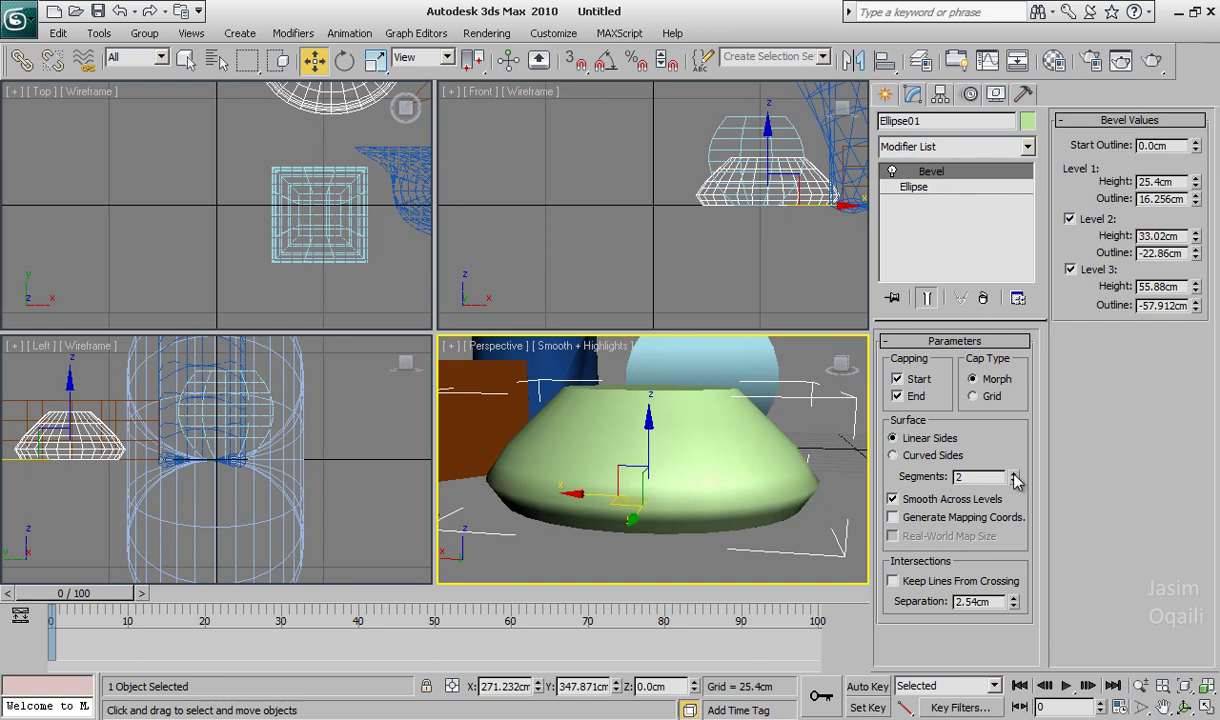
left_click(1014, 476)
left_click(1014, 476)
left_click(1013, 481)
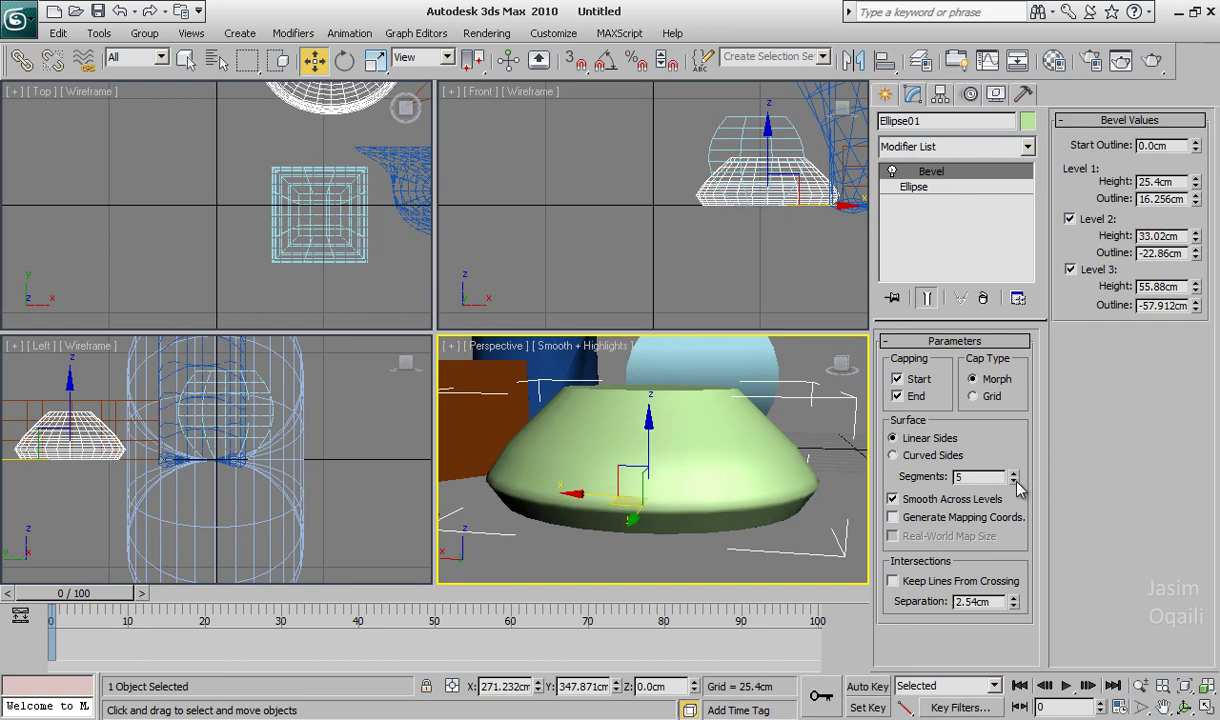
left_click(1013, 481)
left_click(1013, 481)
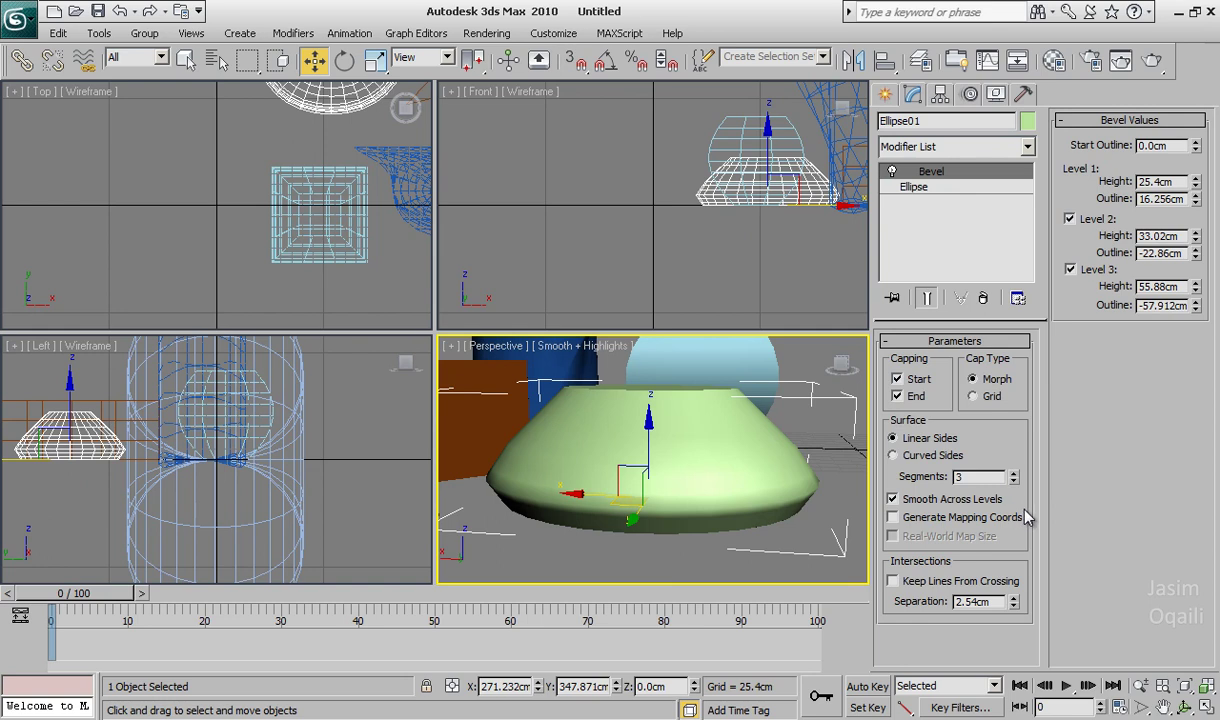
mouse_move(718, 431)
middle_mouse_down("alt")
mouse_move(690, 425)
mouse_move(808, 383)
middle_mouse_up("alt")
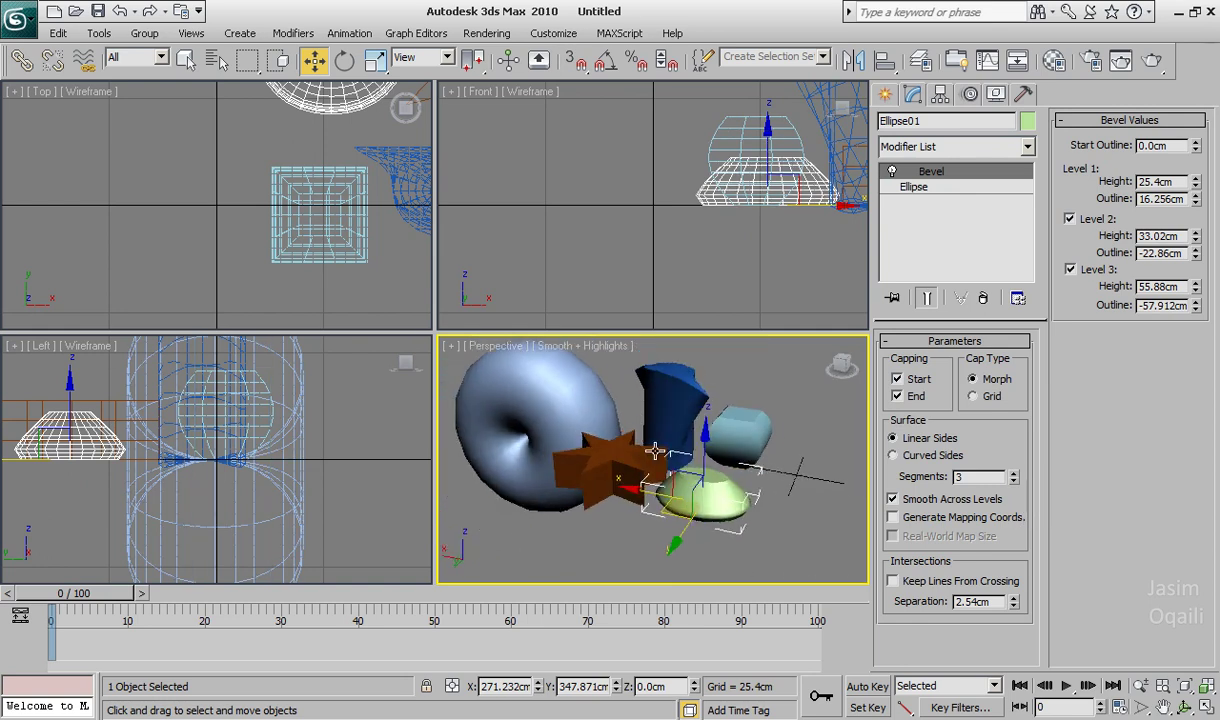
Add a Bend (angle -23, direction 22) to the bevelled ellipse, then select the cylinder.
left_click(640, 385)
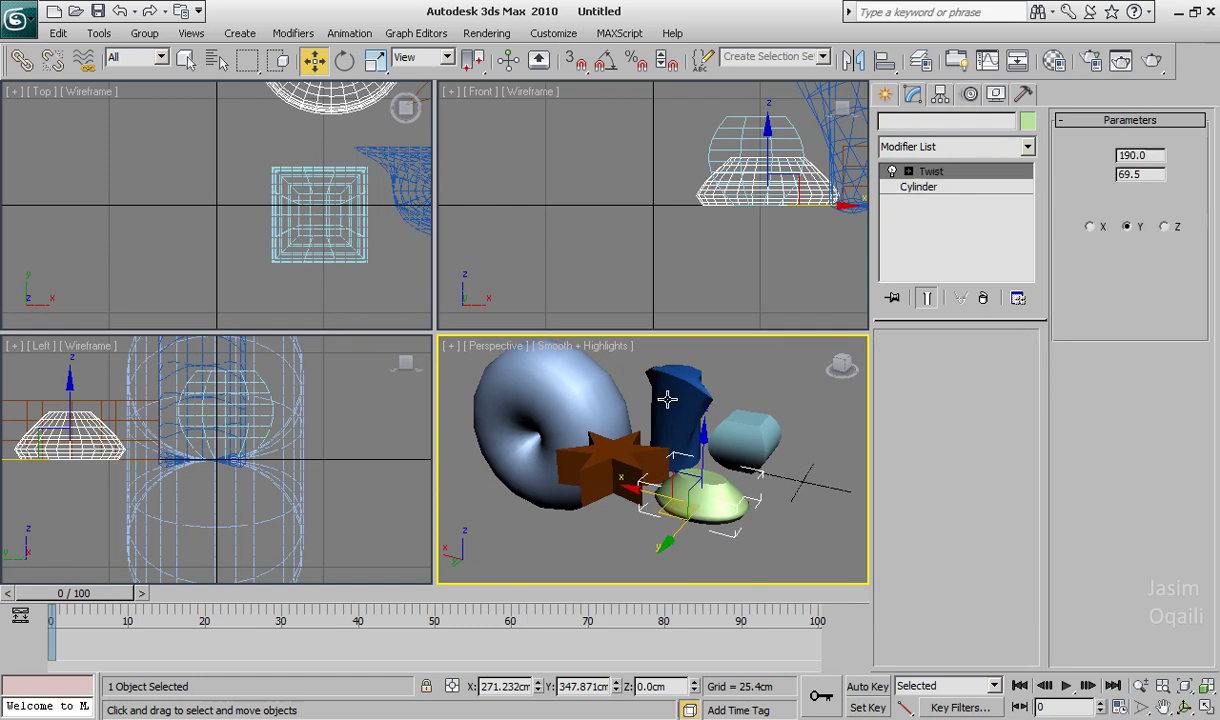
left_click(702, 497)
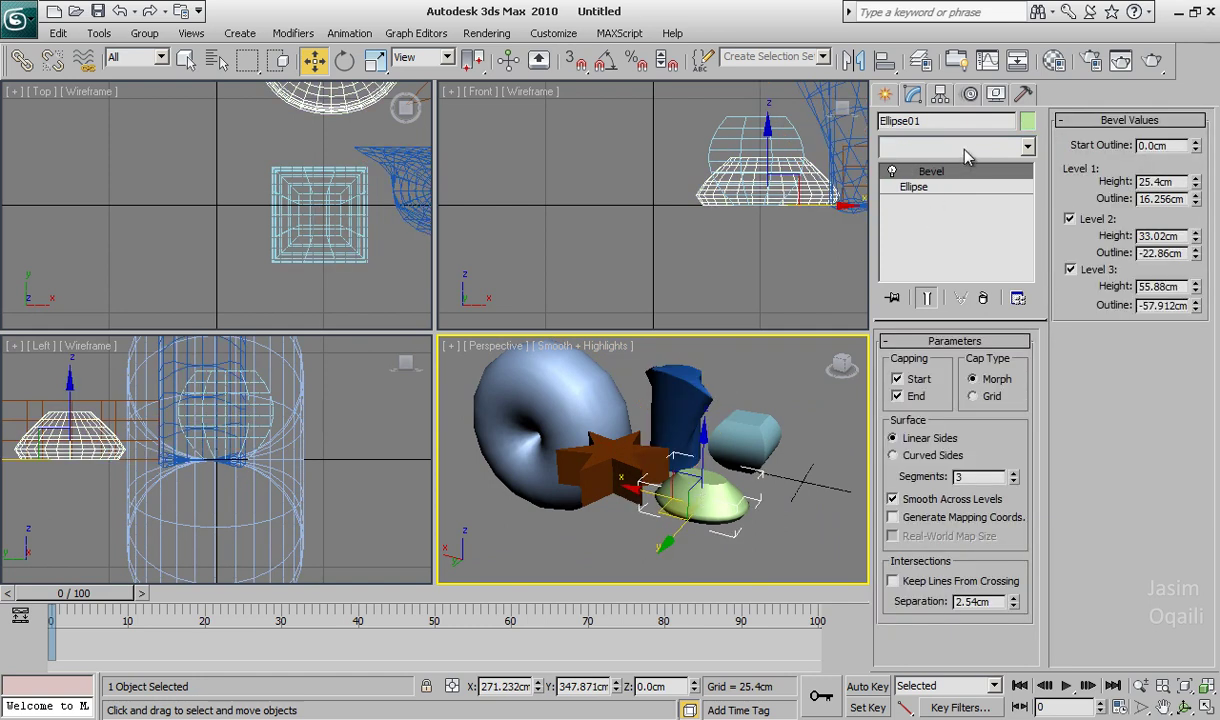
left_click(913, 146)
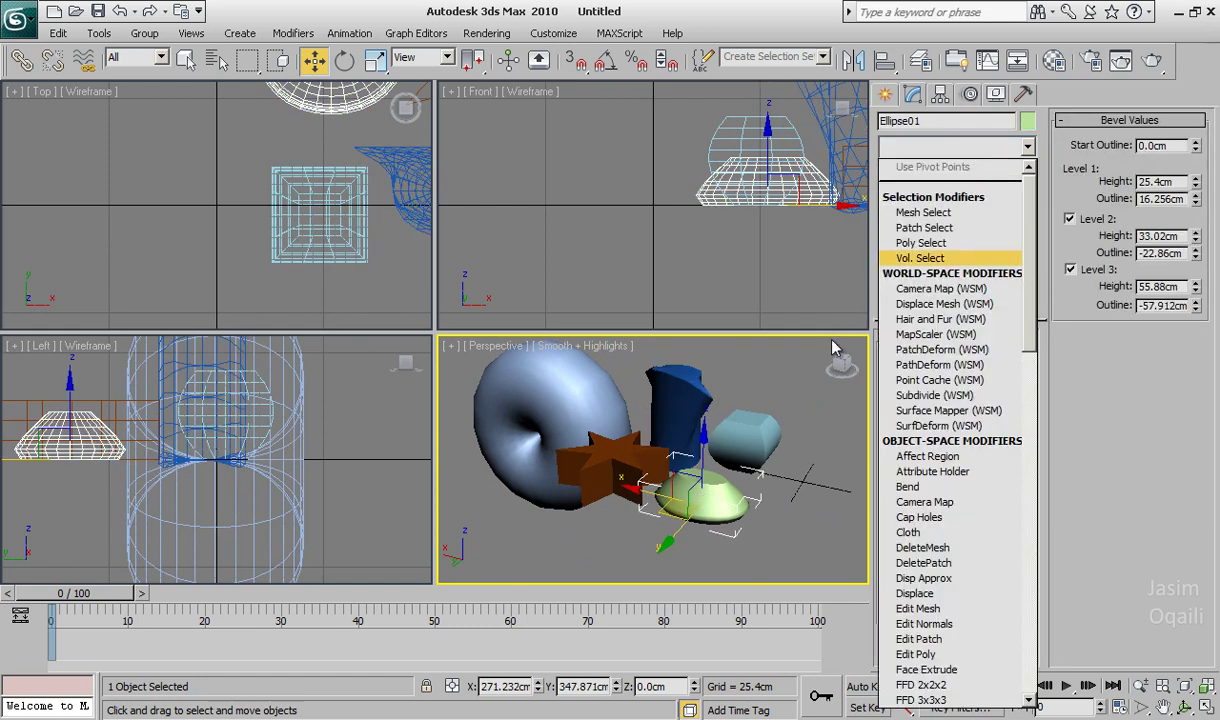
key("b")
key("Return")
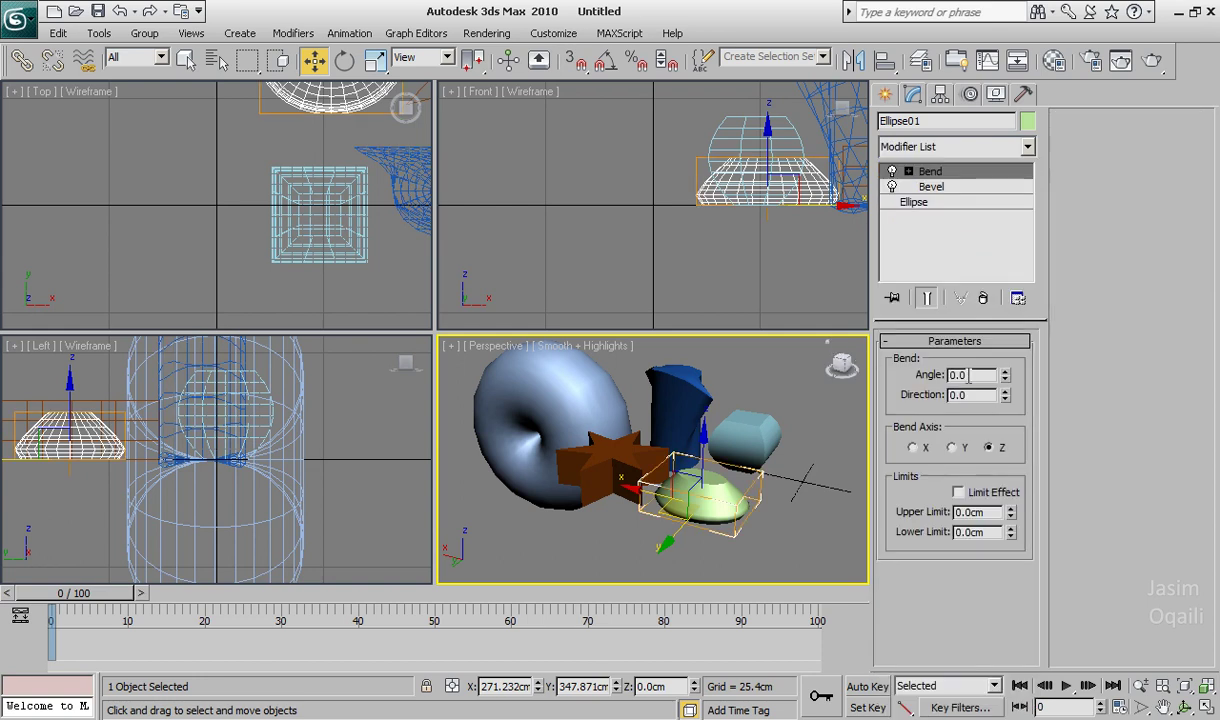
mouse_move(1005, 374)
left_mouse_down()
mouse_move(1003, 345)
mouse_move(997, 418)
mouse_move(1044, 452)
mouse_move(1044, 560)
mouse_move(1044, 450)
left_mouse_up()
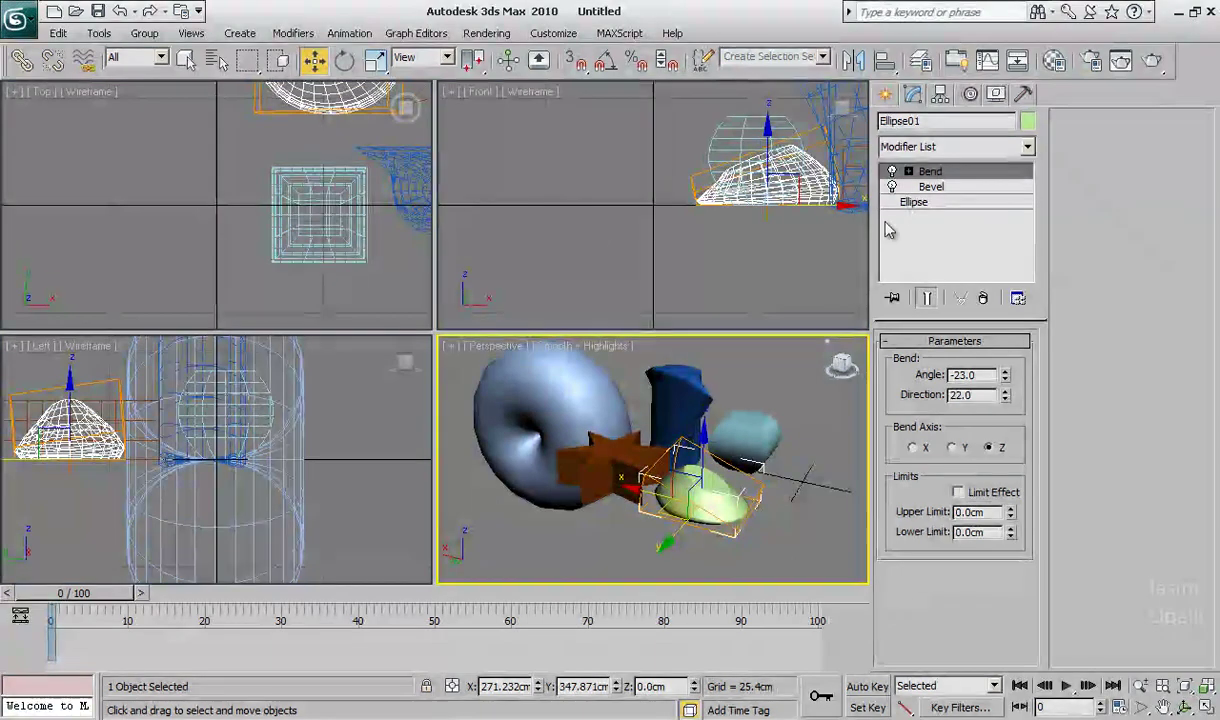
left_click(684, 401)
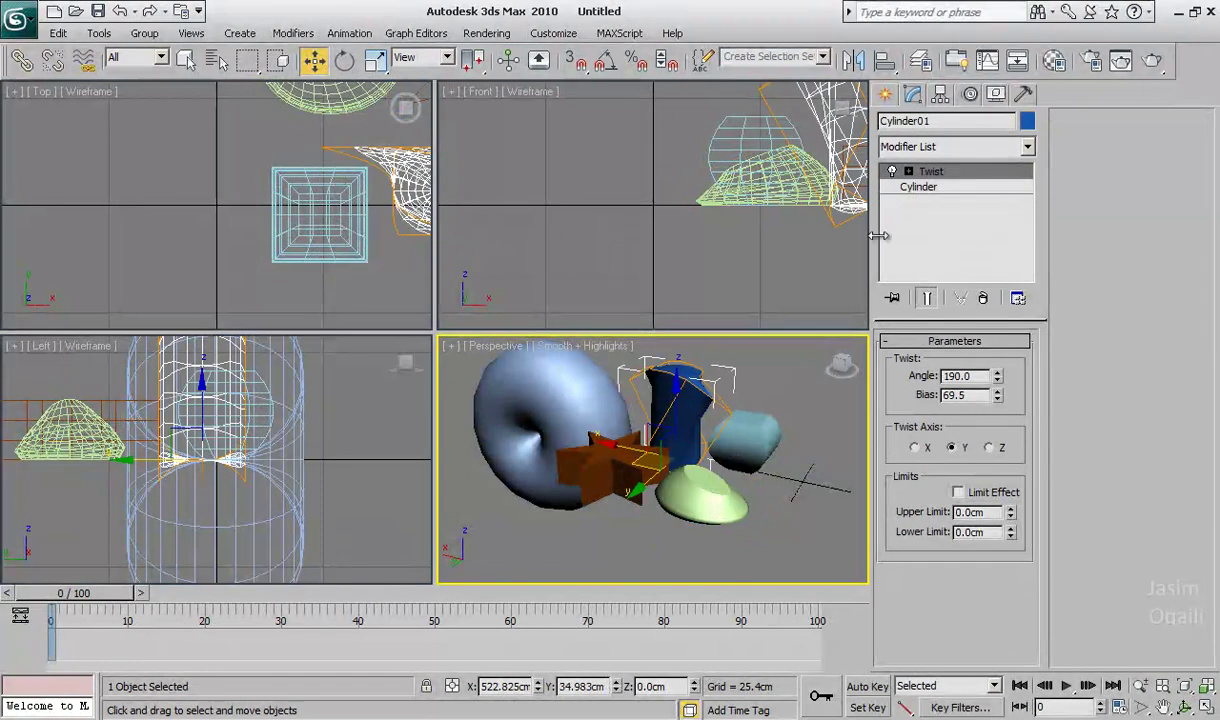
Copy the cylinder's Twist modifier, paste it onto the extruded star, and adjust its angle.
right_click(940, 177)
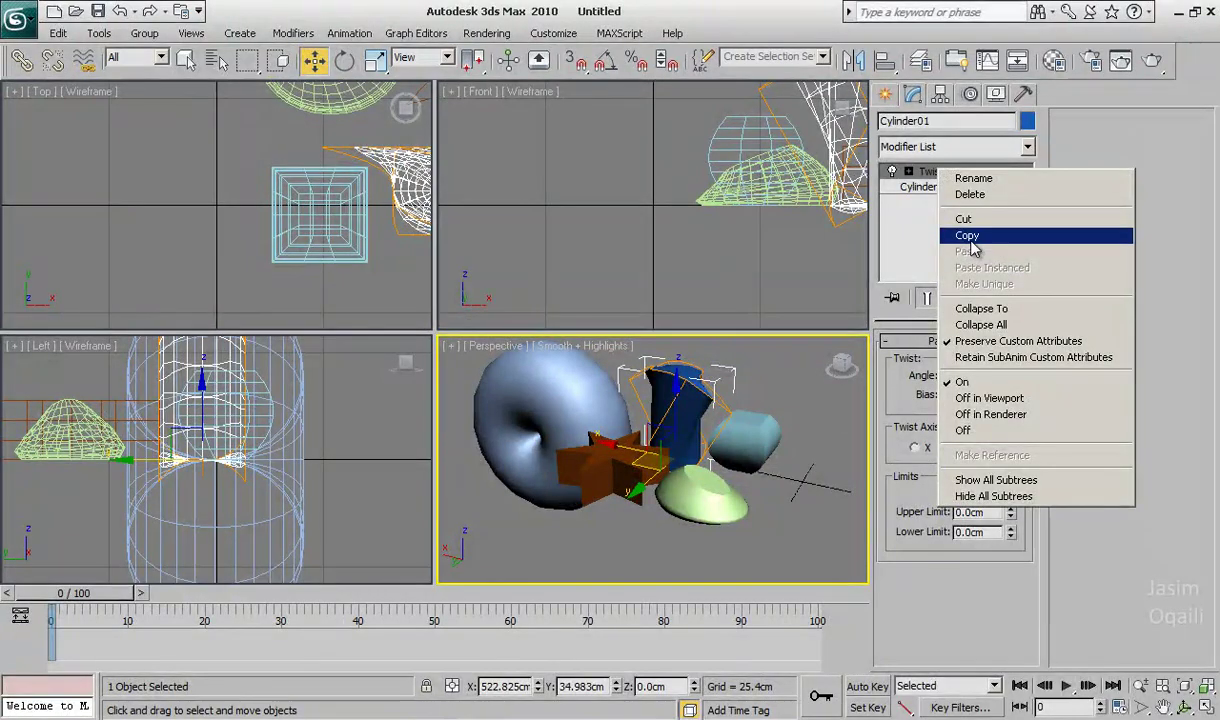
left_click(968, 236)
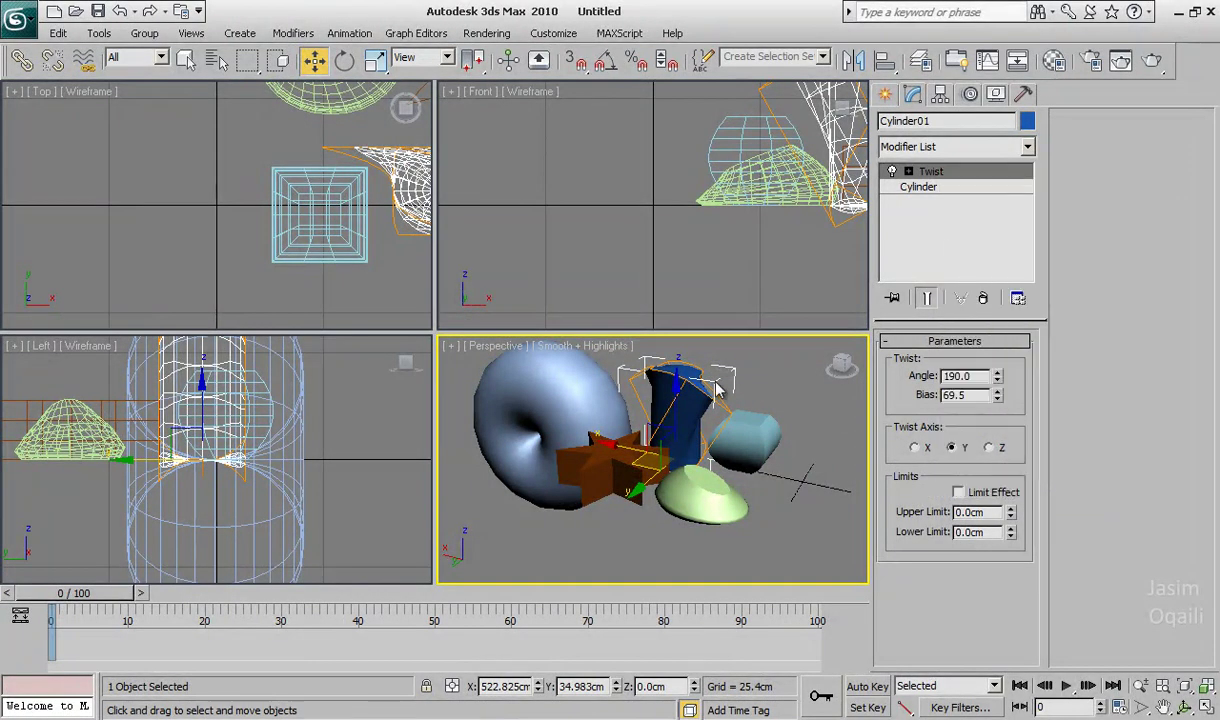
left_click(605, 470)
right_click(934, 176)
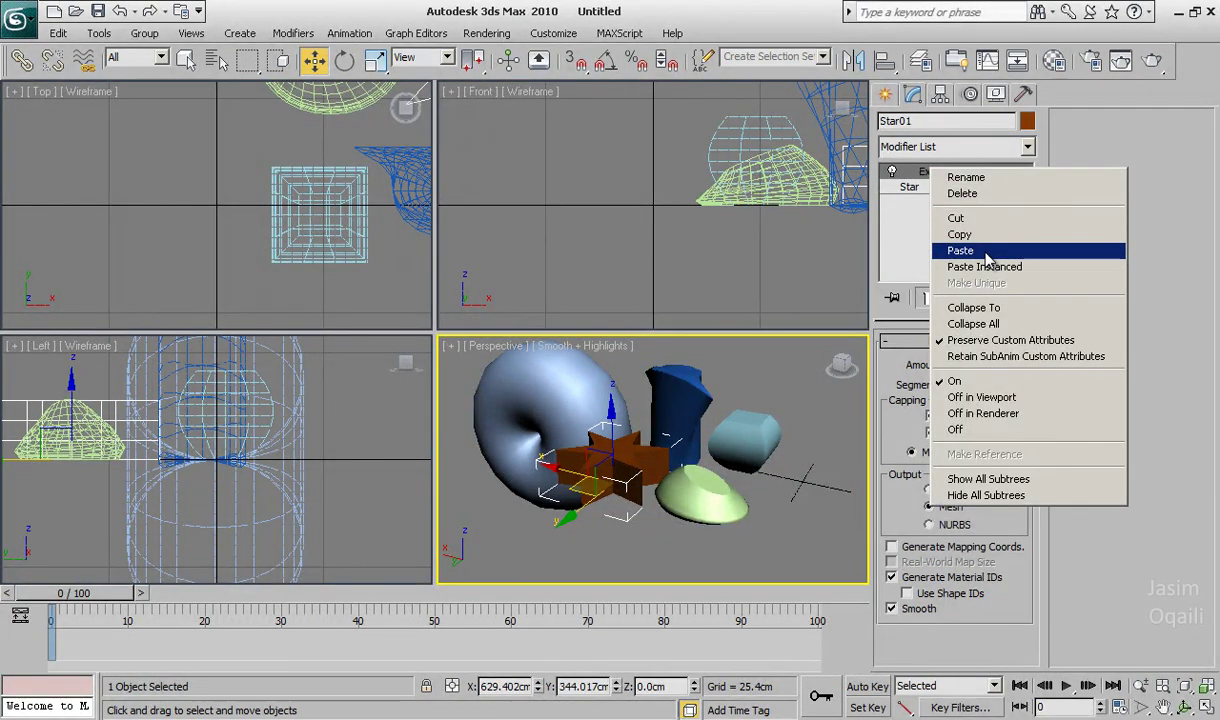
right_click(914, 177)
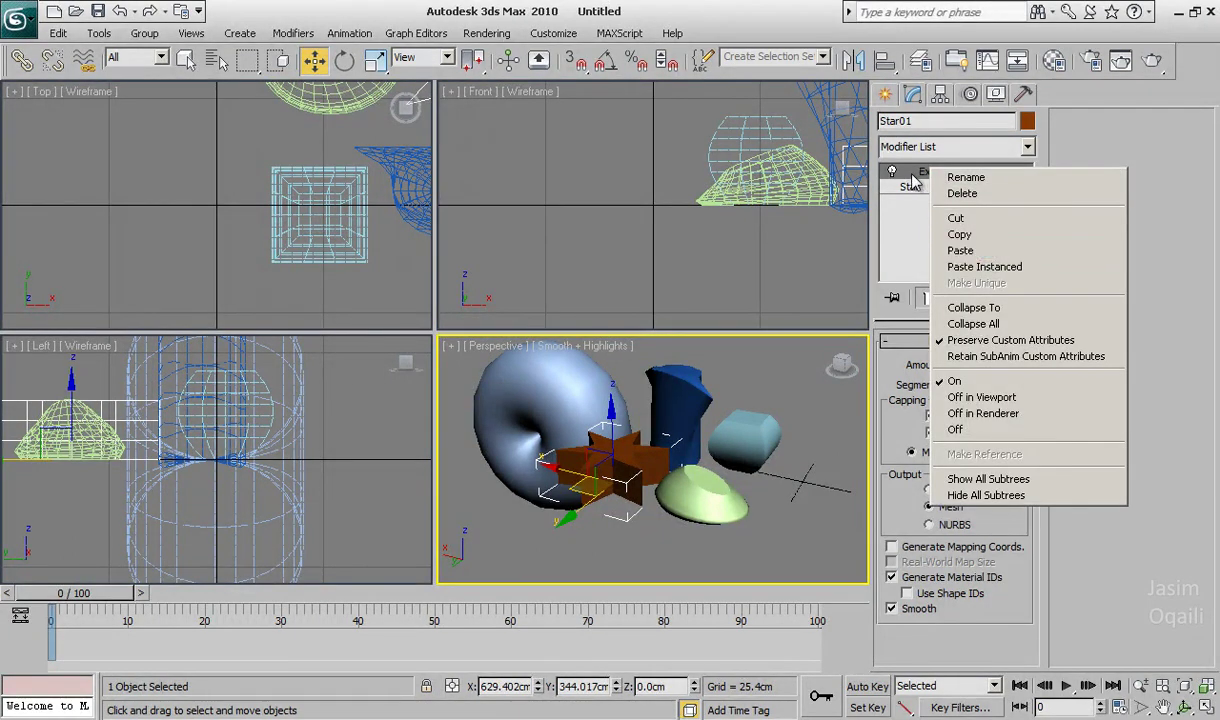
left_click(962, 258)
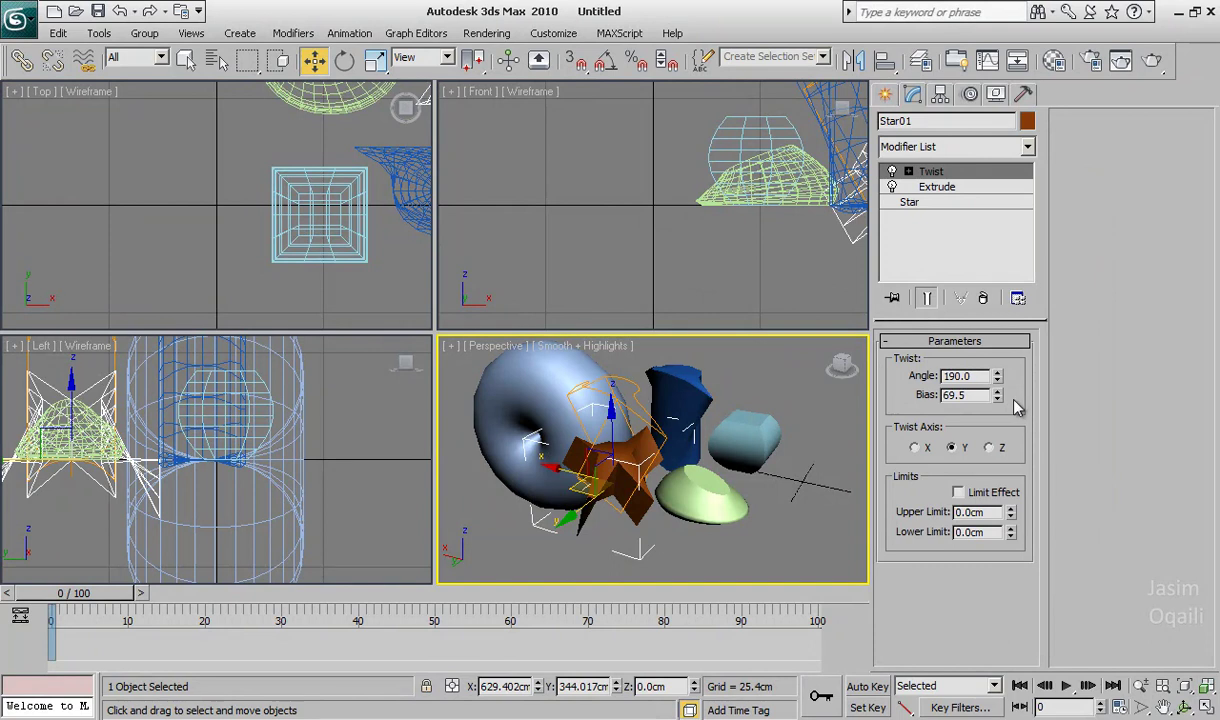
left_click_drag(997, 380, 988, 415)
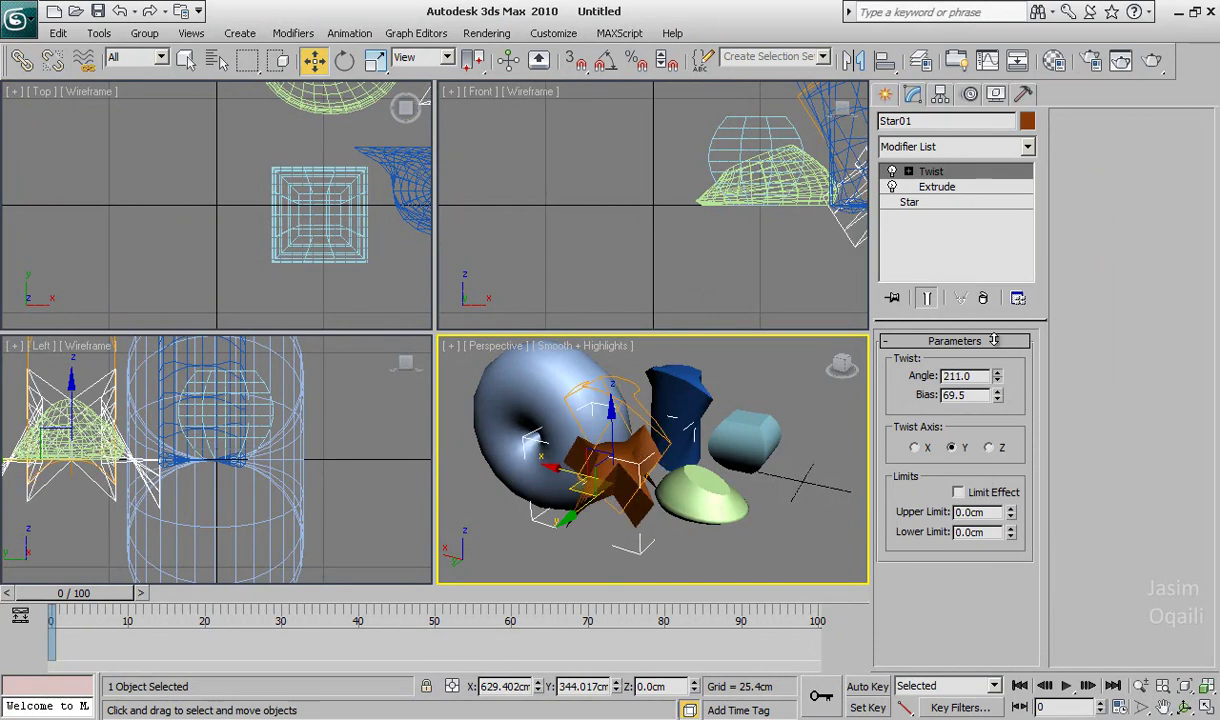
Paste the Twist onto the lathed circle and set its twist axis to Z.
left_click(563, 398)
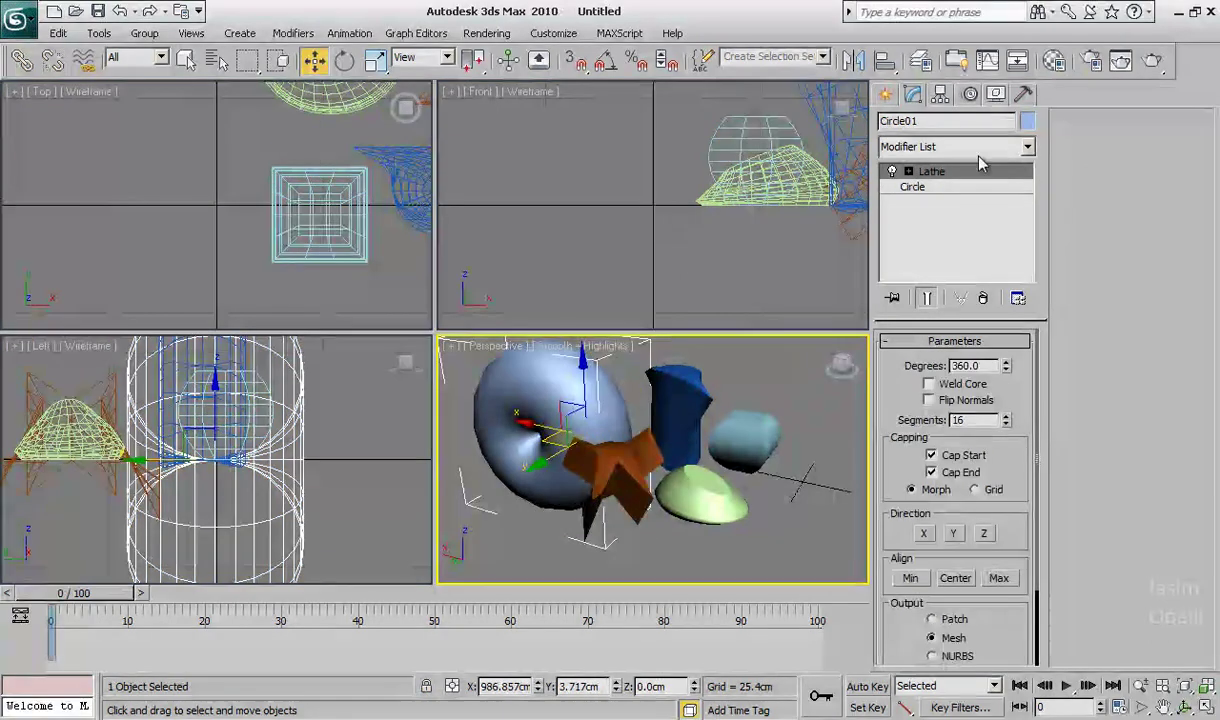
right_click(963, 181)
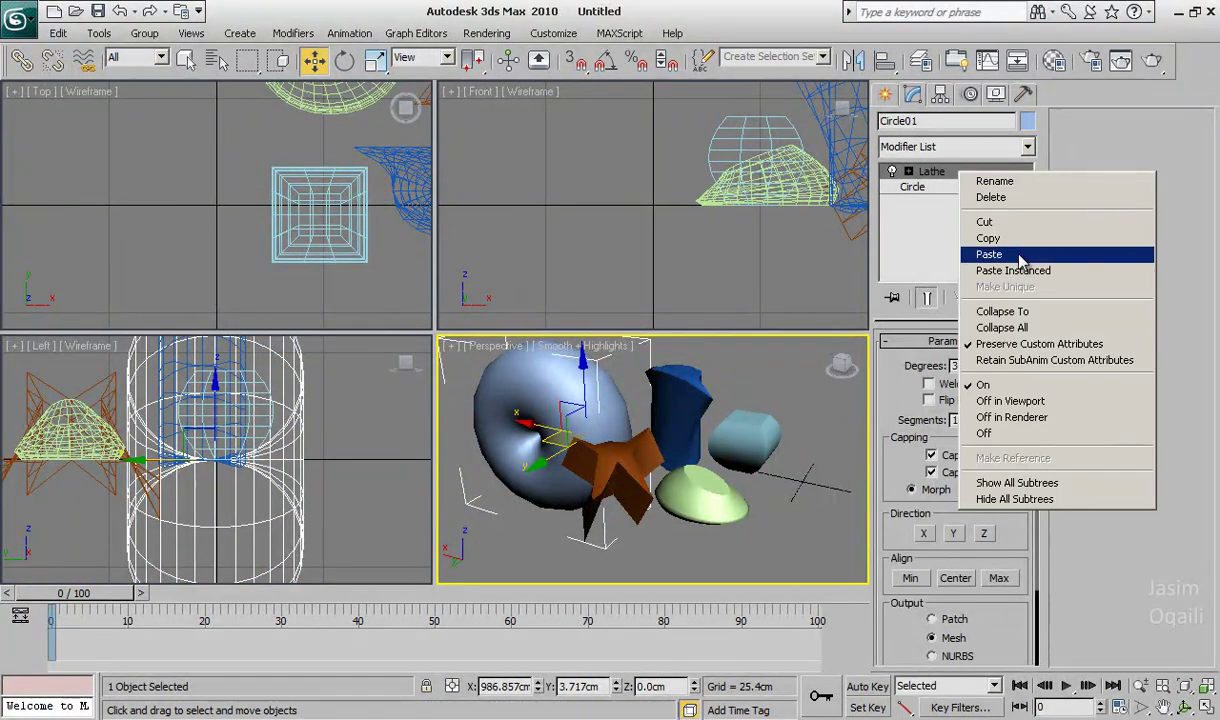
left_click(972, 254)
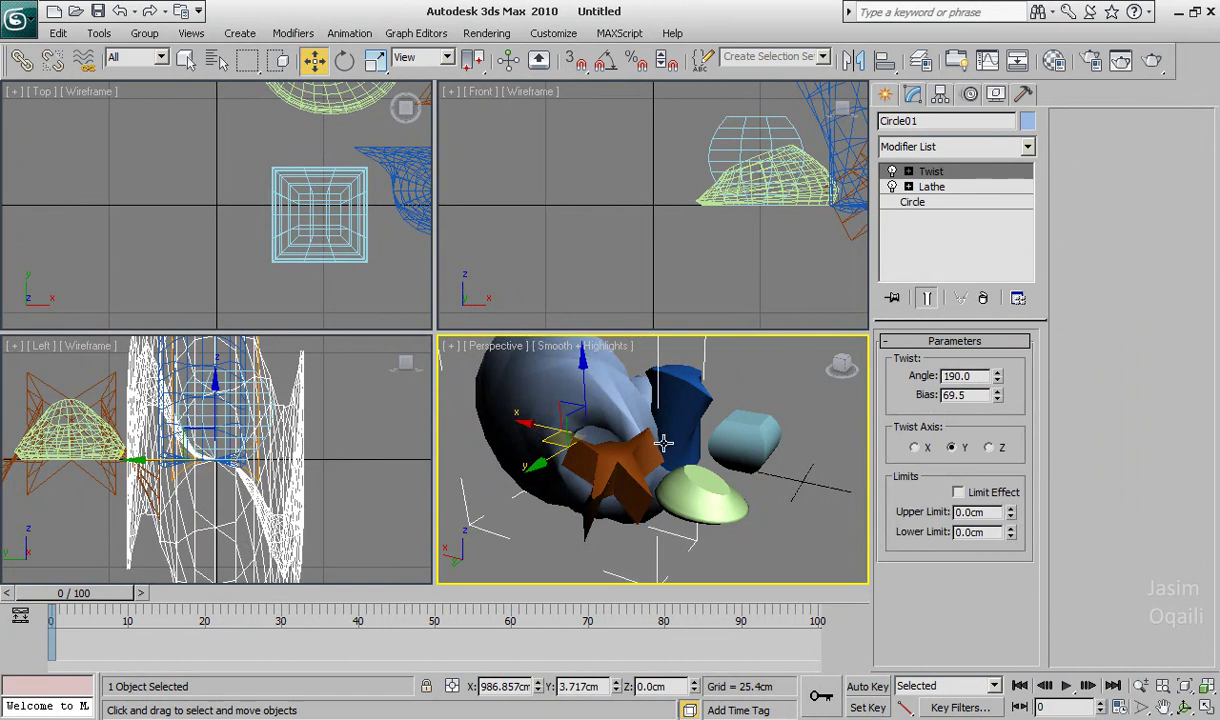
key("z")
mouse_move(663, 441)
middle_mouse_down("alt")
mouse_move(576, 463)
mouse_move(714, 467)
middle_mouse_up("alt")
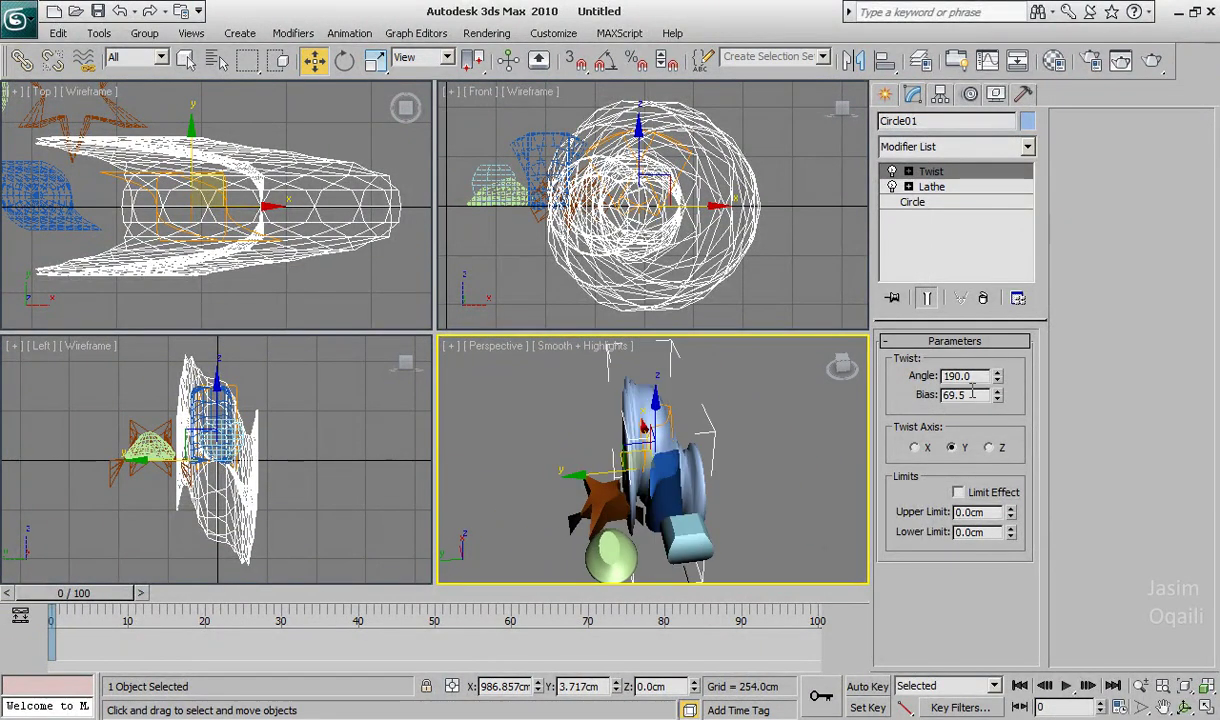
left_click(988, 448)
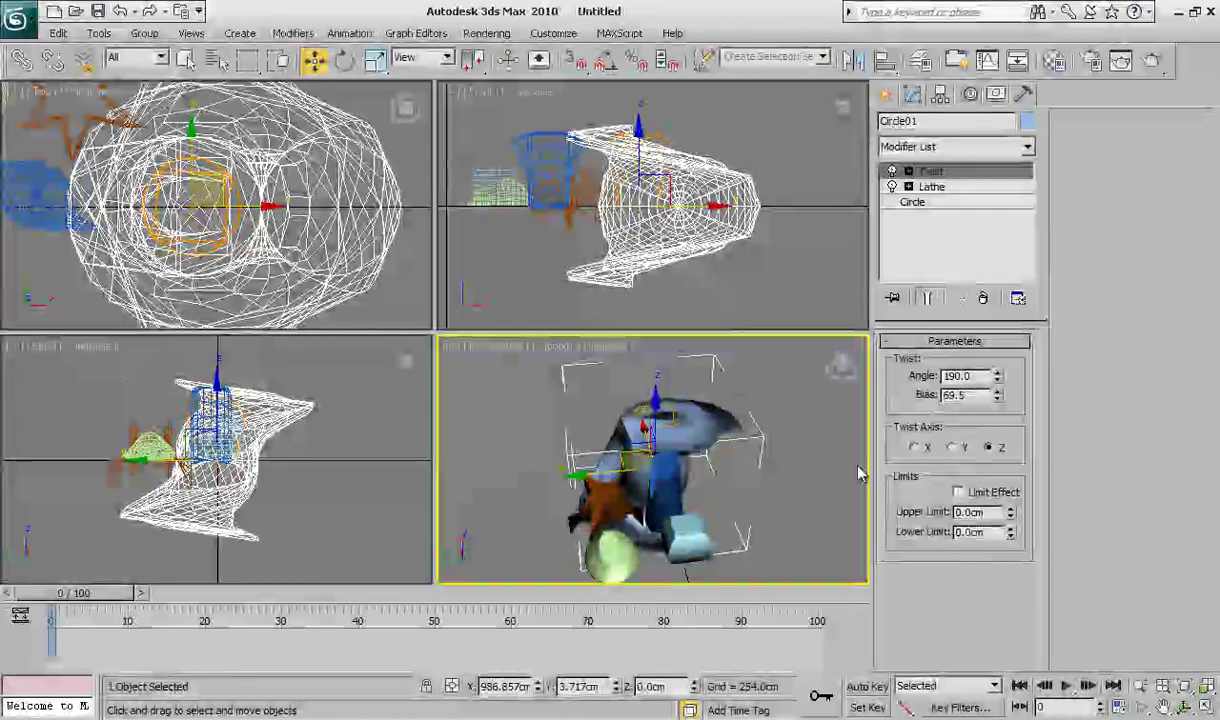
mouse_move(520, 493)
middle_mouse_down("alt")
mouse_move(601, 440)
mouse_move(763, 483)
middle_mouse_up("alt")
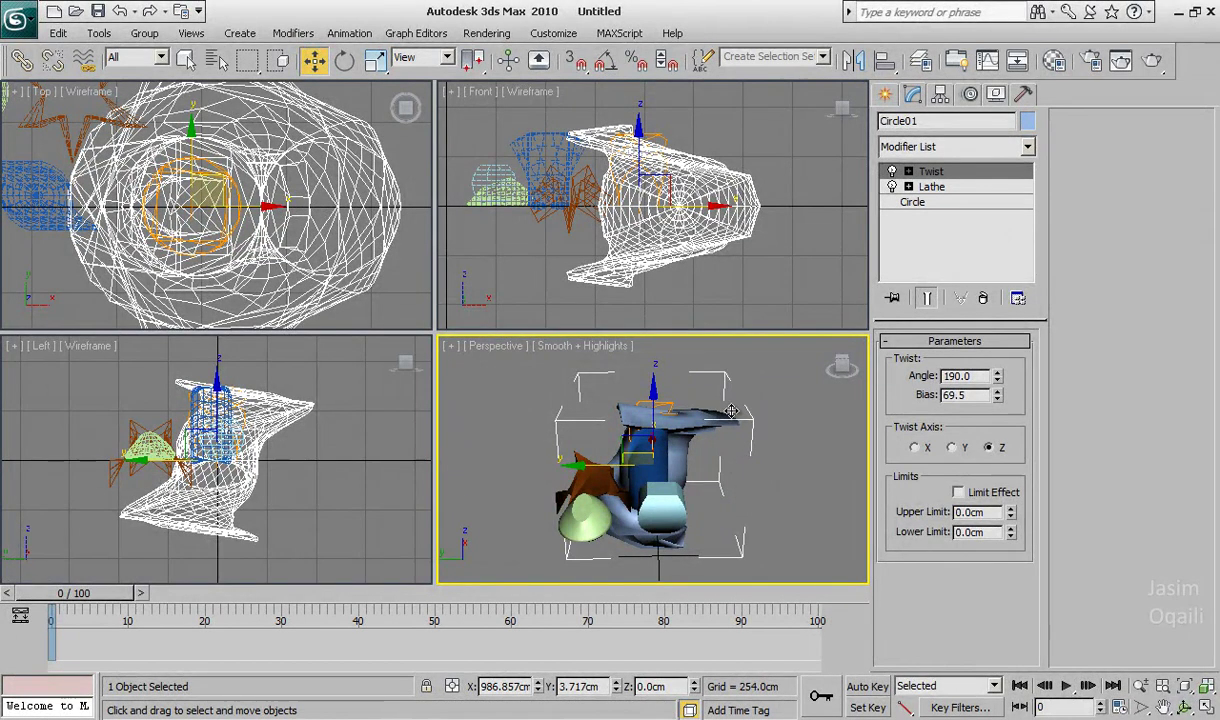
Render a test frame of the Perspective view, close it, and open Render Setup.
left_click(1150, 62)
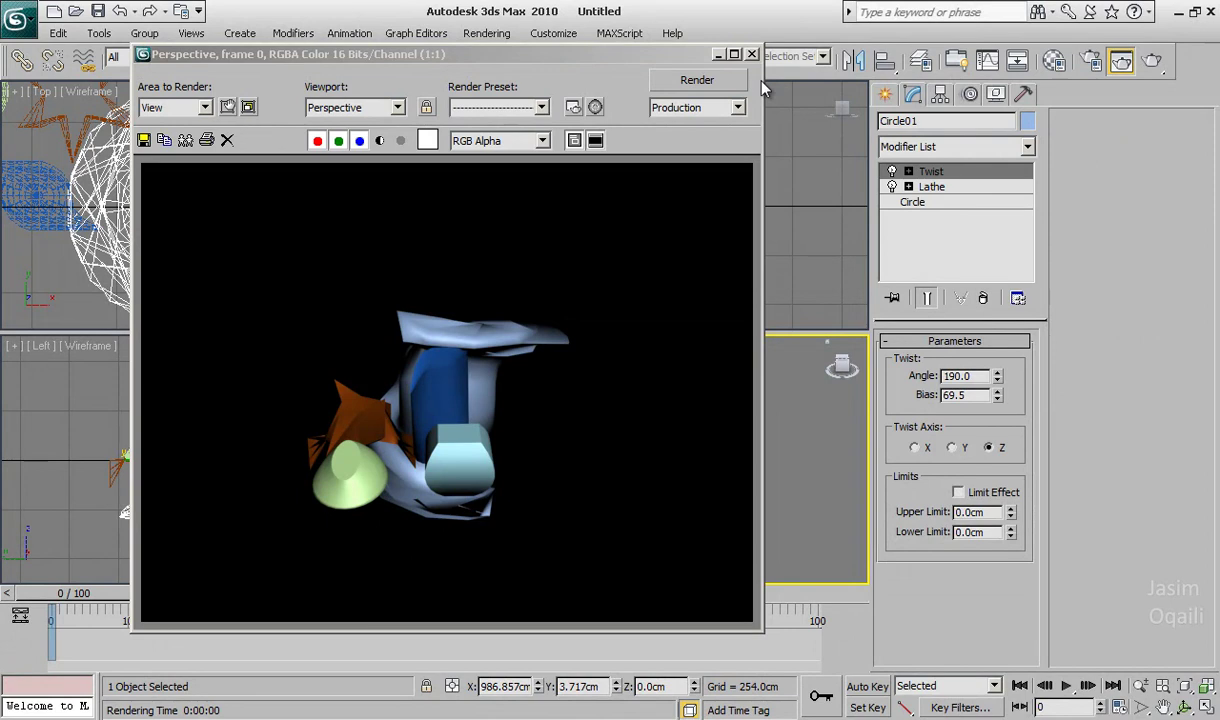
left_click(752, 55)
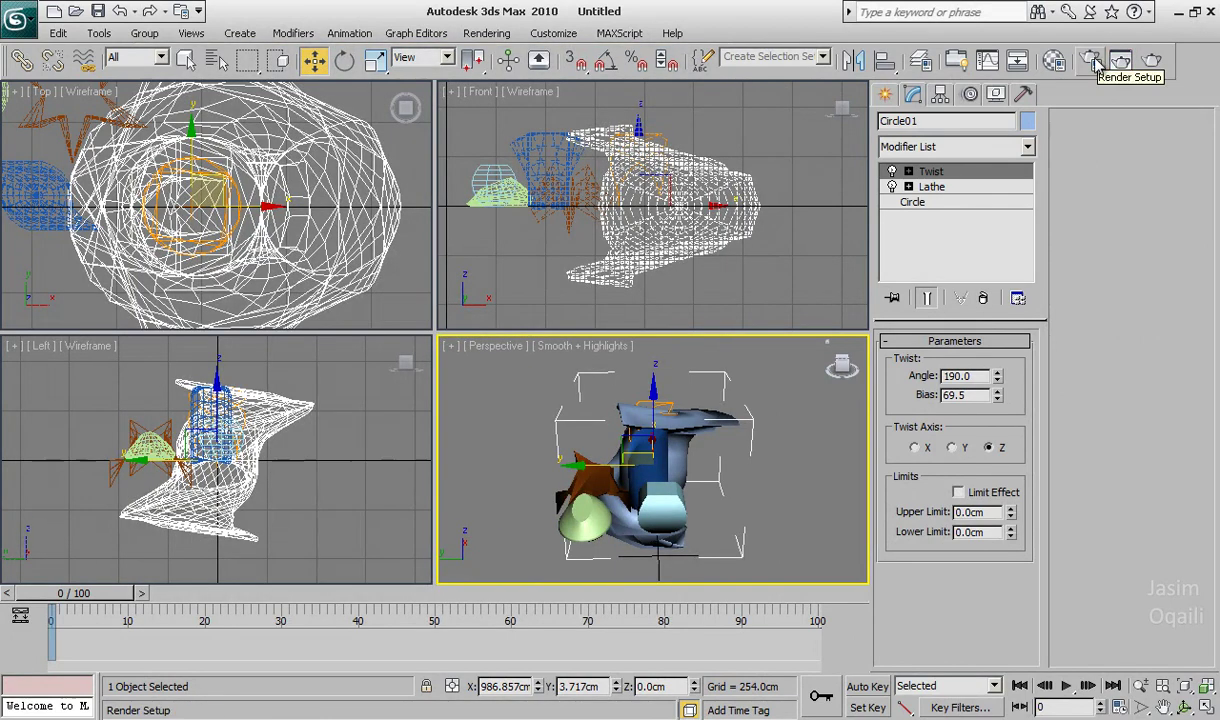
left_click(1092, 62)
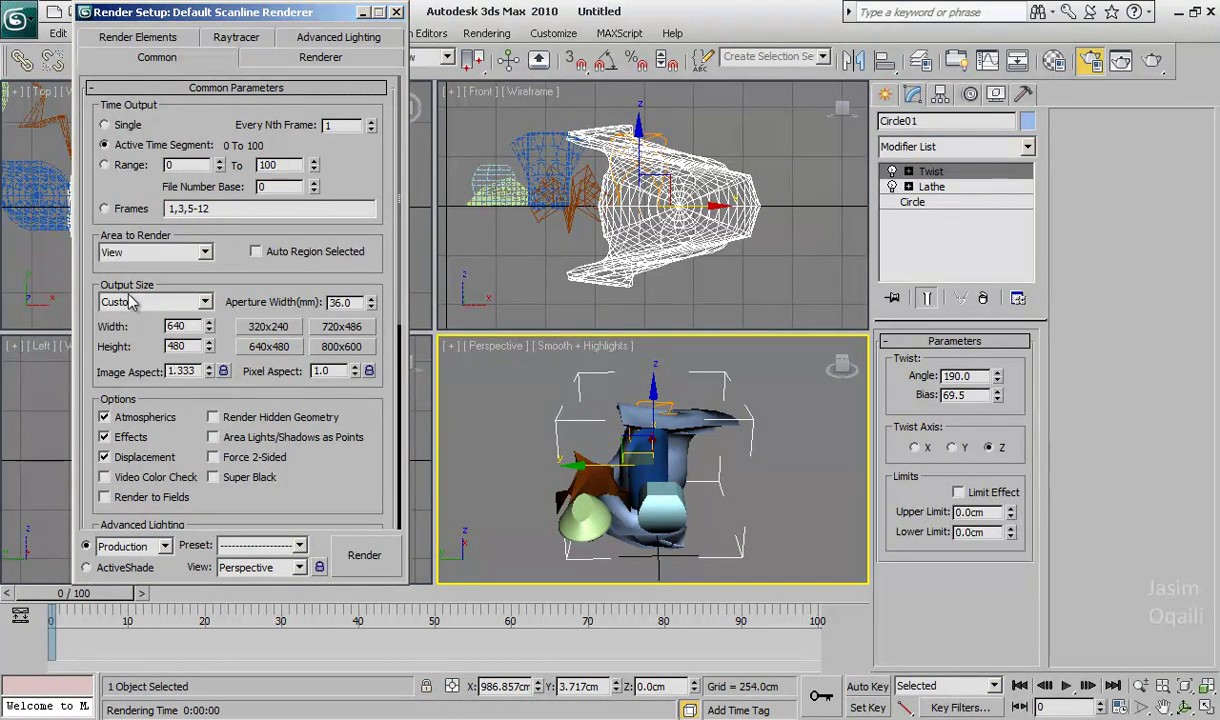
Set the output size to PAL D-1 (video), 720x576.
left_click(128, 302)
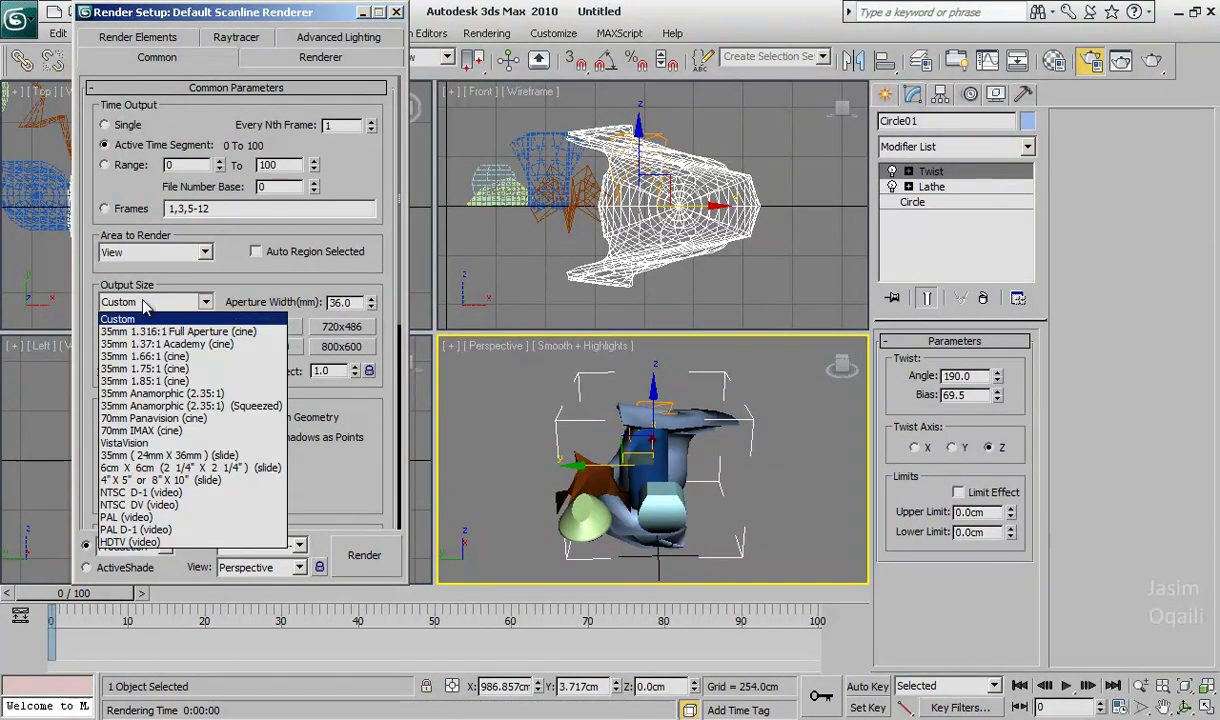
left_click(176, 535)
scroll(105, 310, "down", 3)
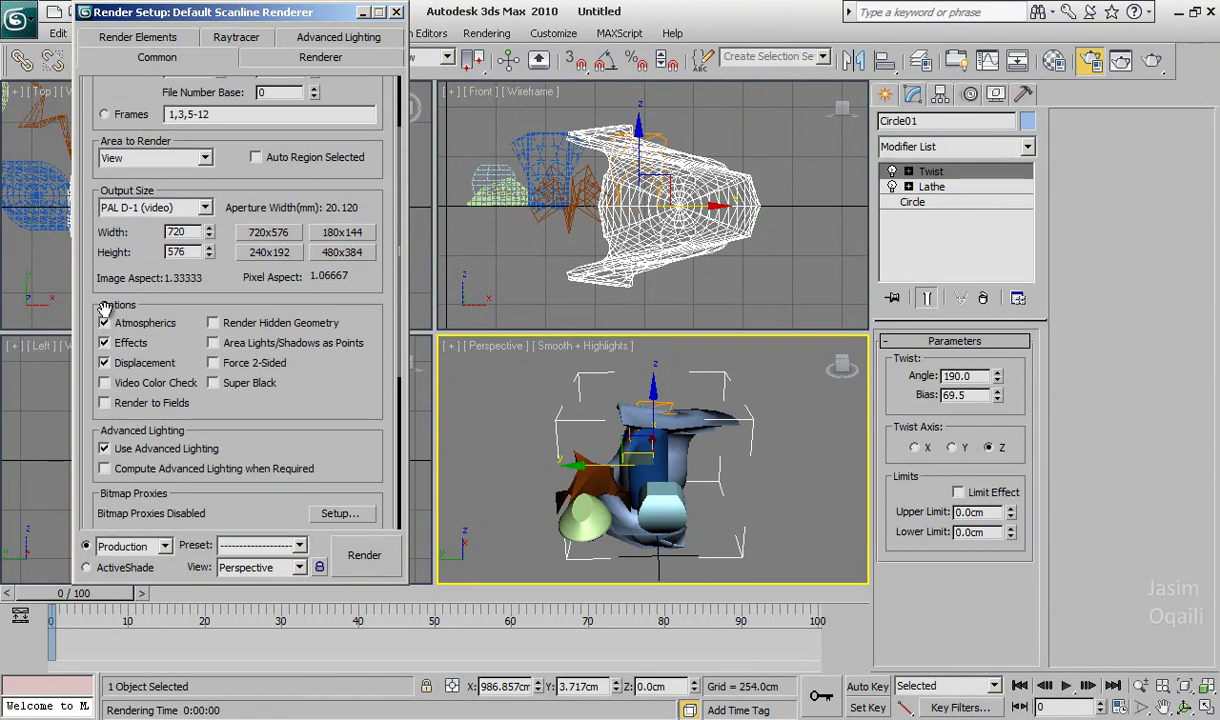
left_click_drag(93, 493, 93, 281)
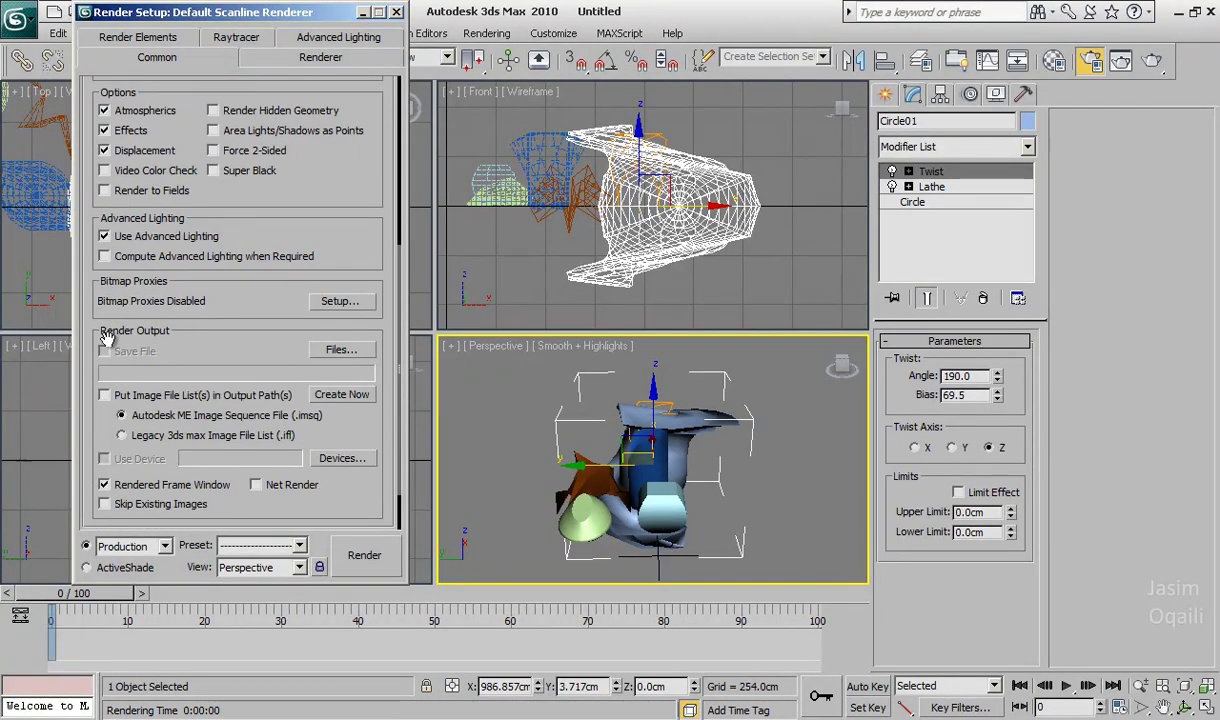
Save the render output as uncompressed AVI file sc2.avi.
left_click(340, 350)
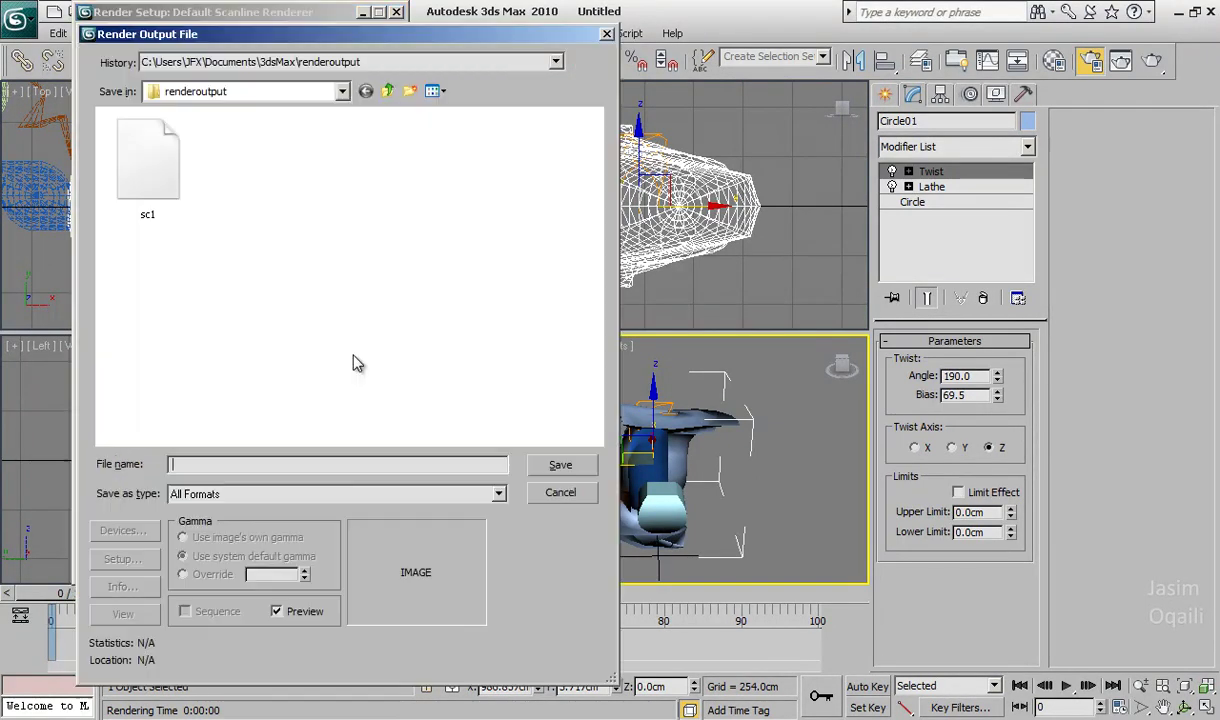
left_click(155, 165)
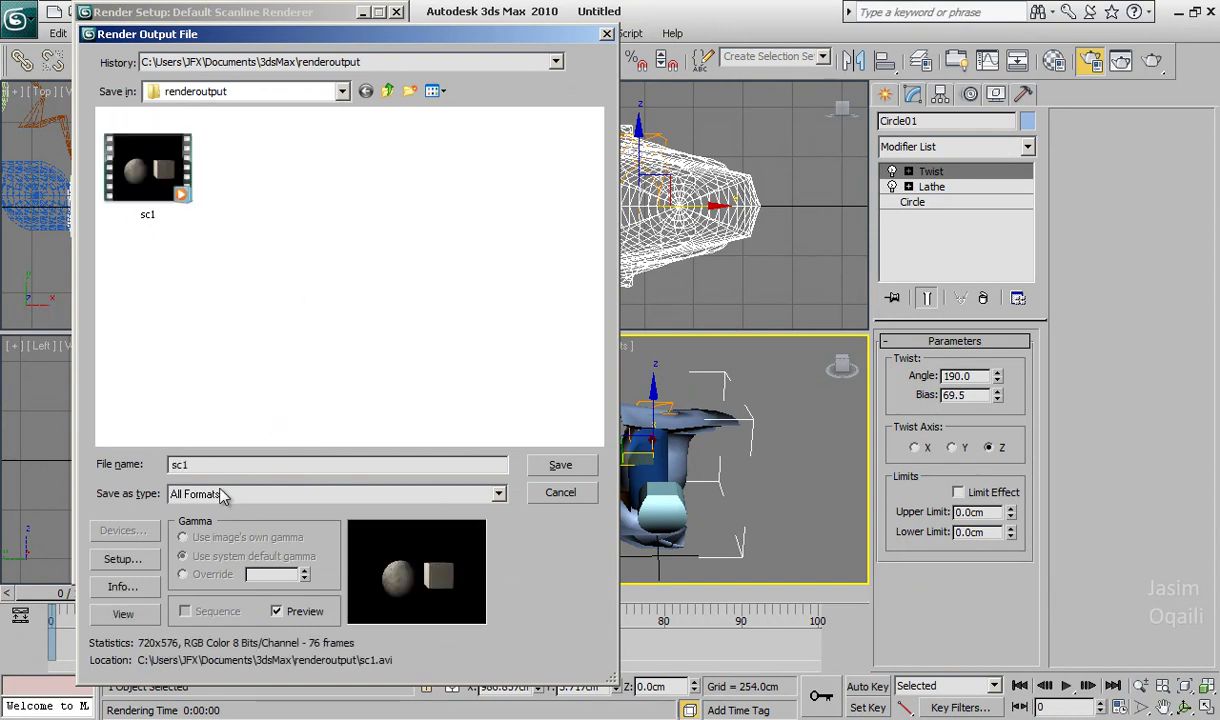
left_click(256, 495)
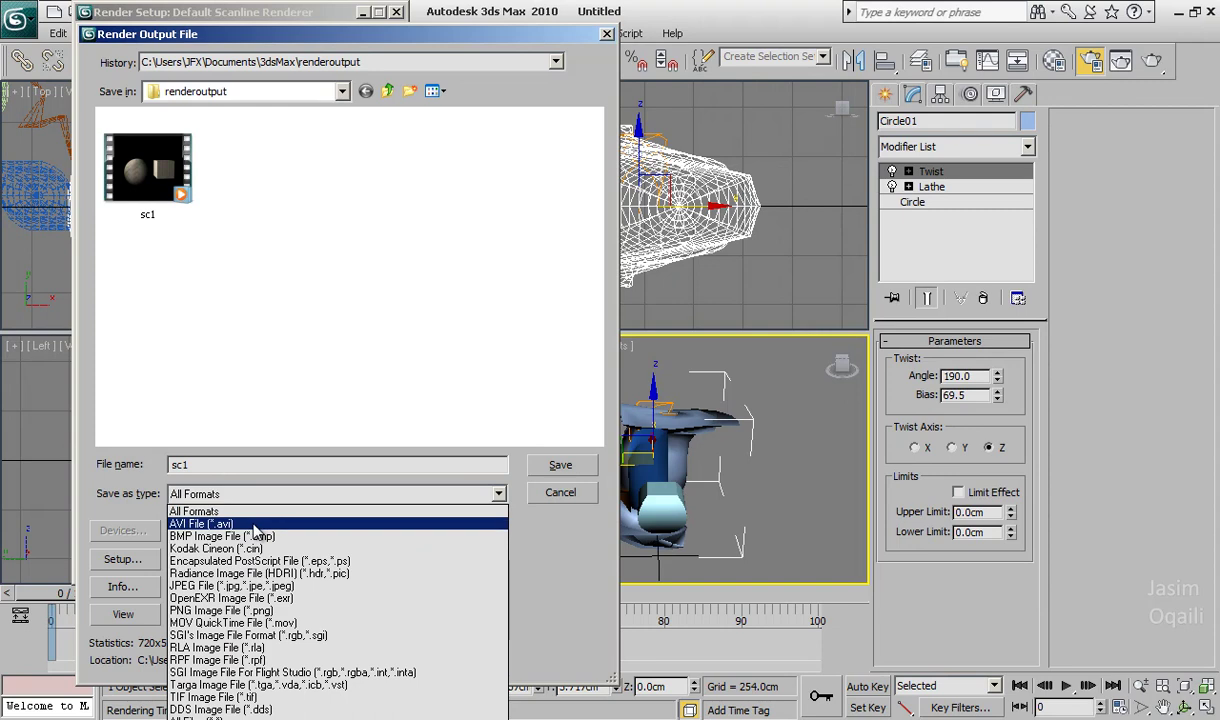
left_click(245, 519)
double_click(227, 466)
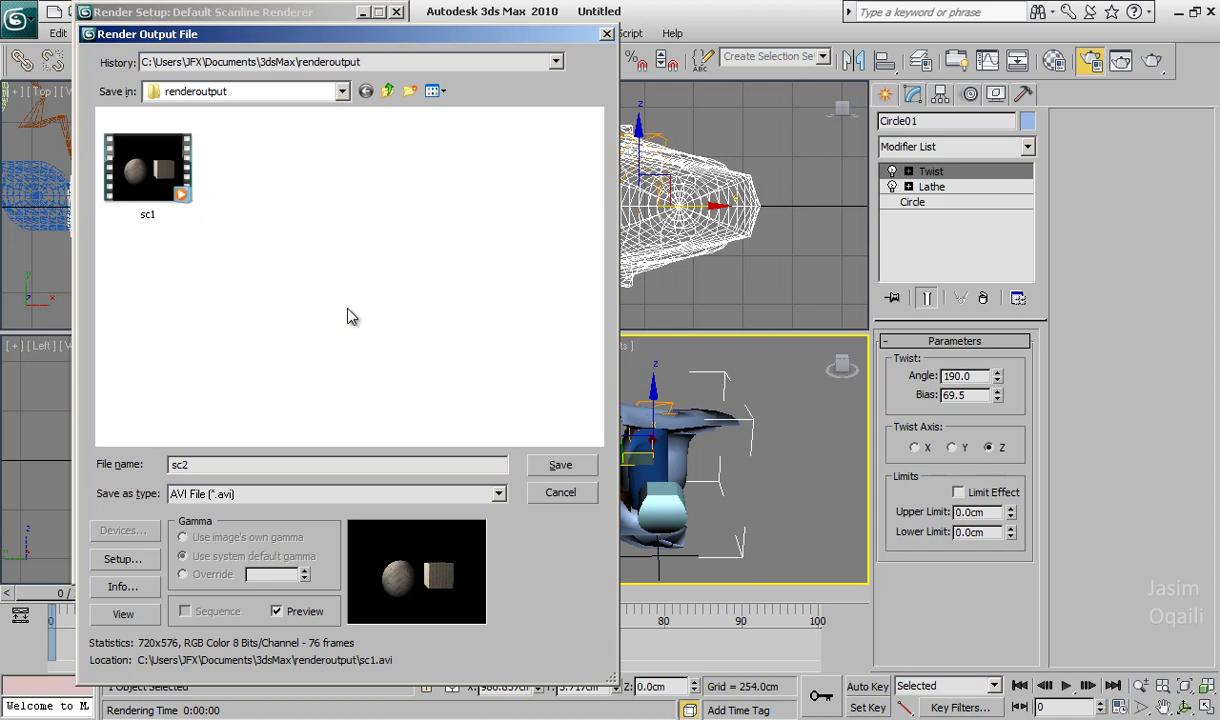
left_click(546, 464)
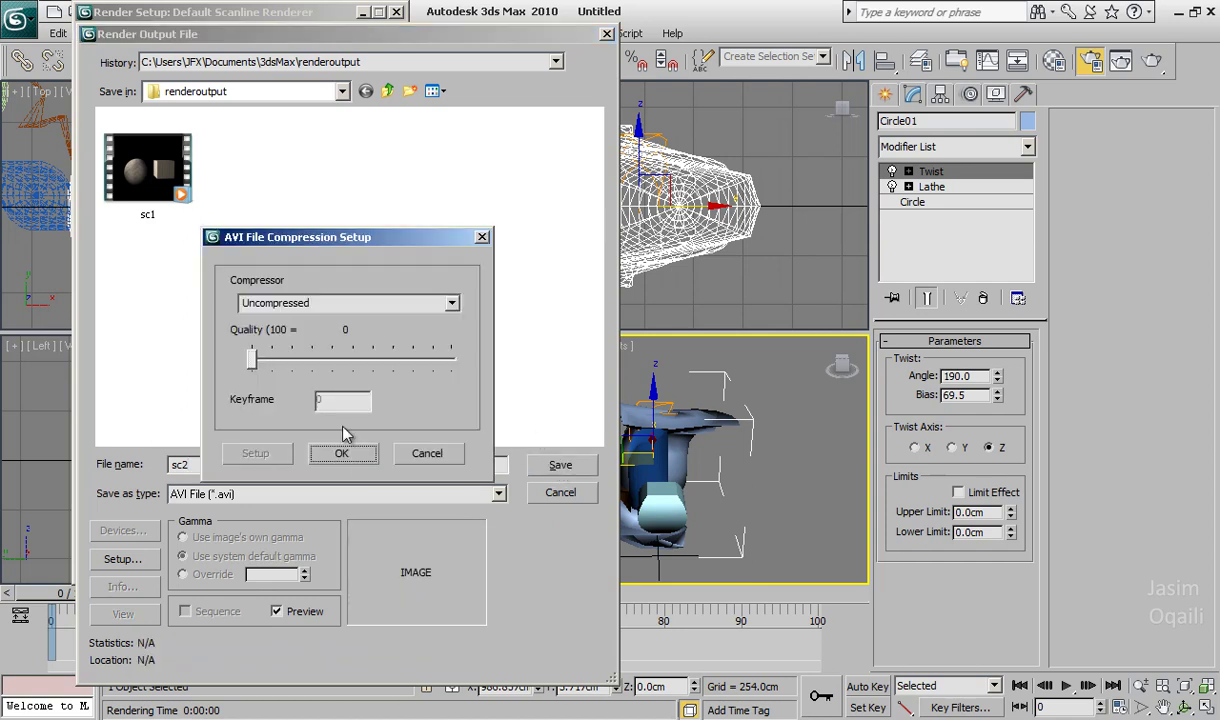
left_click(342, 453)
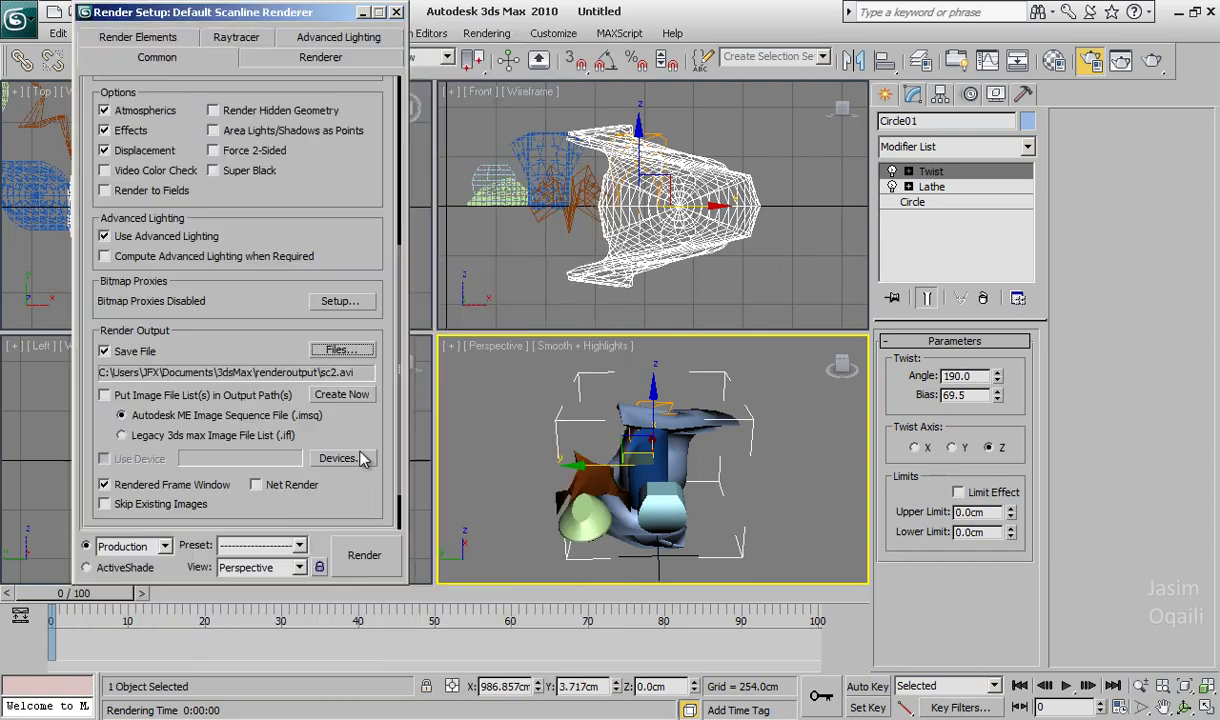
Start rendering frames 0–100 of the perspective view to sc2.avi.
left_click(362, 555)
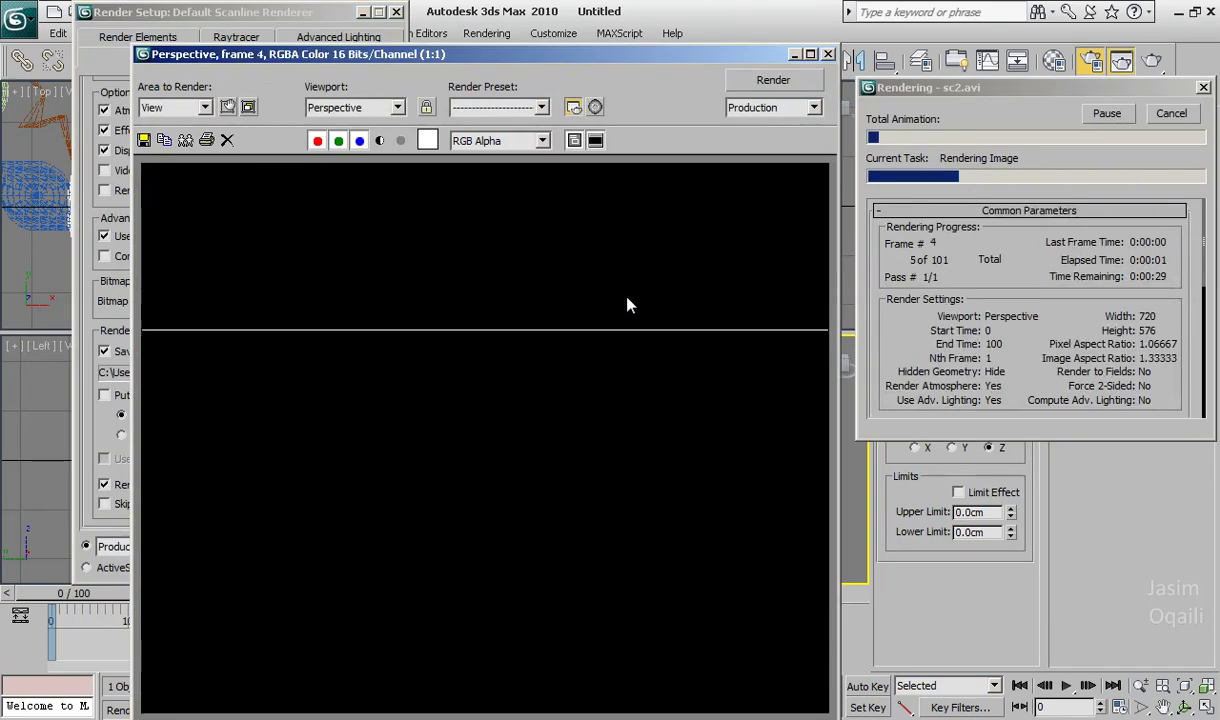